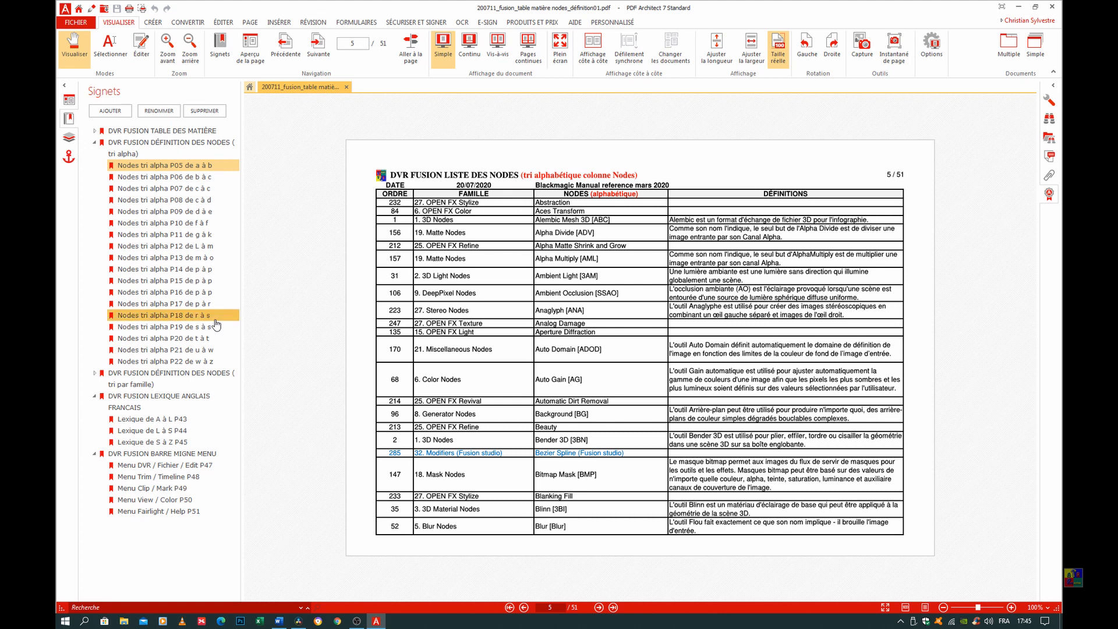
# - Expand the bookmarks of the node definitions sorted by family, view page 25 on 3D and light nodes, and collapse the section
pyautogui.click(129, 375)
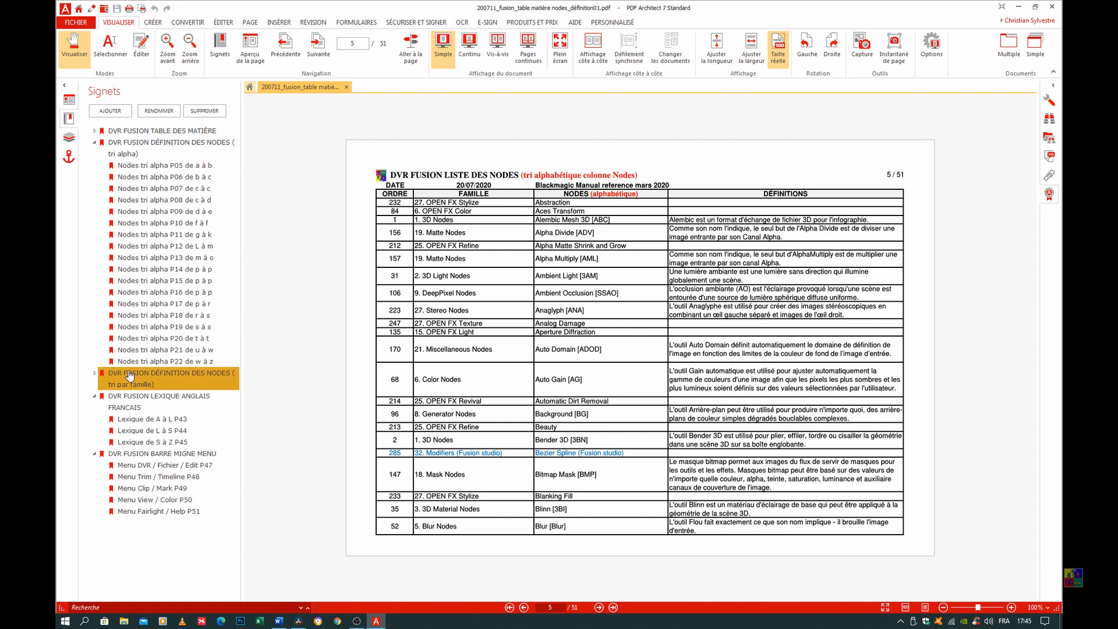
pyautogui.click(94, 373)
pyautogui.click(169, 408)
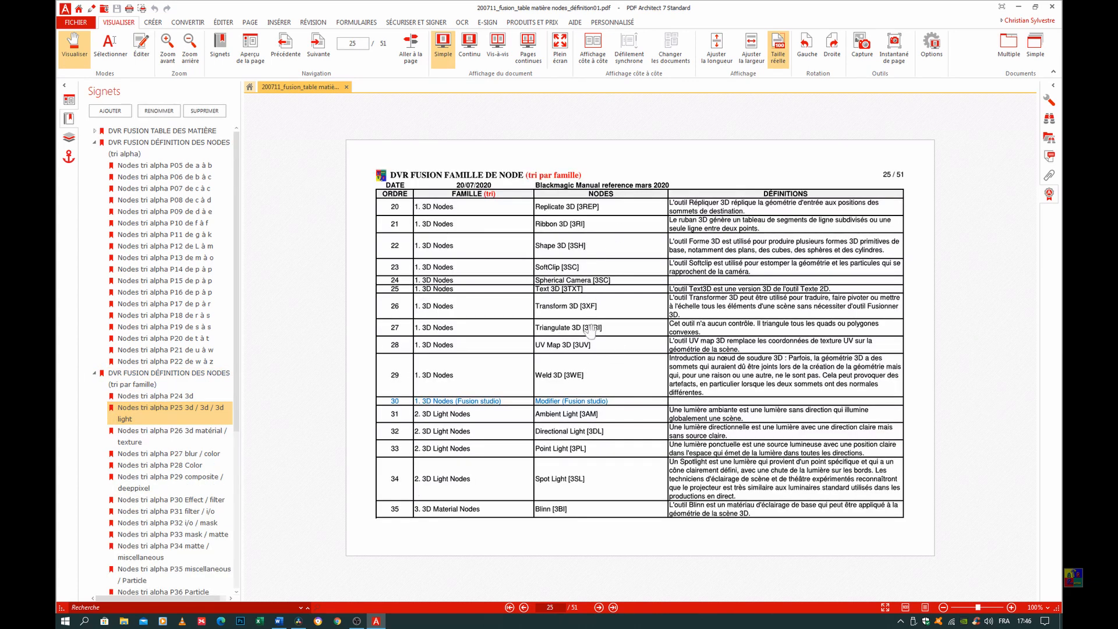
pyautogui.click(95, 373)
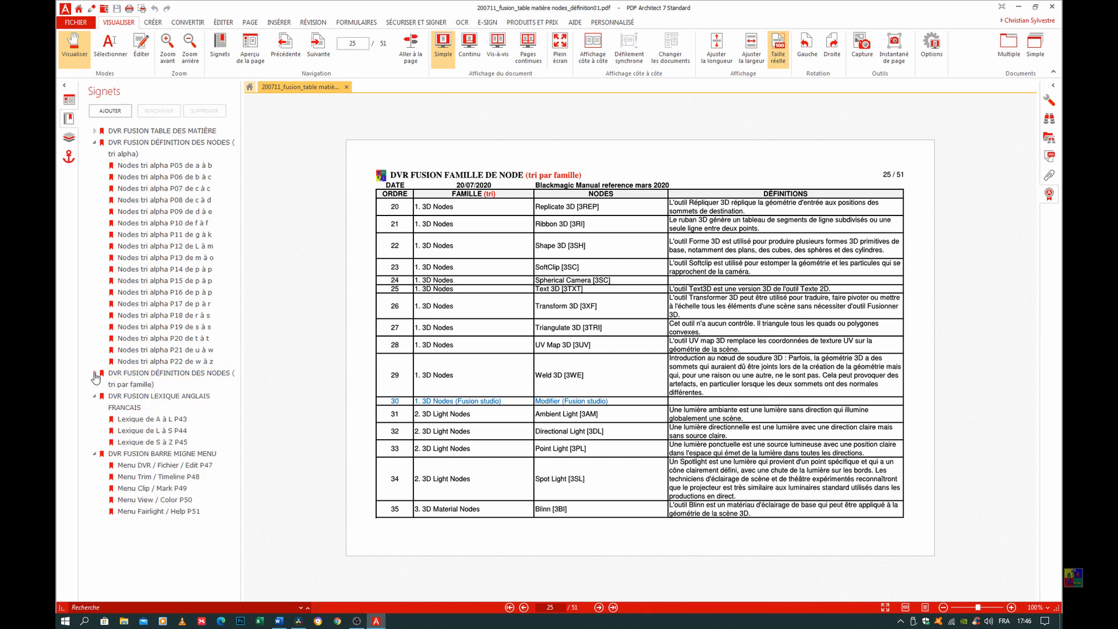
# - Consult the English-French lexicon page for A to L and the menu bar section with its DVR / Fichier / Edit page
pyautogui.click(126, 404)
pyautogui.click(127, 419)
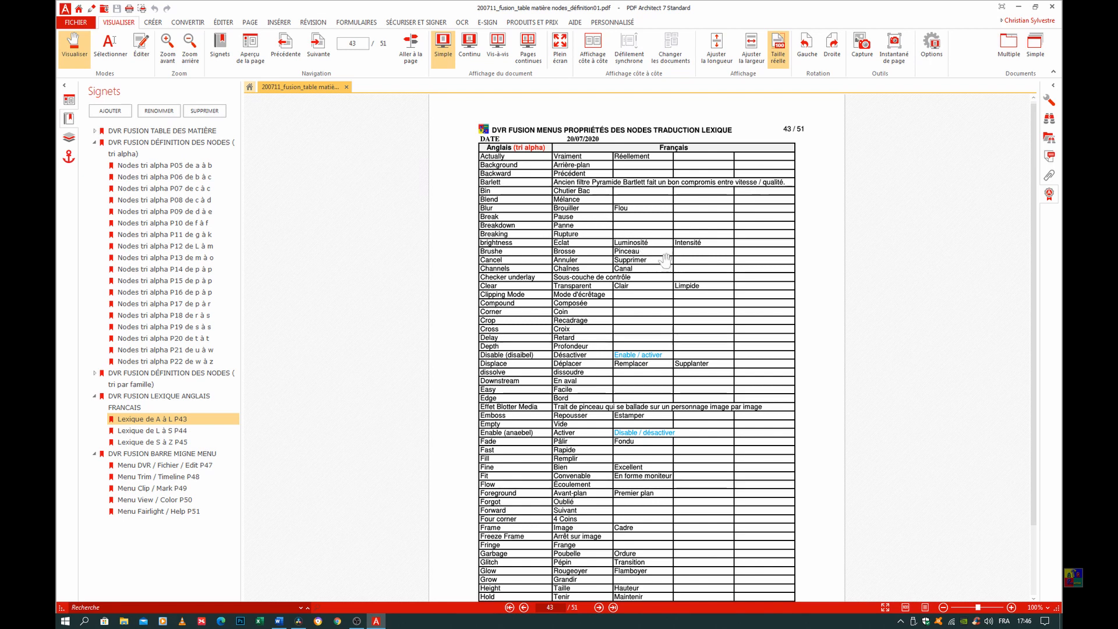
pyautogui.click(146, 454)
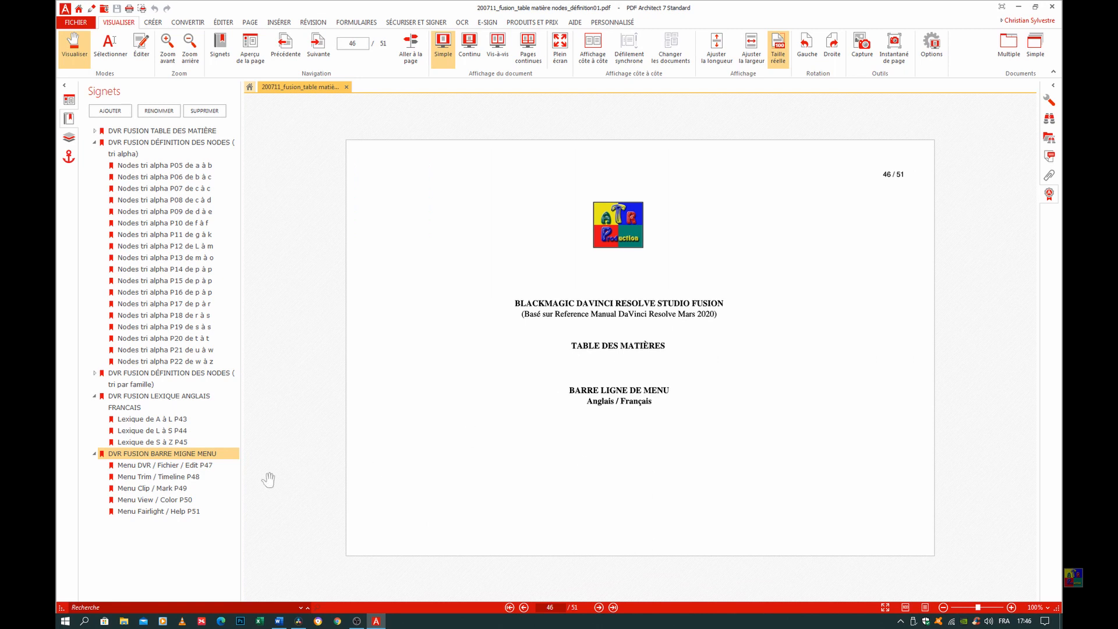
pyautogui.click(143, 465)
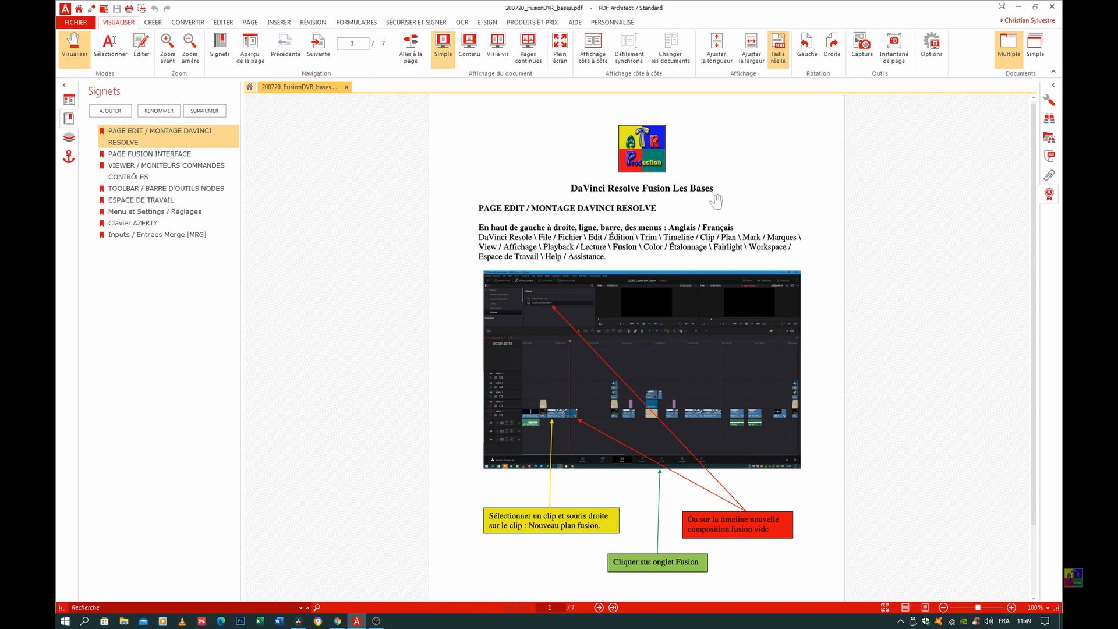
# - Go through the Fusion basics pages on the Fusion interface, the viewer controls, the node toolbar and the workspace
pyautogui.click(156, 155)
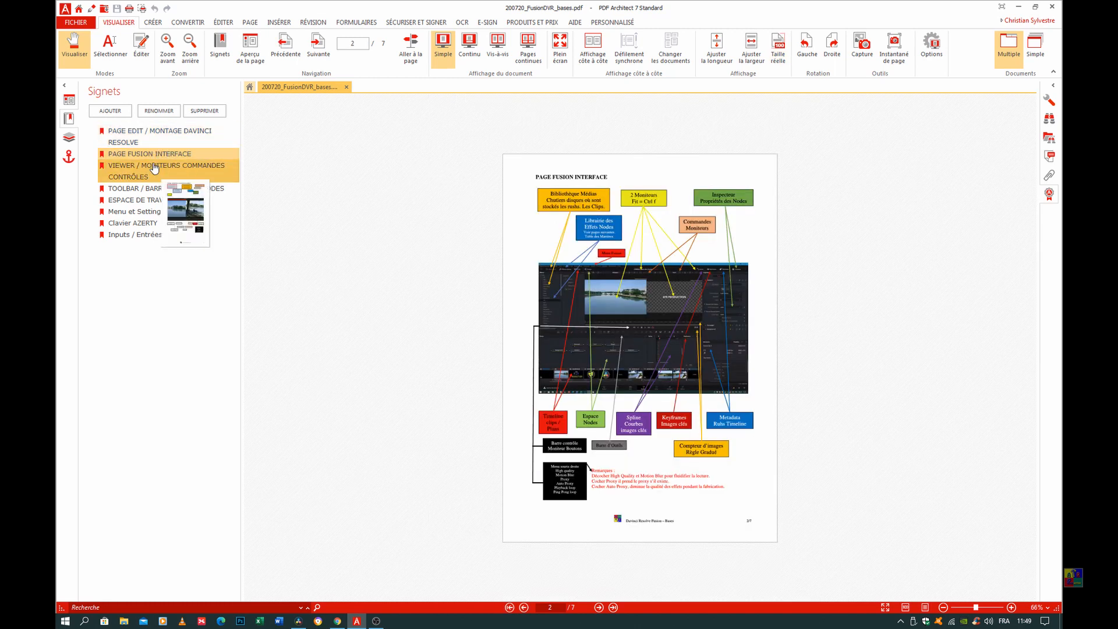
pyautogui.click(154, 168)
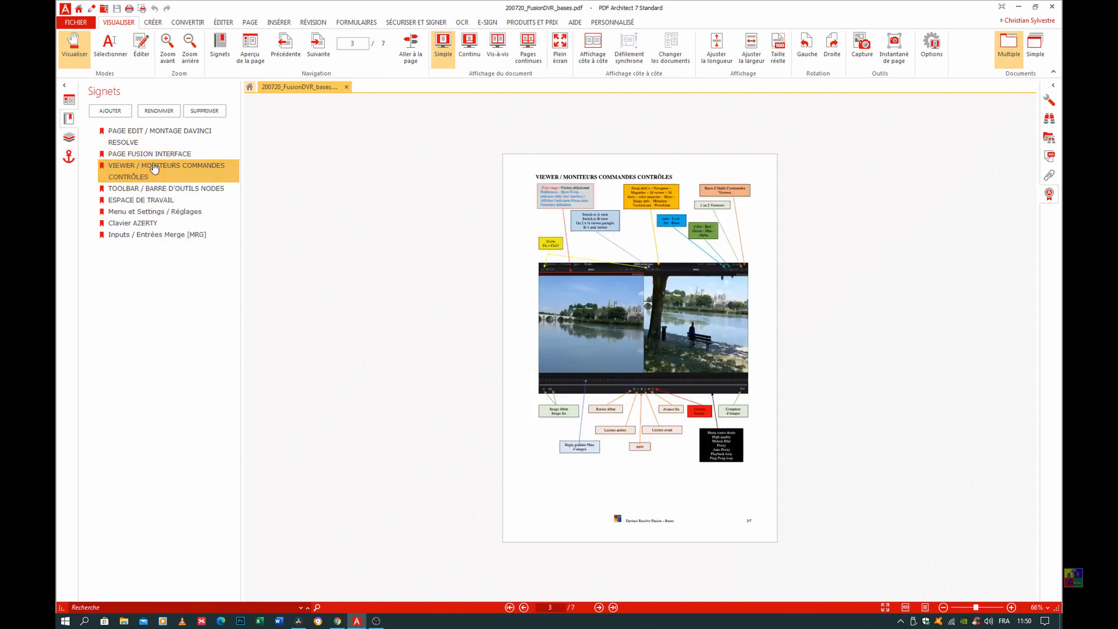
pyautogui.click(148, 190)
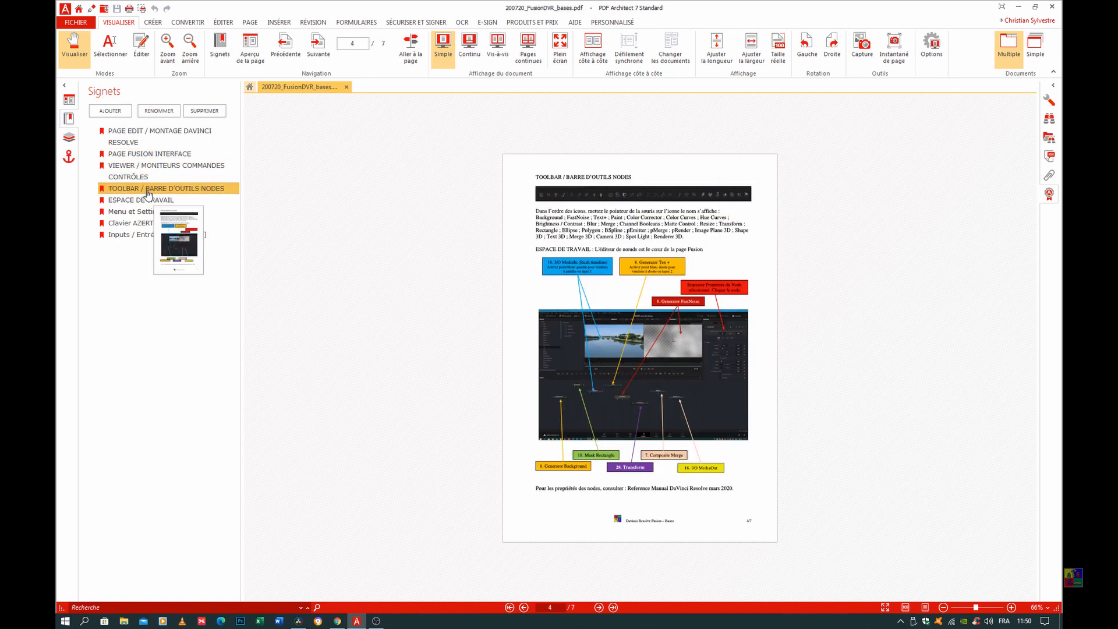
pyautogui.click(152, 201)
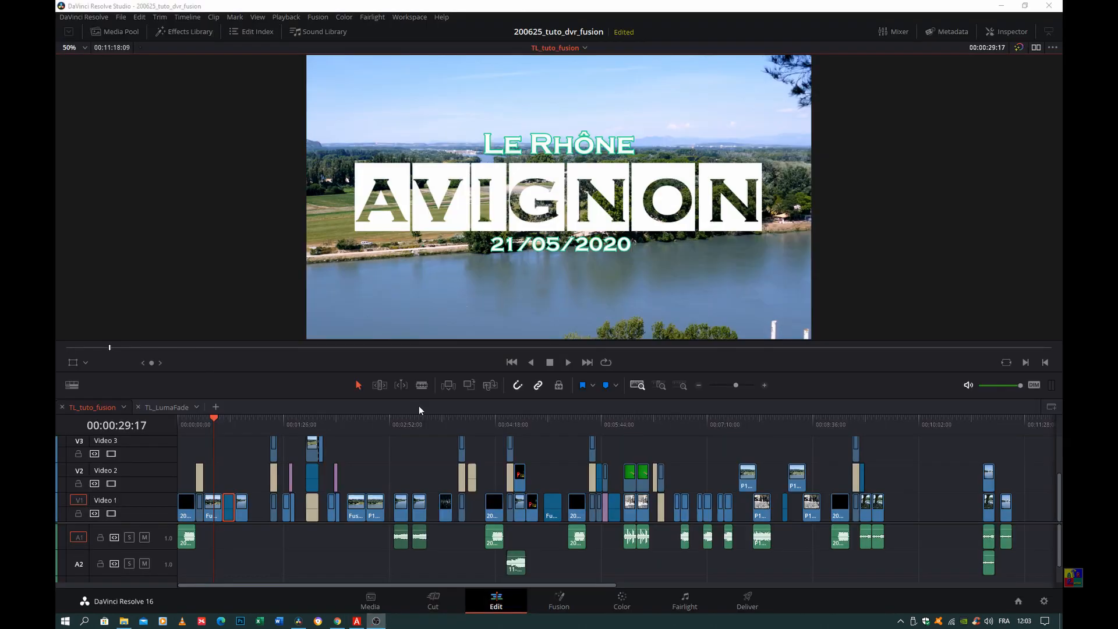
# - In DaVinci Resolve, show the Effects Library, move the playhead to 00:00:36:20 and open the Viewer Exemple composition in Fusion
pyautogui.click(187, 32)
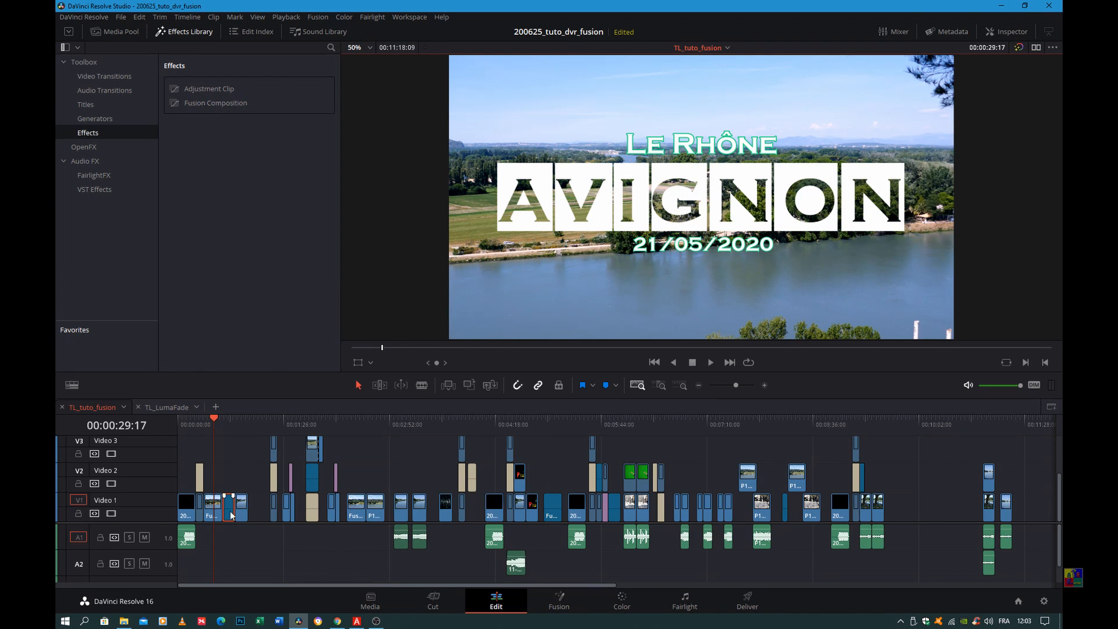
pyautogui.moveTo(209, 417); pyautogui.dragTo(222, 419)
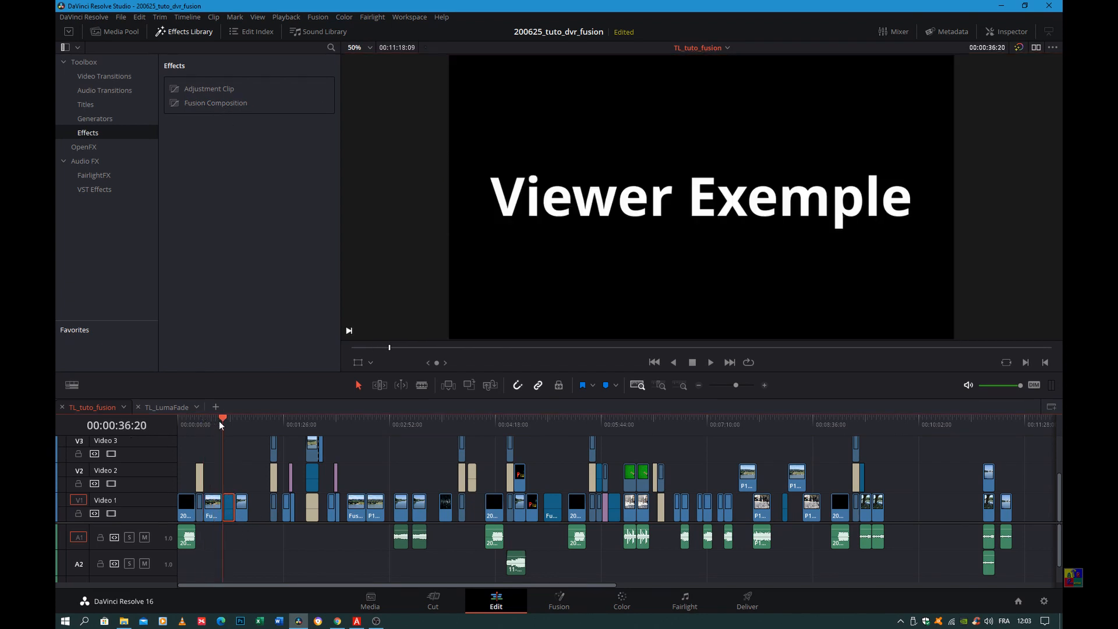
pyautogui.click(561, 604)
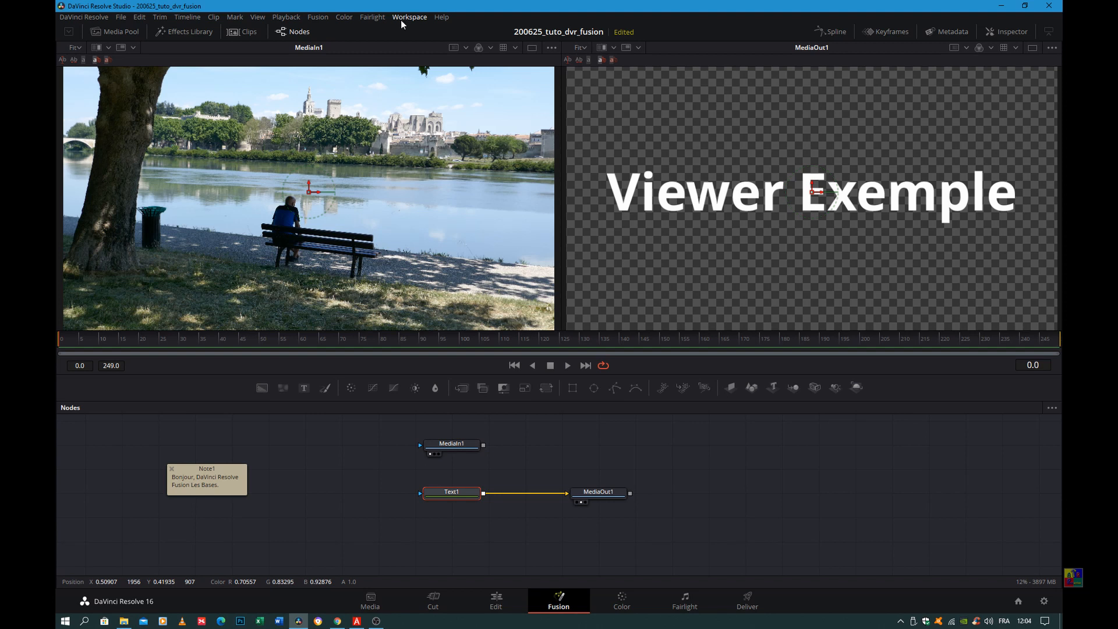
# - Review the commands offered by the Fusion menu, including Import
pyautogui.click(320, 18)
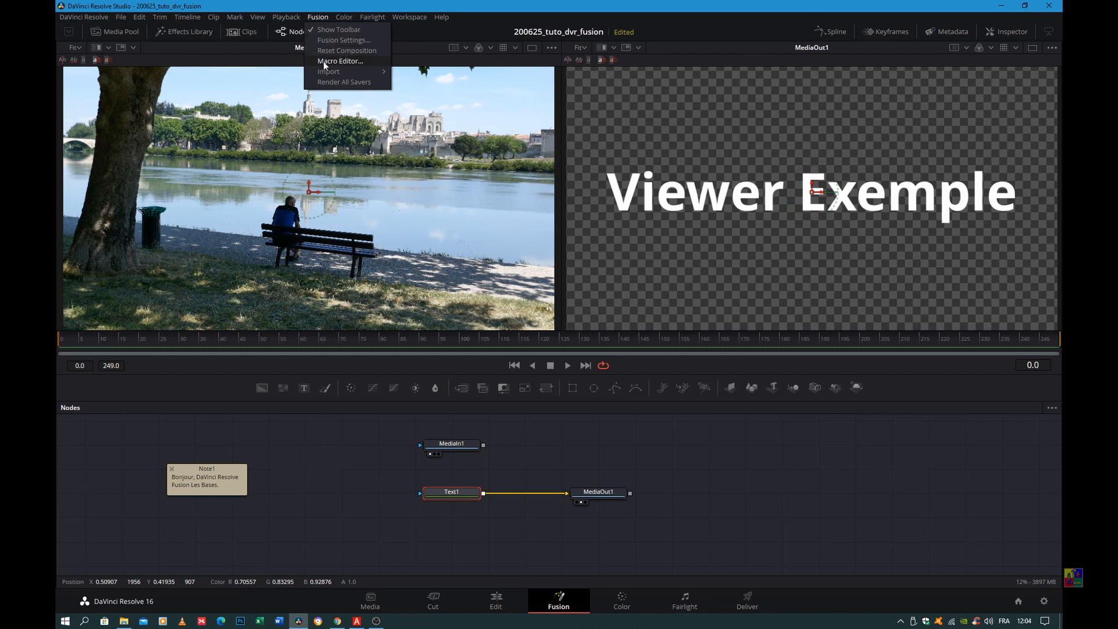
pyautogui.moveTo(323, 75)
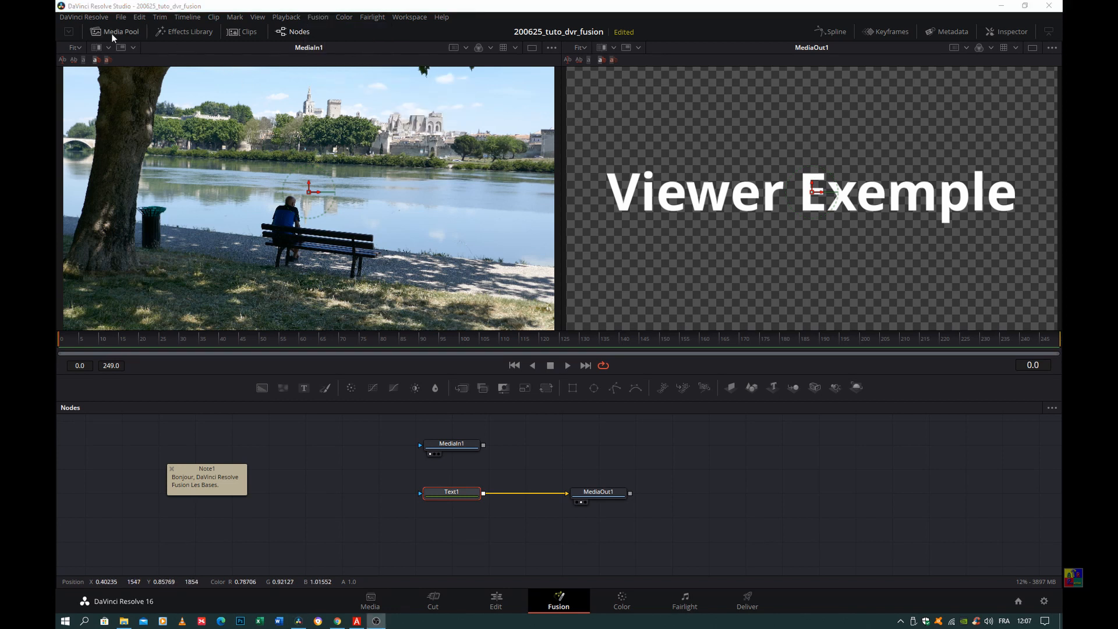
# - Show the Media Pool, then hide and restore its bin list
pyautogui.click(112, 35)
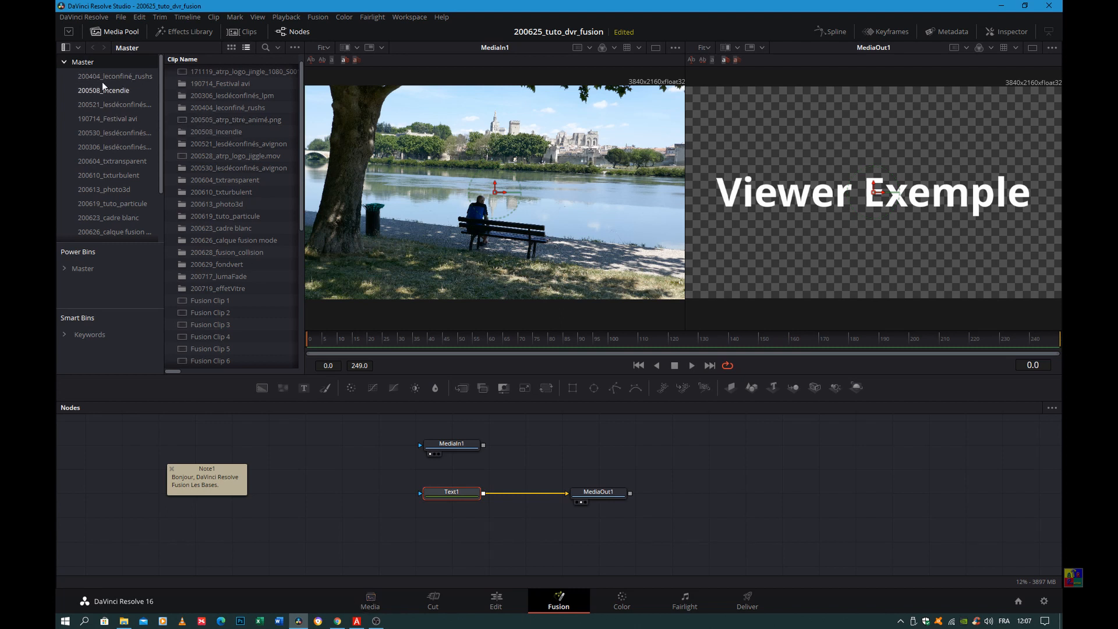
pyautogui.click(66, 48)
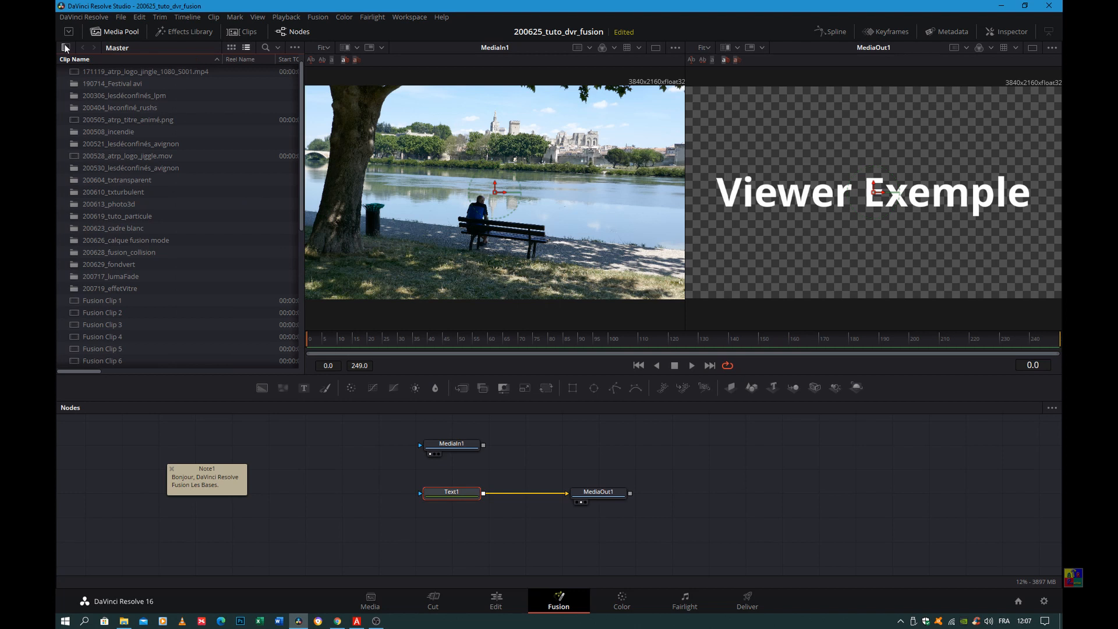
pyautogui.click(66, 48)
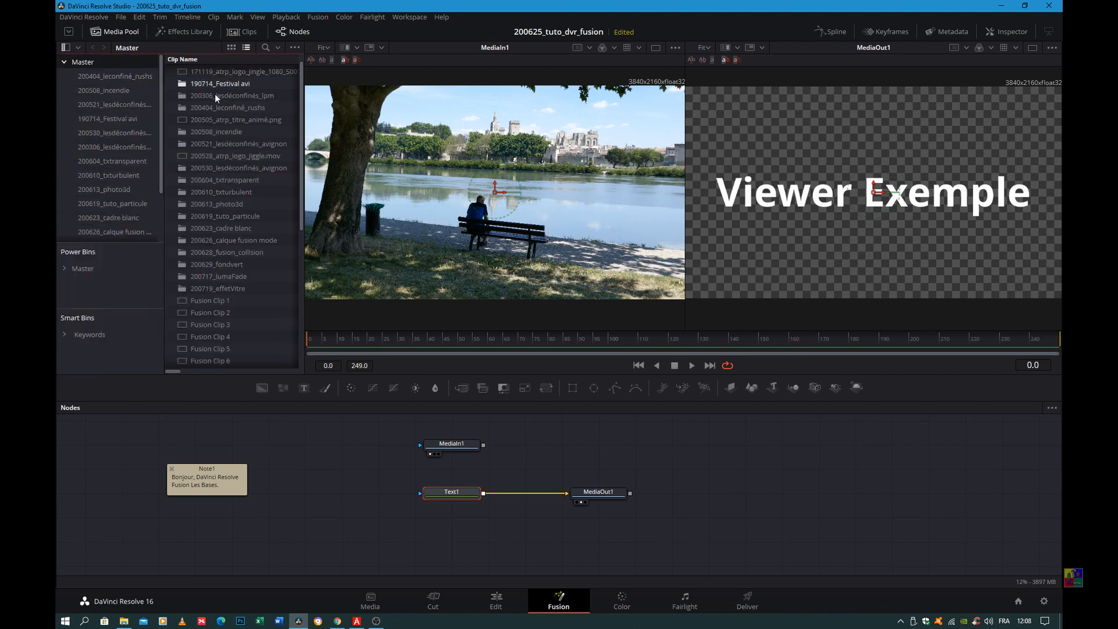
# - Browse the Media Pool bins down to 190714_Festival avi, and extend the pool to full height before reducing it again
pyautogui.click(117, 88)
pyautogui.click(113, 104)
pyautogui.click(111, 118)
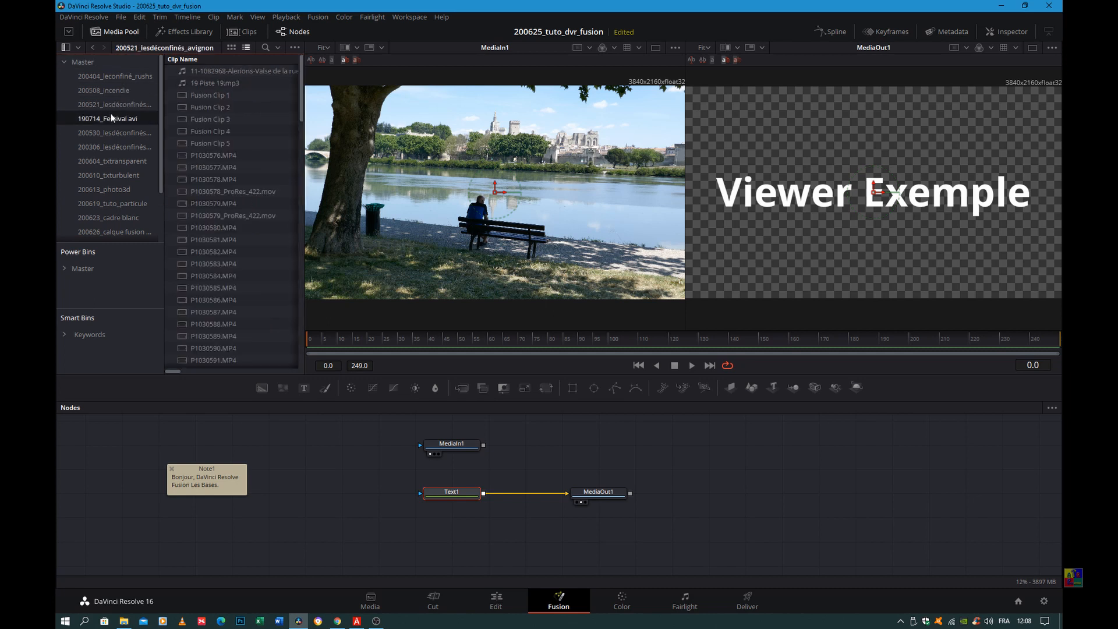
pyautogui.click(69, 32)
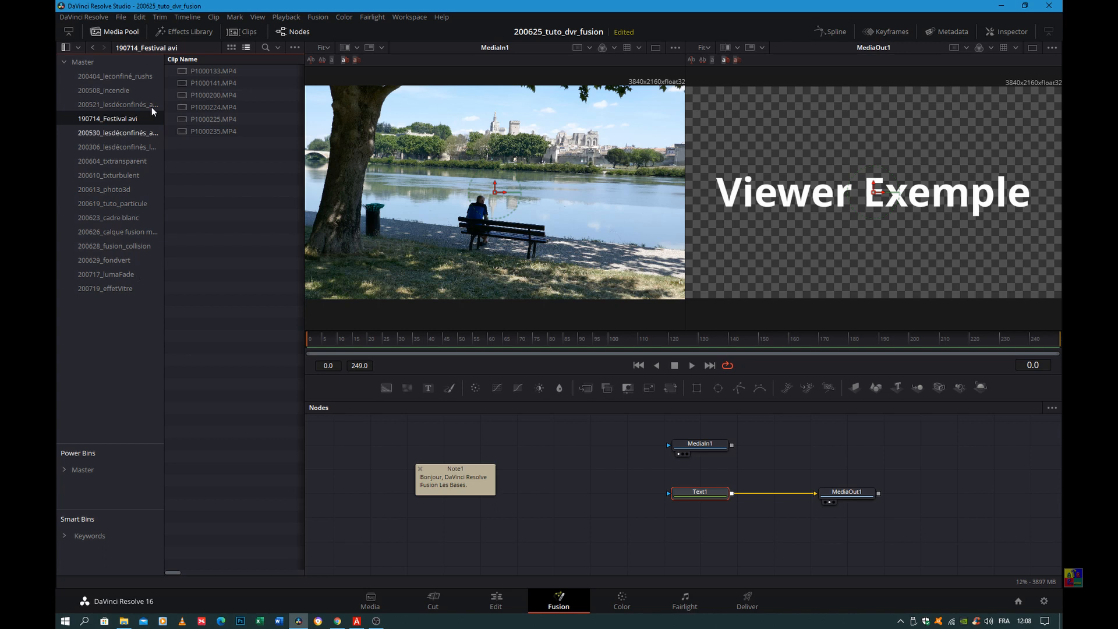
pyautogui.click(69, 31)
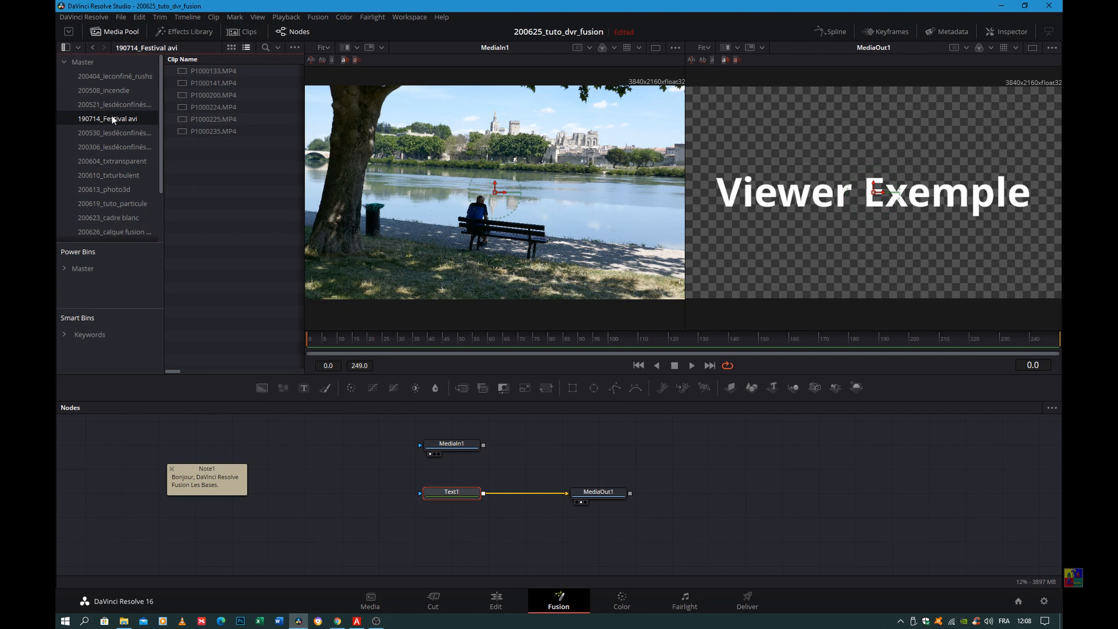
# - Show the Effects Library, expand its Tools categories and extend the library to full height
pyautogui.click(182, 33)
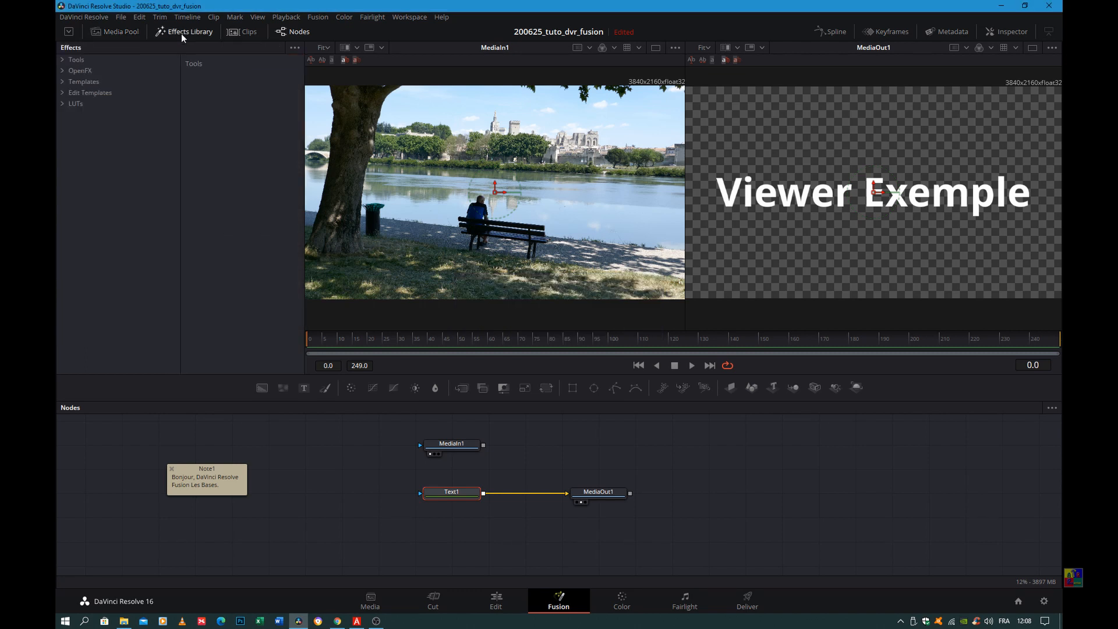
pyautogui.click(63, 59)
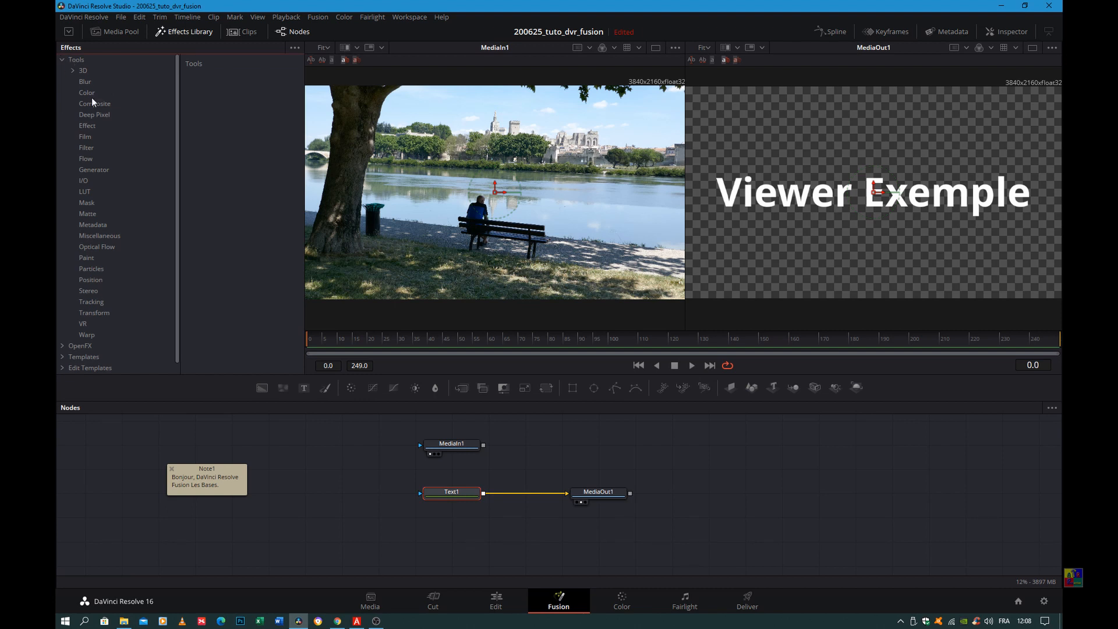
pyautogui.click(69, 31)
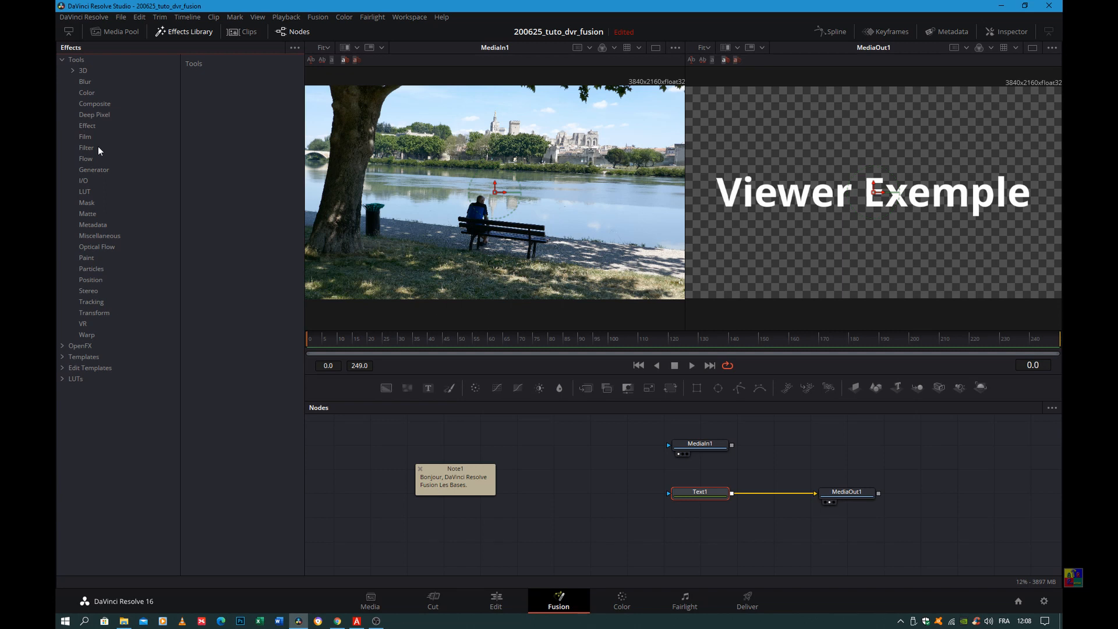
# - Examine the OpenFX, Templates, Edit Templates and LUTs categories one by one, then close the Effects Library
pyautogui.click(75, 347)
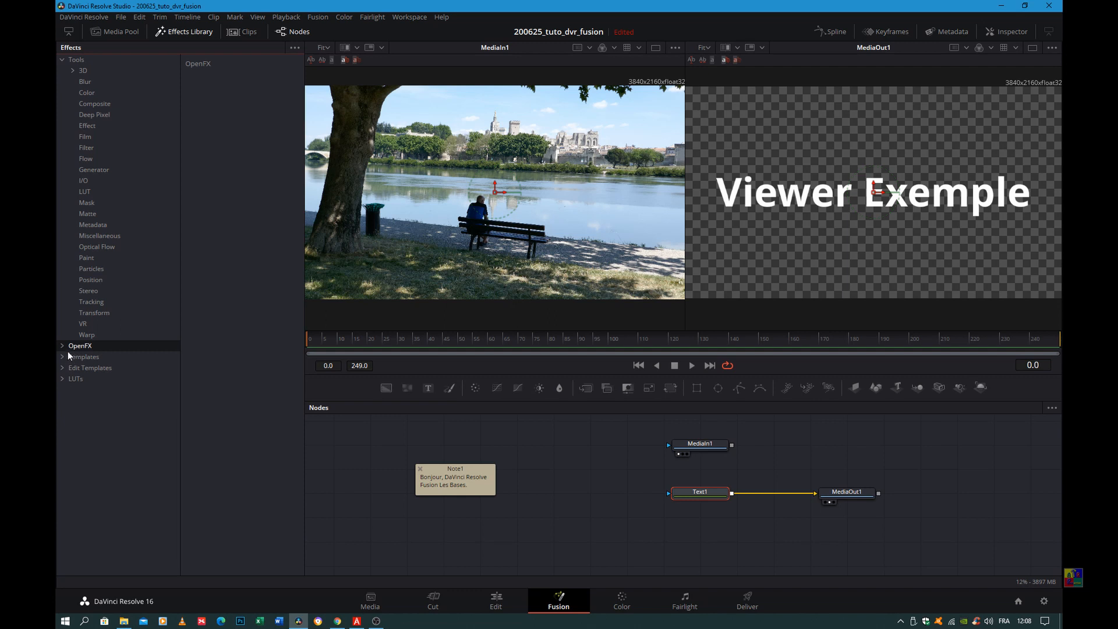
pyautogui.click(59, 345)
pyautogui.click(60, 345)
pyautogui.click(58, 356)
pyautogui.click(59, 357)
pyautogui.click(60, 368)
pyautogui.click(59, 367)
pyautogui.click(59, 377)
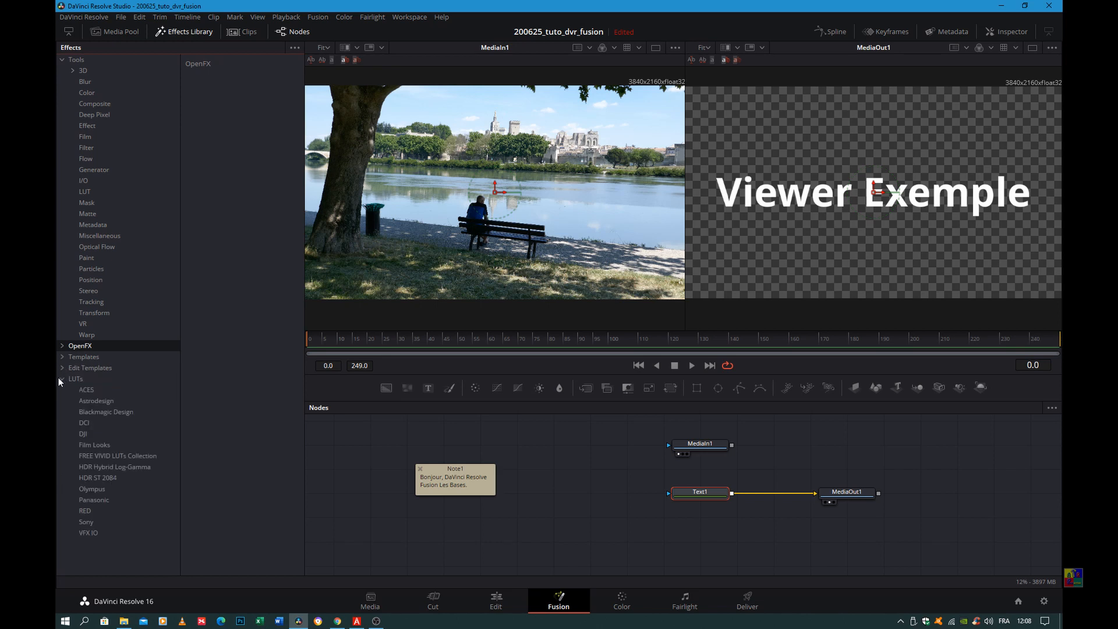
pyautogui.click(58, 377)
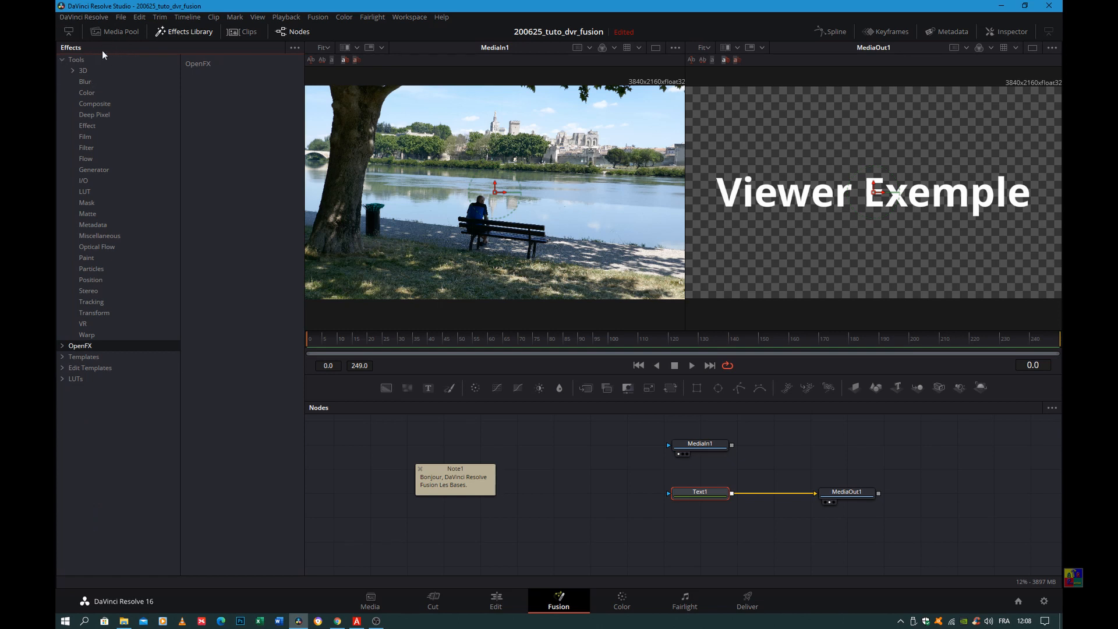
pyautogui.click(188, 36)
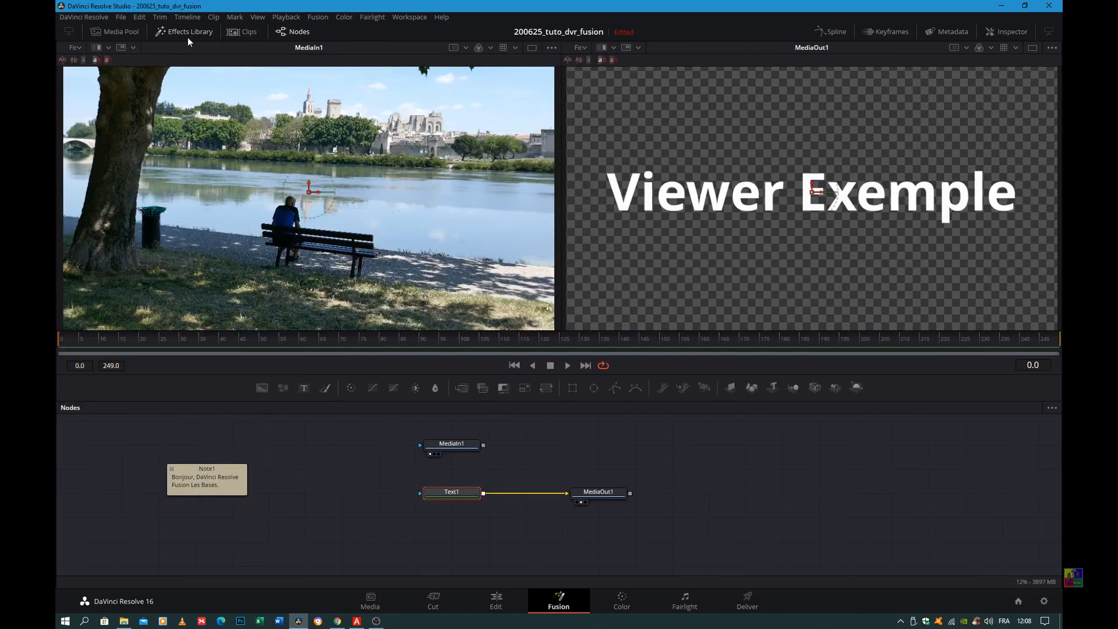
# - Show the clip thumbnails, view the node tree of clip 03, return to clip 04 and hide the thumbnails
pyautogui.click(244, 34)
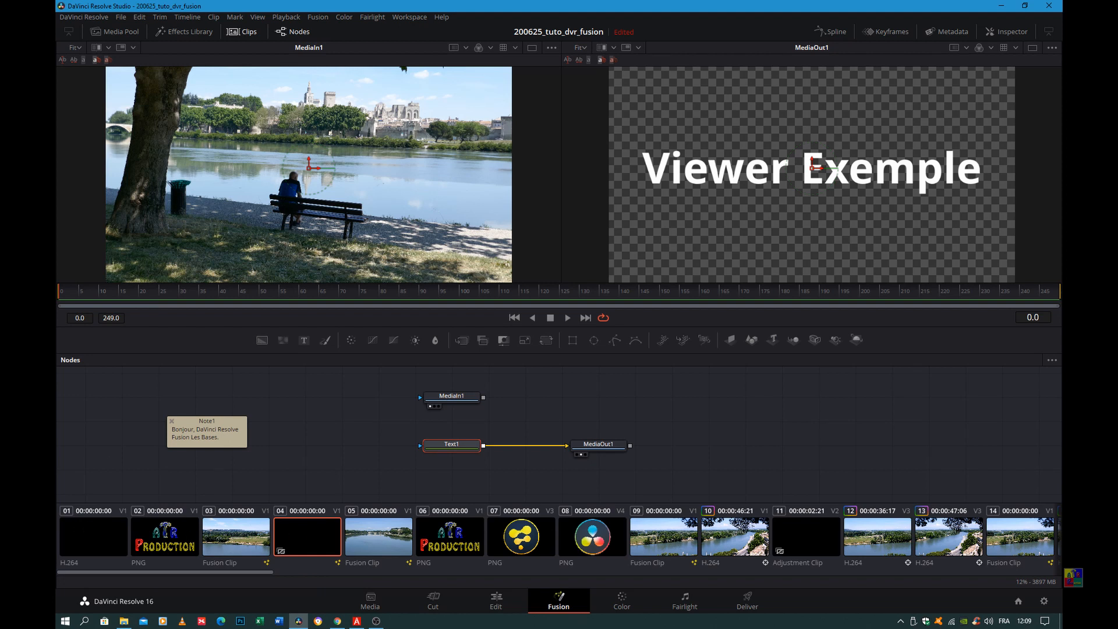
pyautogui.click(236, 536)
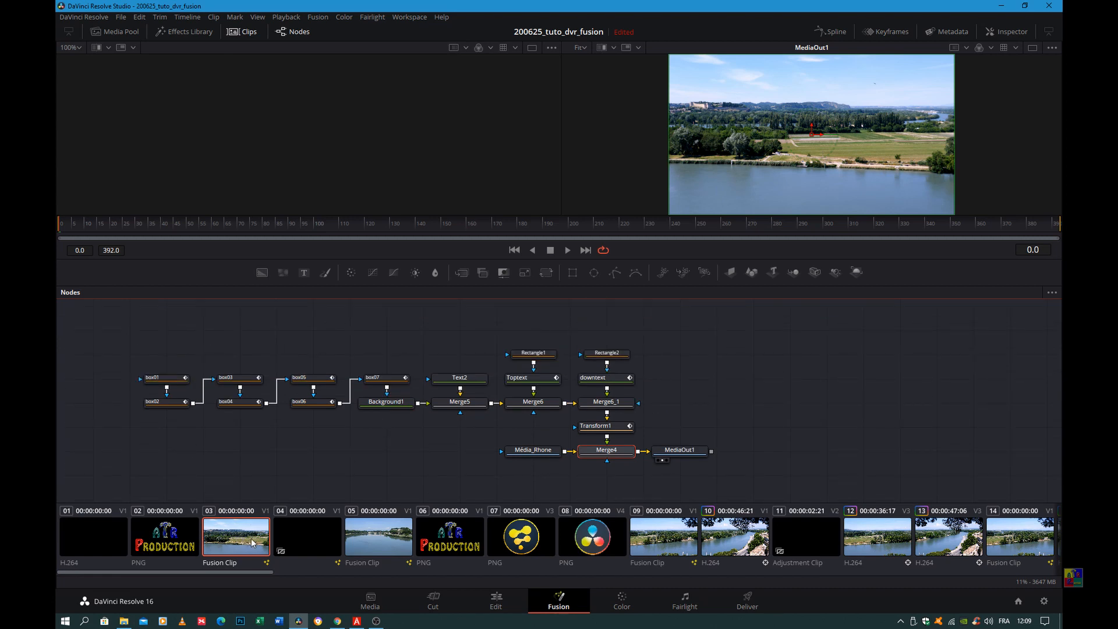
pyautogui.click(290, 536)
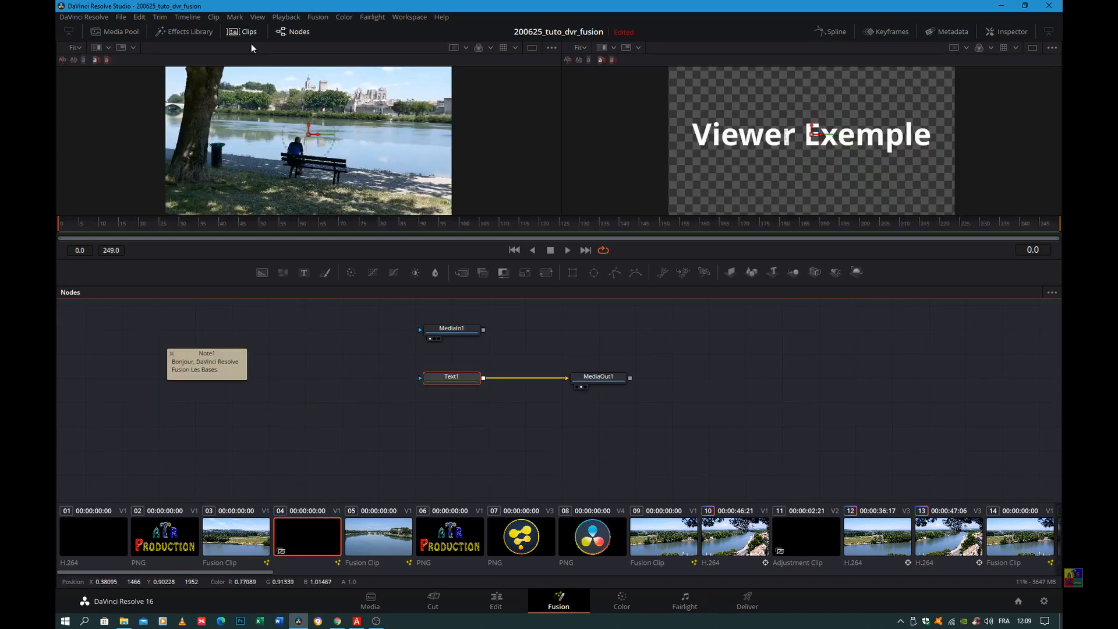
pyautogui.click(239, 31)
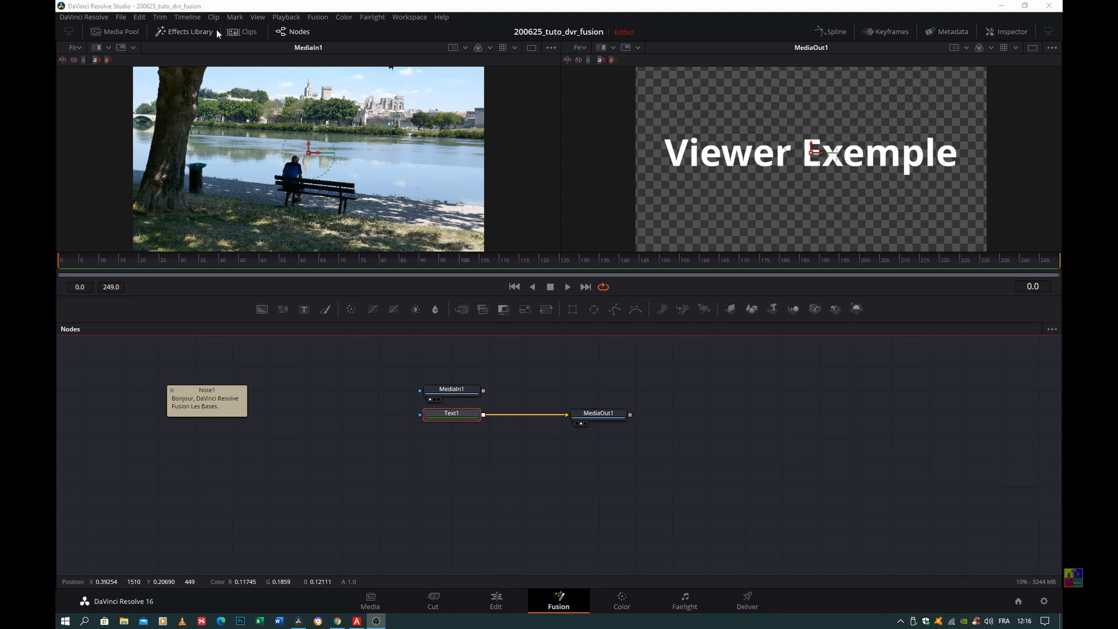
# - Display the Spline and Keyframes editors beside the node area, then hide both
pyautogui.click(836, 33)
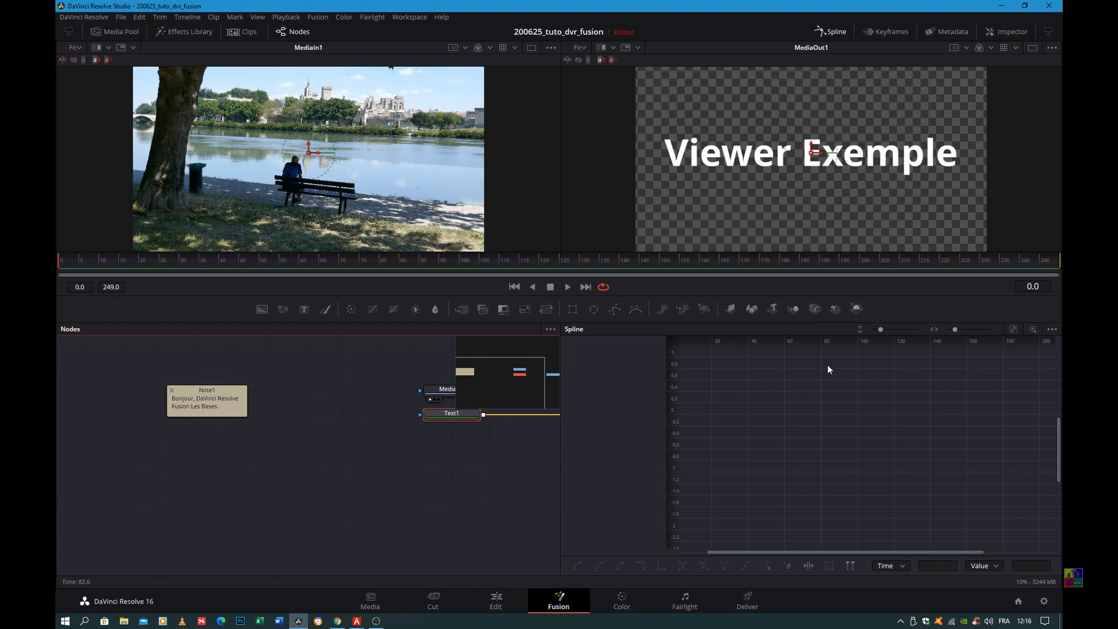
pyautogui.click(889, 33)
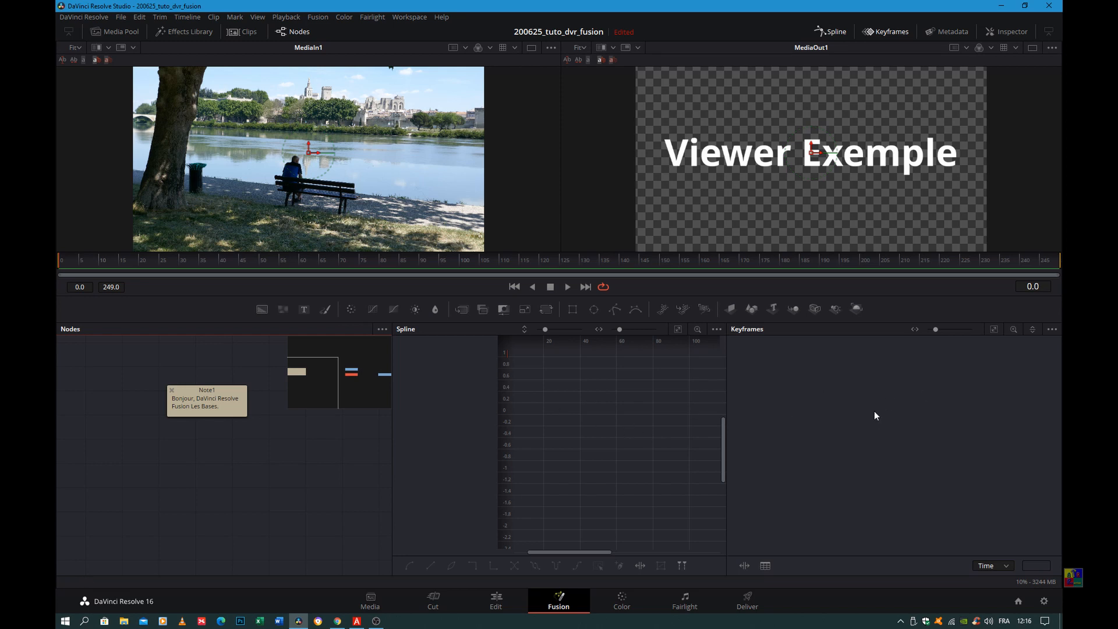
pyautogui.click(832, 30)
pyautogui.click(879, 28)
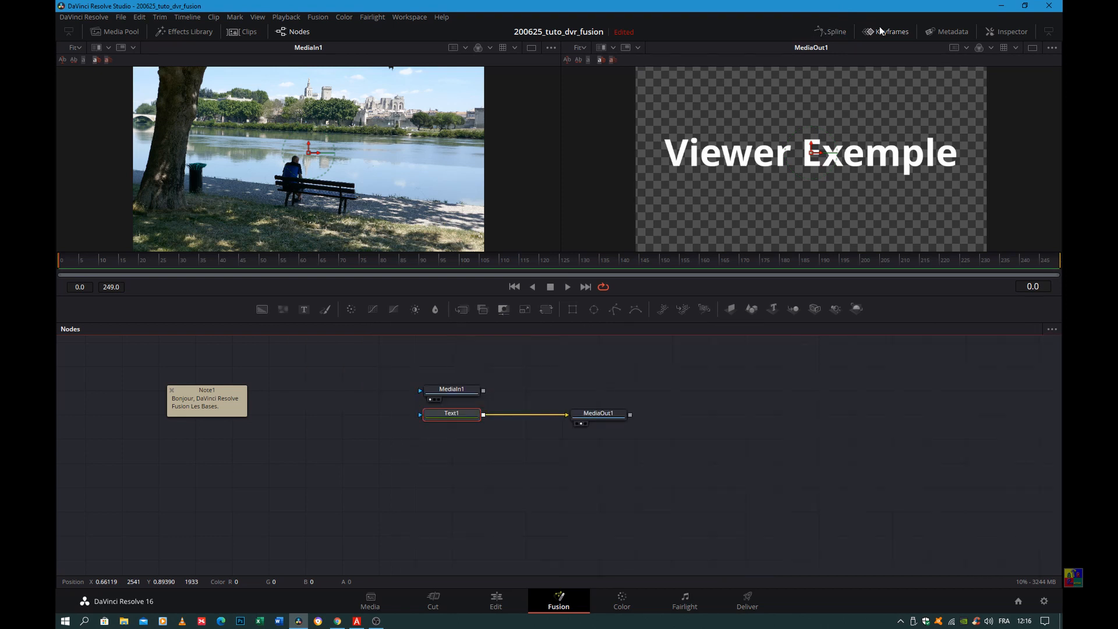
# - Show the Metadata panel, inspect clips P1000224.MP4 and P1000225.MP4 from the Media Pool, then hide both panels
pyautogui.click(952, 32)
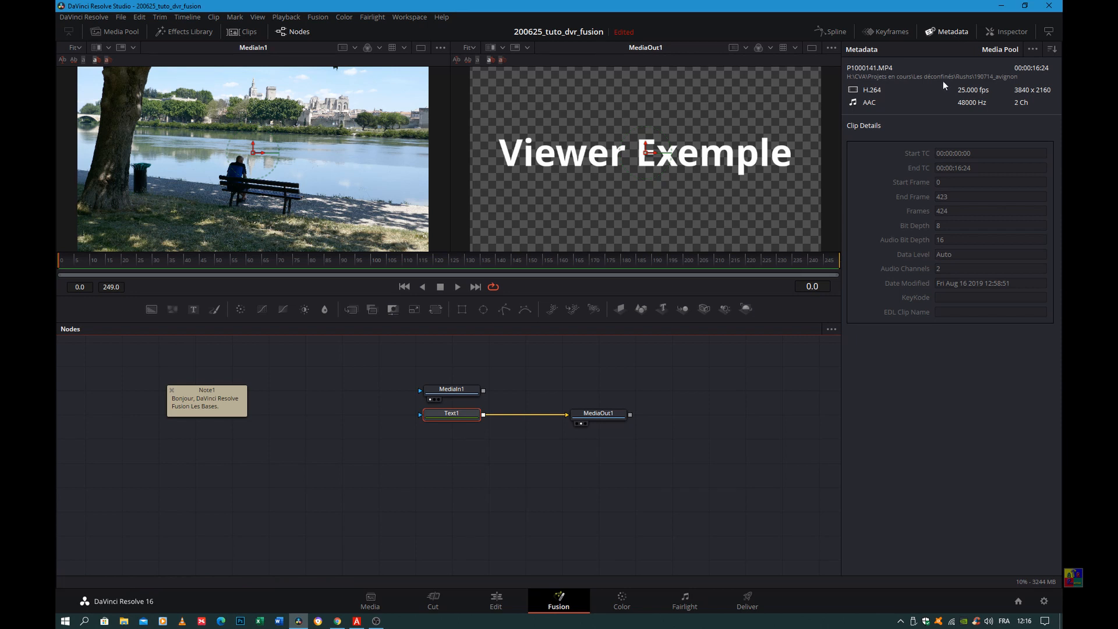
pyautogui.click(124, 28)
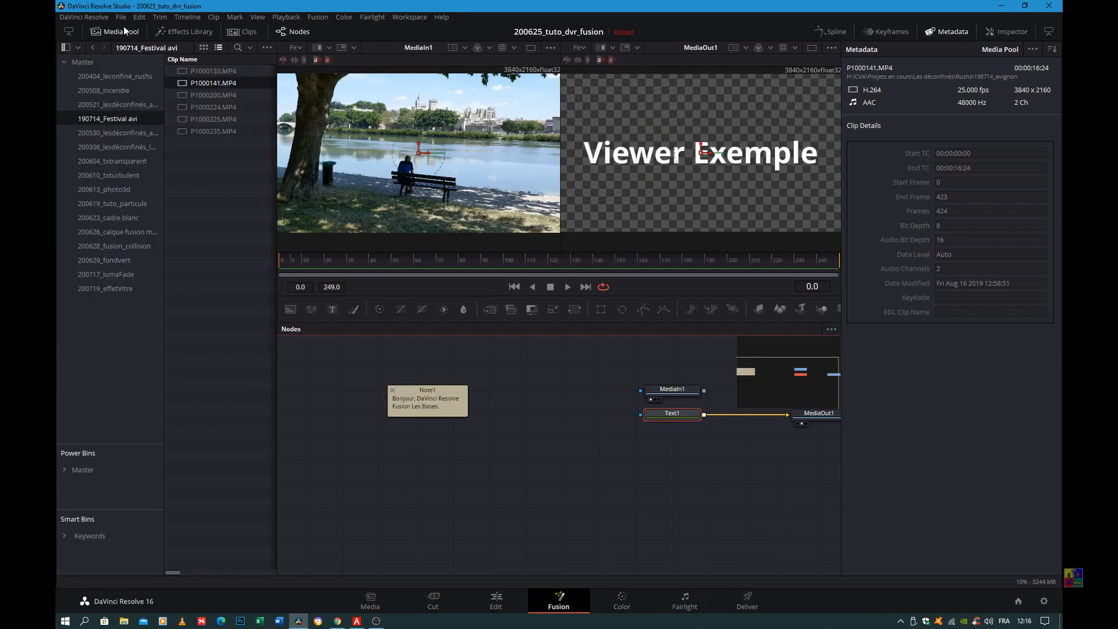
pyautogui.click(207, 108)
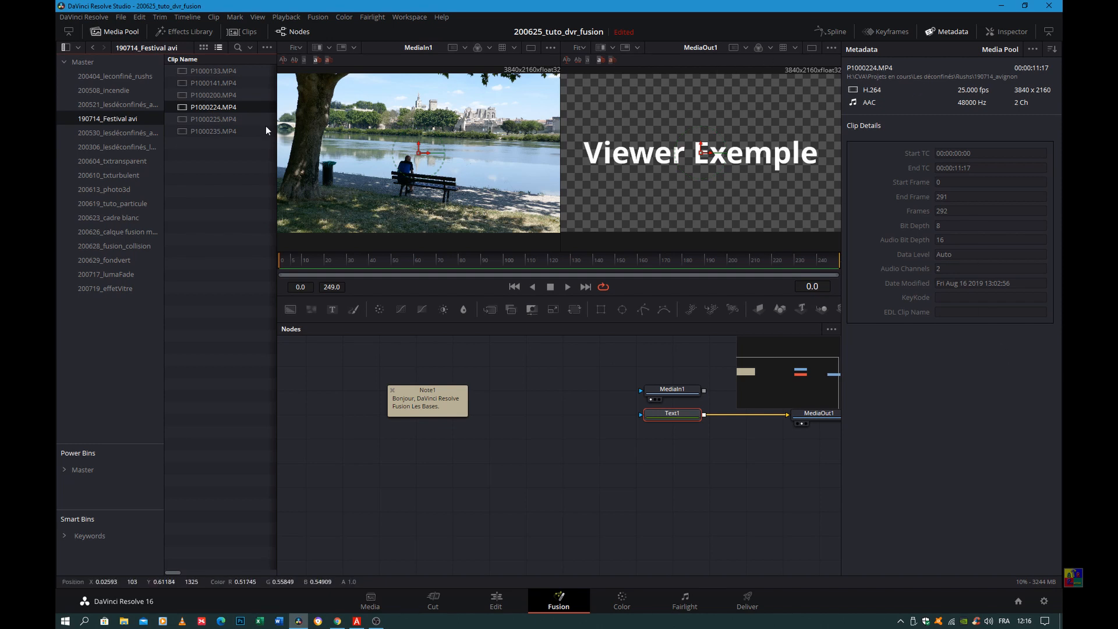
pyautogui.click(216, 119)
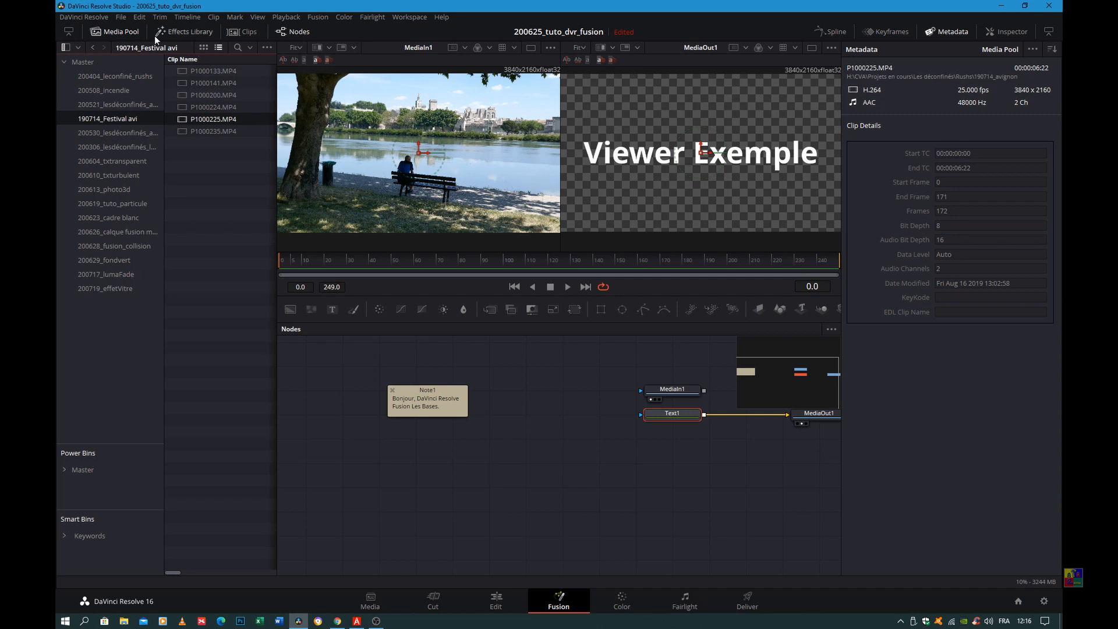
pyautogui.click(107, 27)
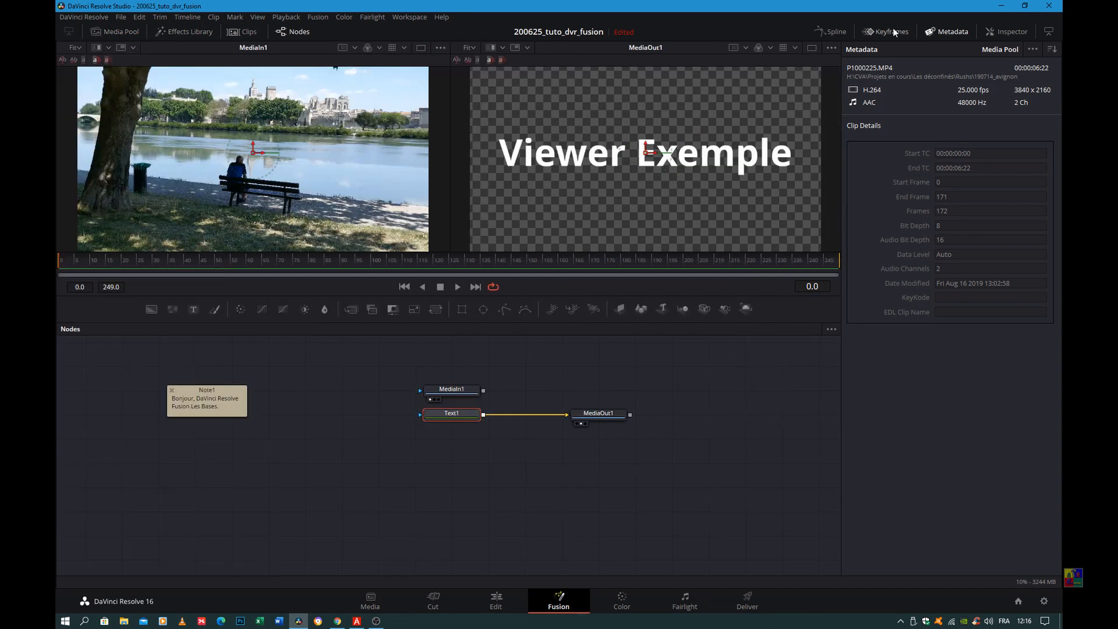
pyautogui.click(946, 32)
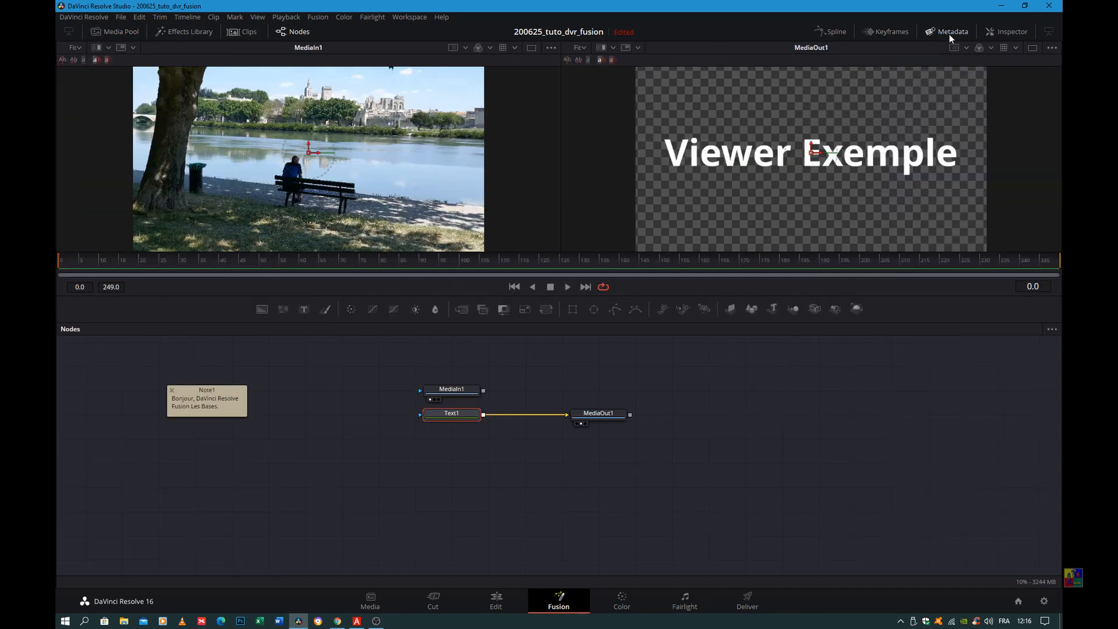
# - Show the Inspector for the Text1 node, toggle it between full and half height, then hide it
pyautogui.click(1008, 27)
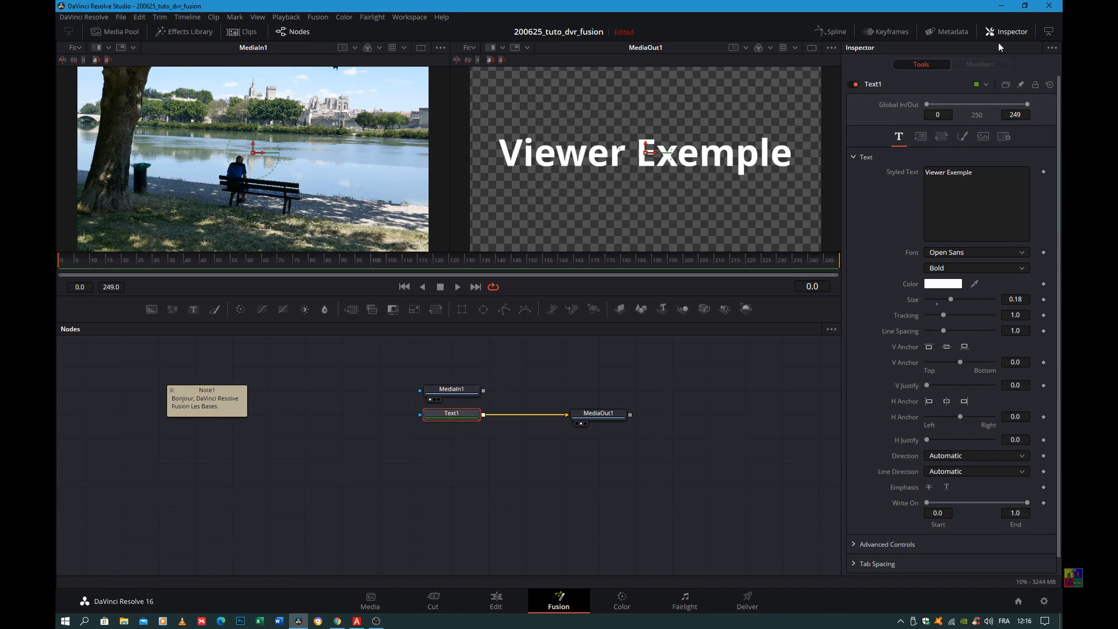
pyautogui.click(1050, 34)
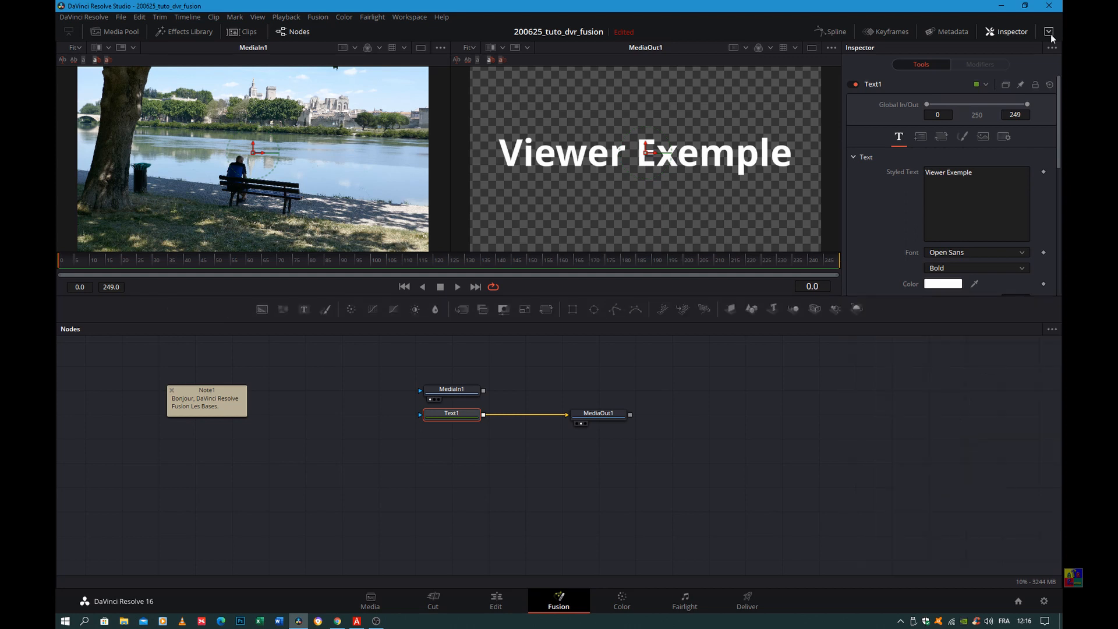
pyautogui.click(1050, 34)
pyautogui.click(1050, 34)
pyautogui.click(1050, 33)
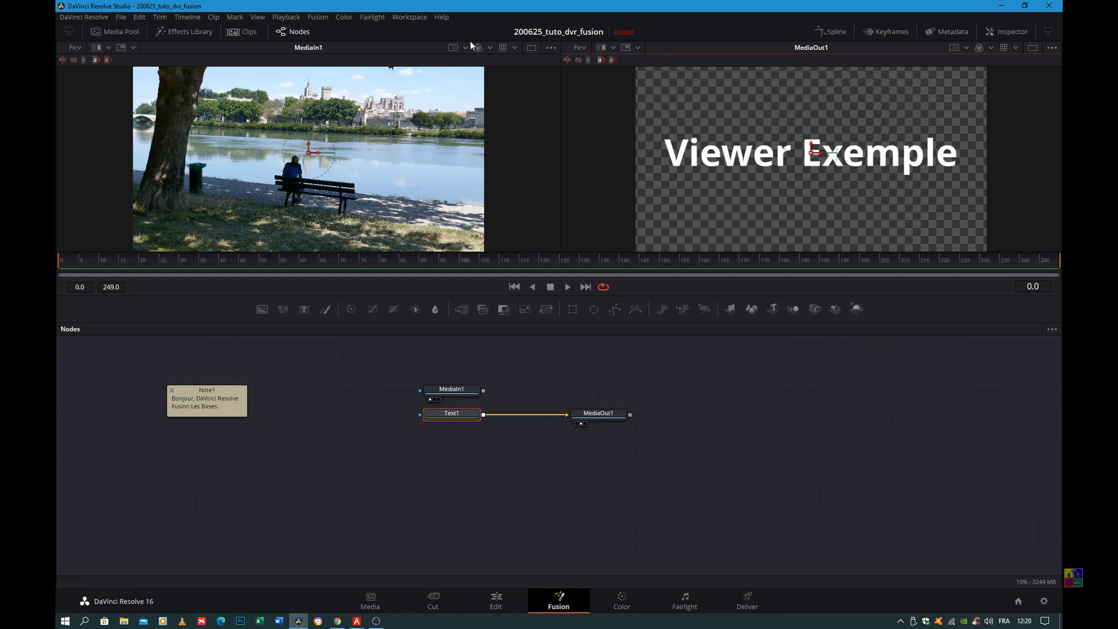
# - Switch between single-viewer and dual-viewer display, ending with the MediaIn1 and MediaOut1 viewers side by side
pyautogui.click(530, 49)
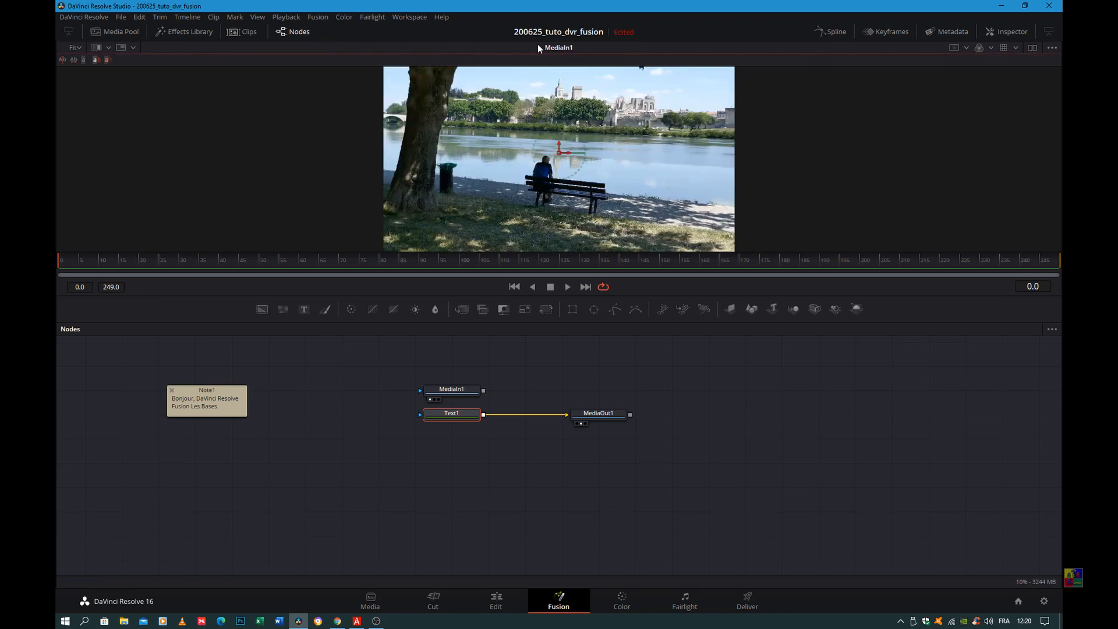
pyautogui.click(1029, 48)
pyautogui.click(1029, 47)
pyautogui.click(1028, 47)
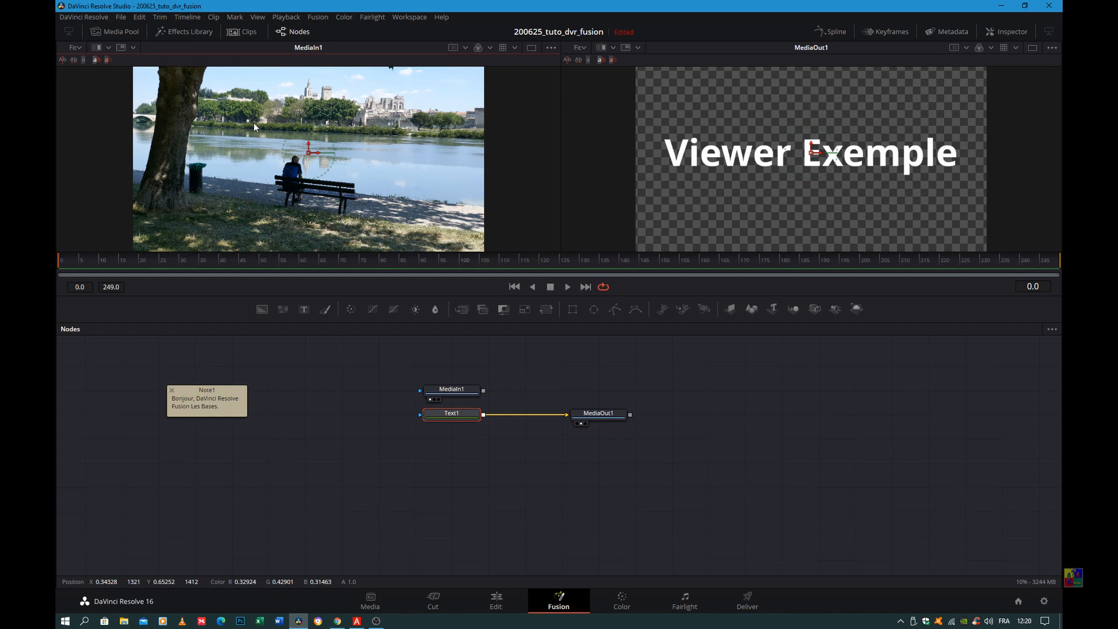
# - Zoom the MediaIn1 viewer out and in, fit the image back, and check the available zoom presets
pyautogui.scroll(-2, 253, 122)
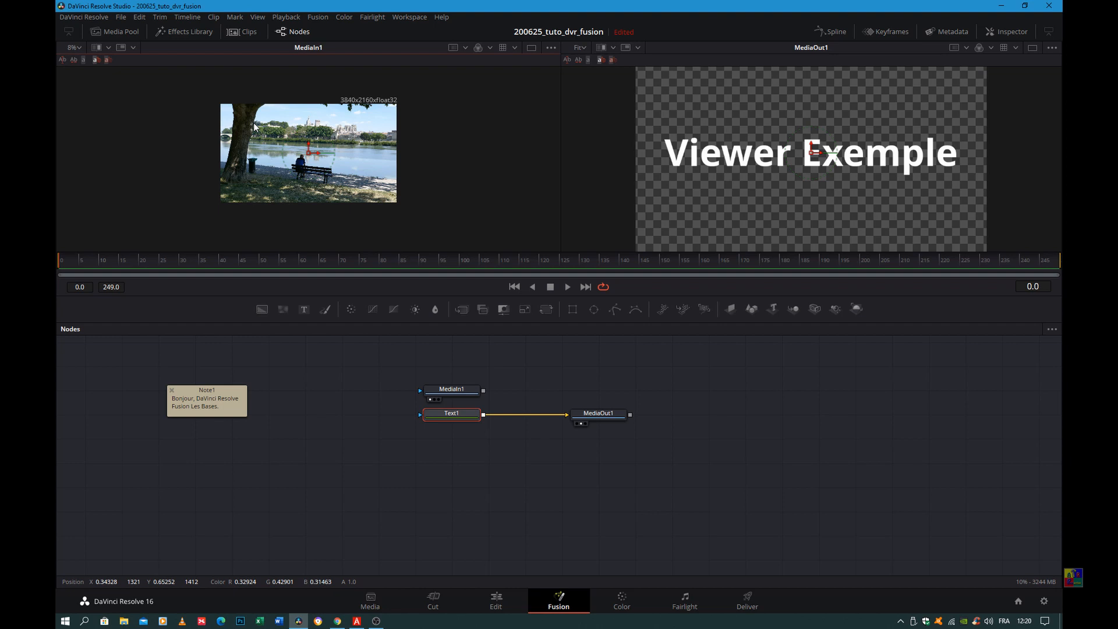
pyautogui.scroll(6, 253, 124)
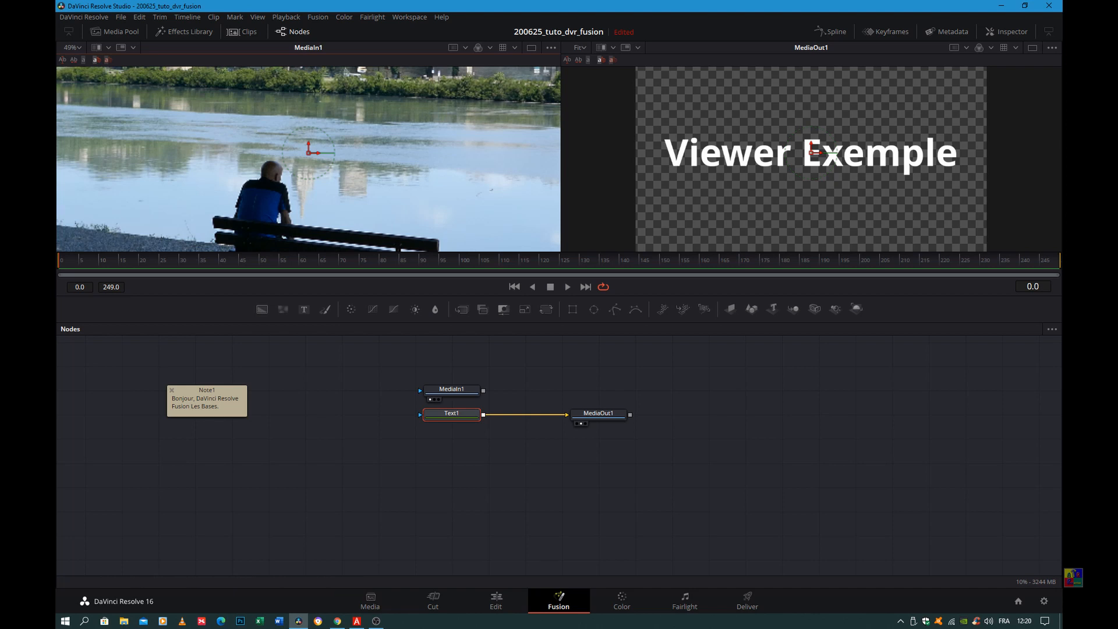
pyautogui.click(79, 50)
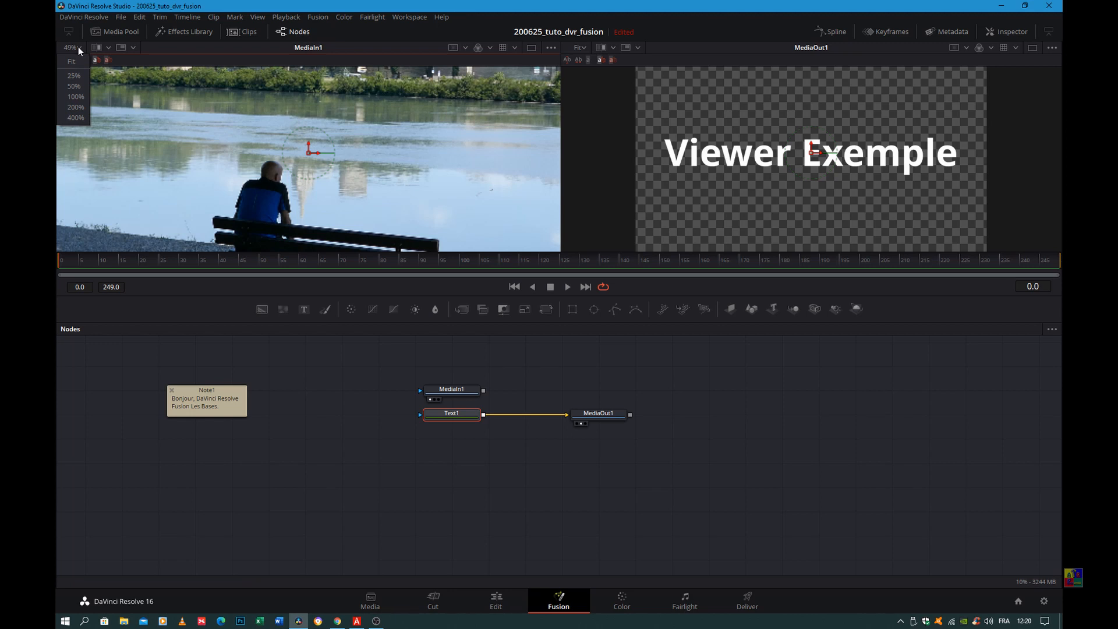
pyautogui.click(222, 141)
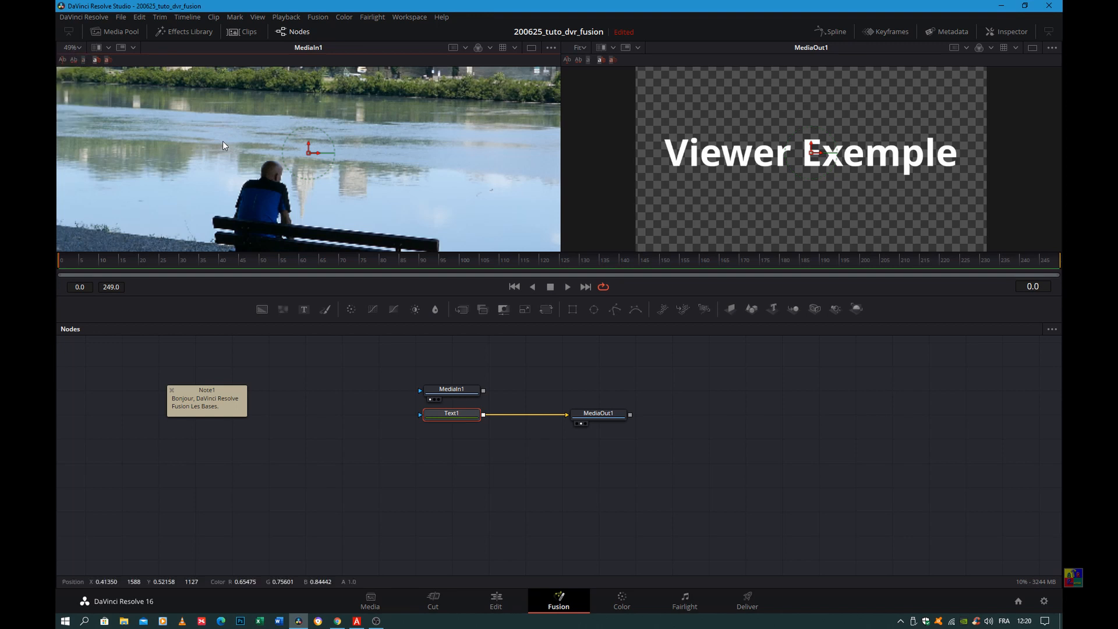
pyautogui.hotkey('ctrl', 'f')
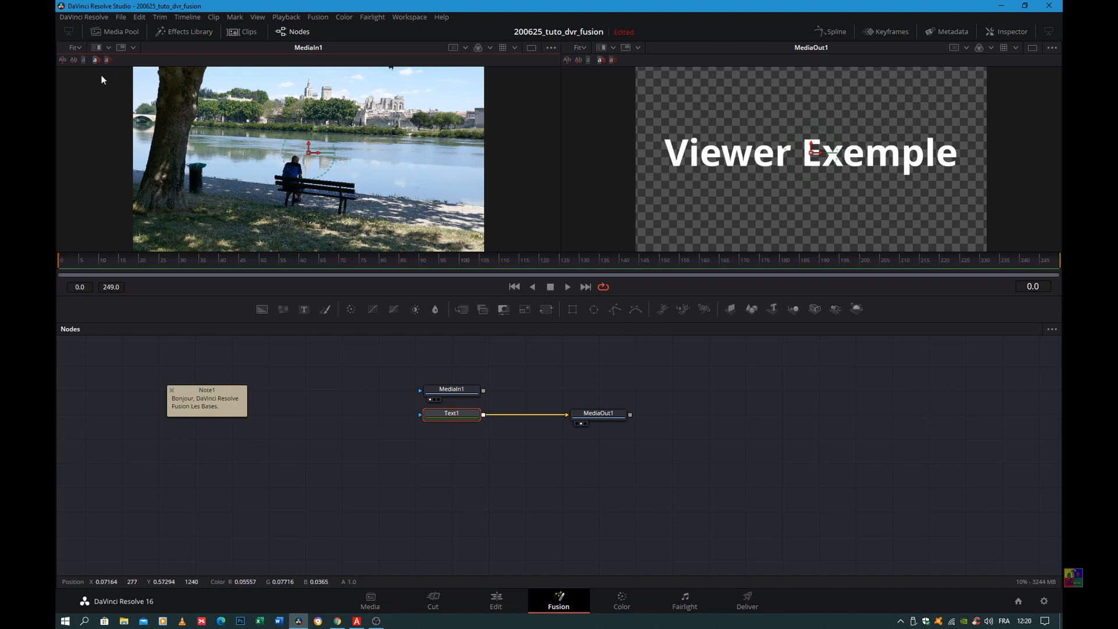
pyautogui.click(77, 49)
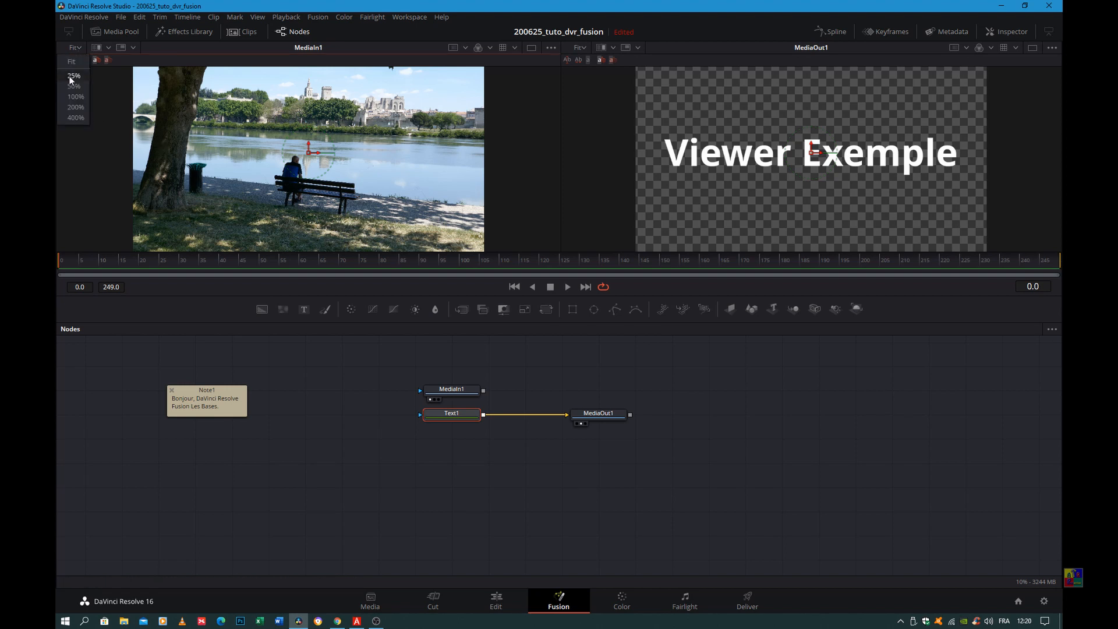
pyautogui.click(282, 141)
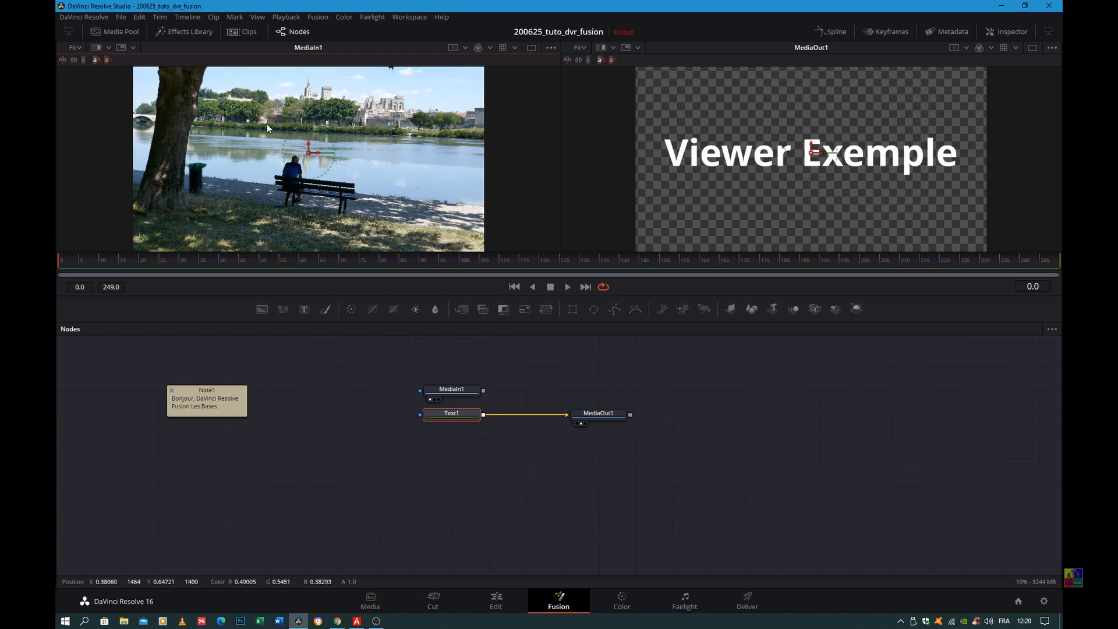
# - Zoom and pan the image in the MediaIn1 viewer, refitting it to the viewer after each movement
pyautogui.scroll(-5, 260, 134)
pyautogui.scroll(8, 261, 138)
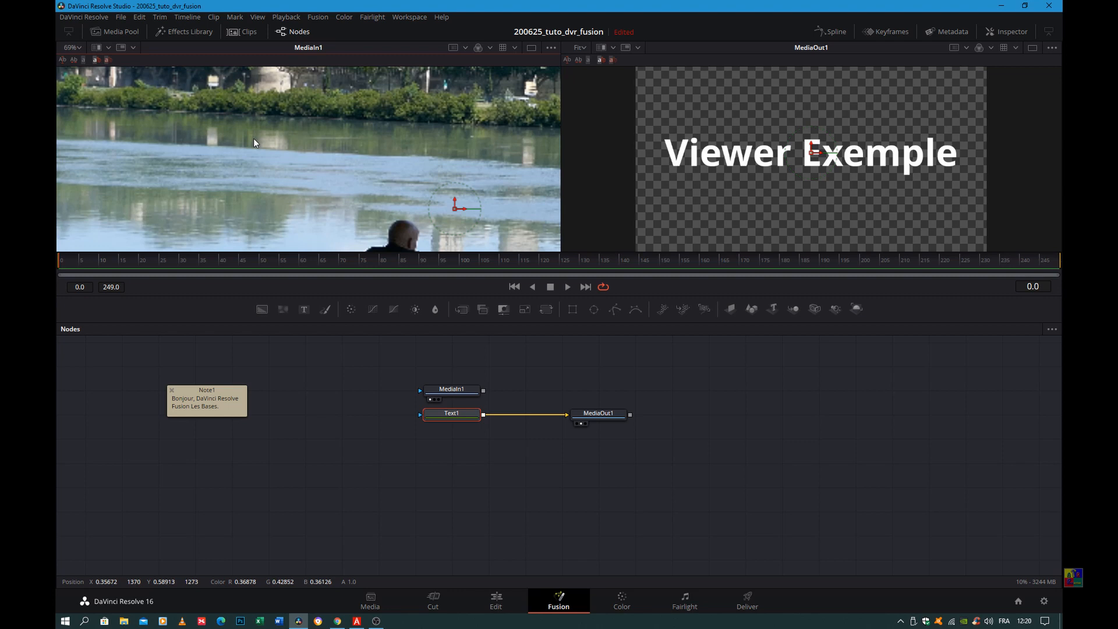
pyautogui.hotkey('ctrl', 'f')
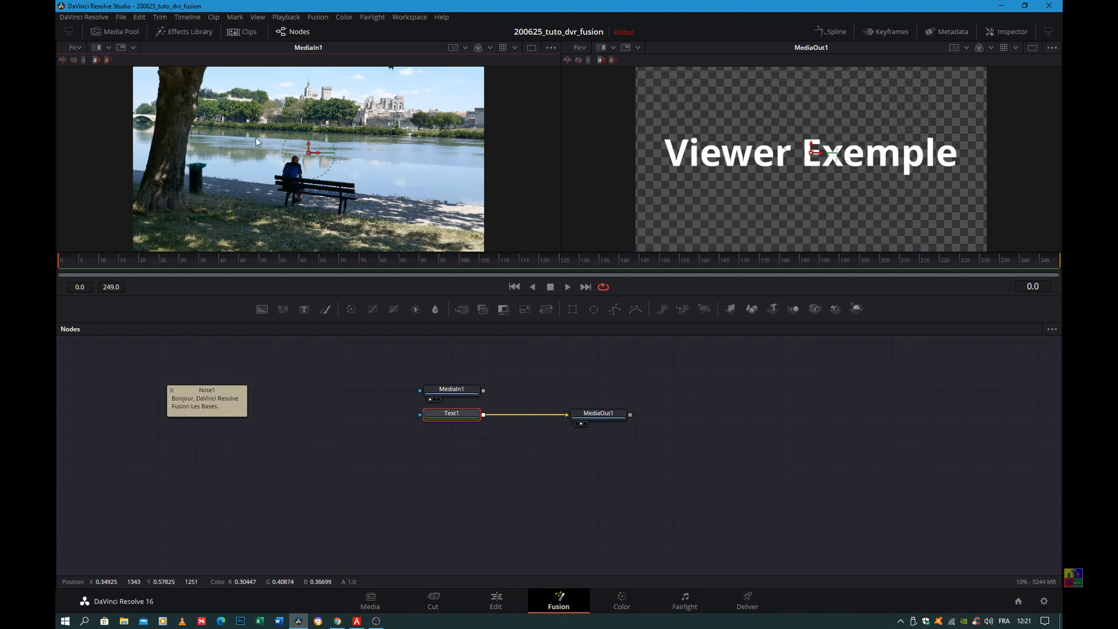
pyautogui.moveTo(260, 105); pyautogui.dragTo(282, 114)
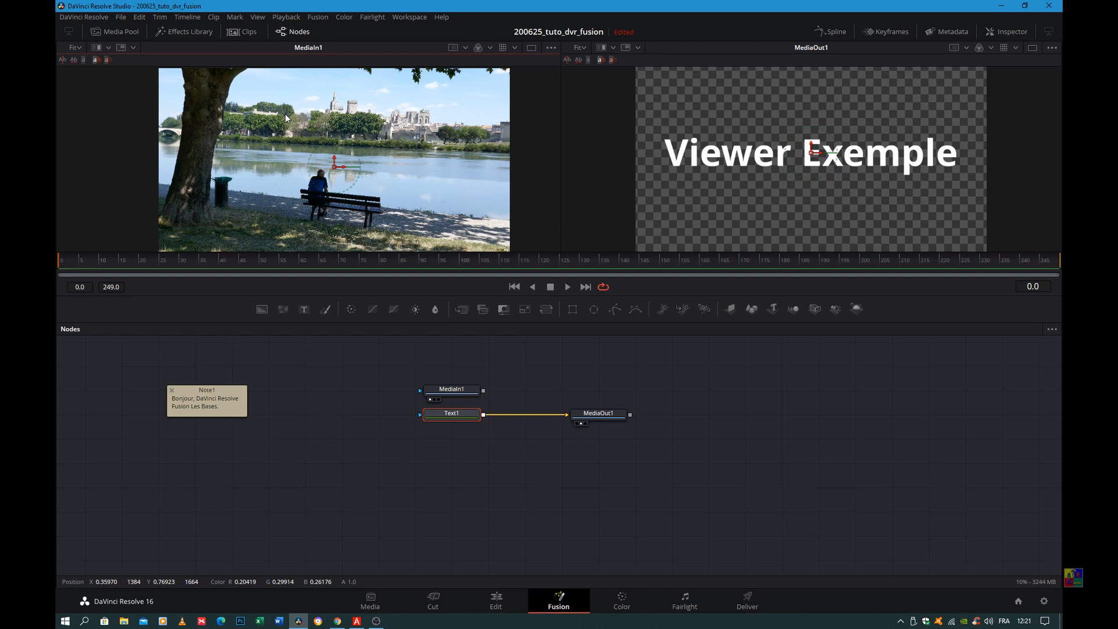
pyautogui.hotkey('ctrl', 'f')
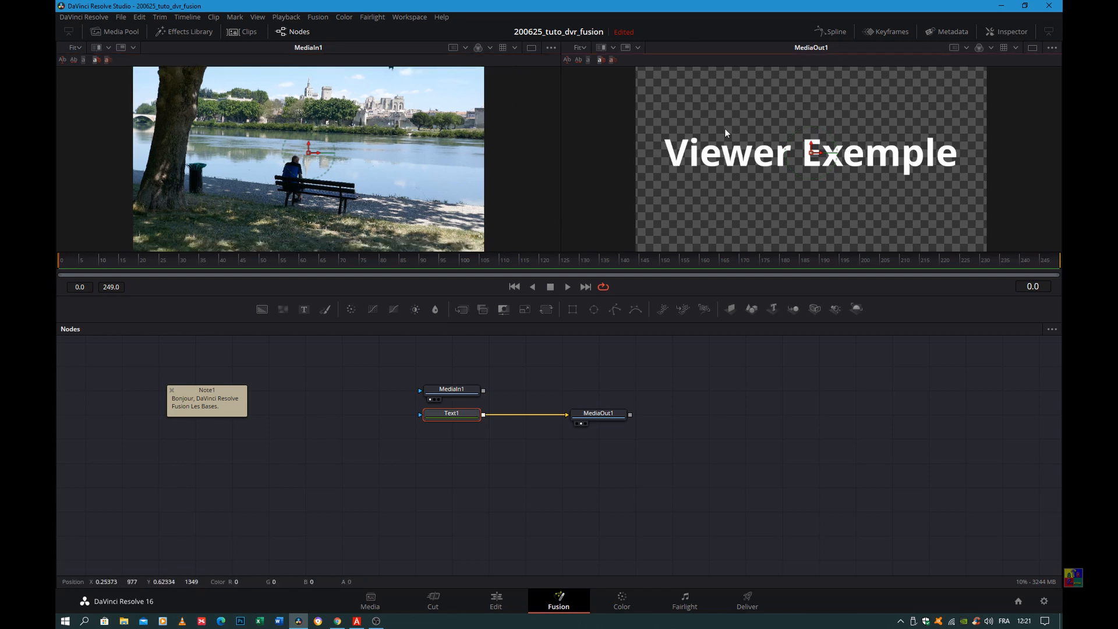
# - Zoom and pan the title image in the MediaOut1 viewer, then fit it back to the viewer
pyautogui.scroll(-1, 724, 128)
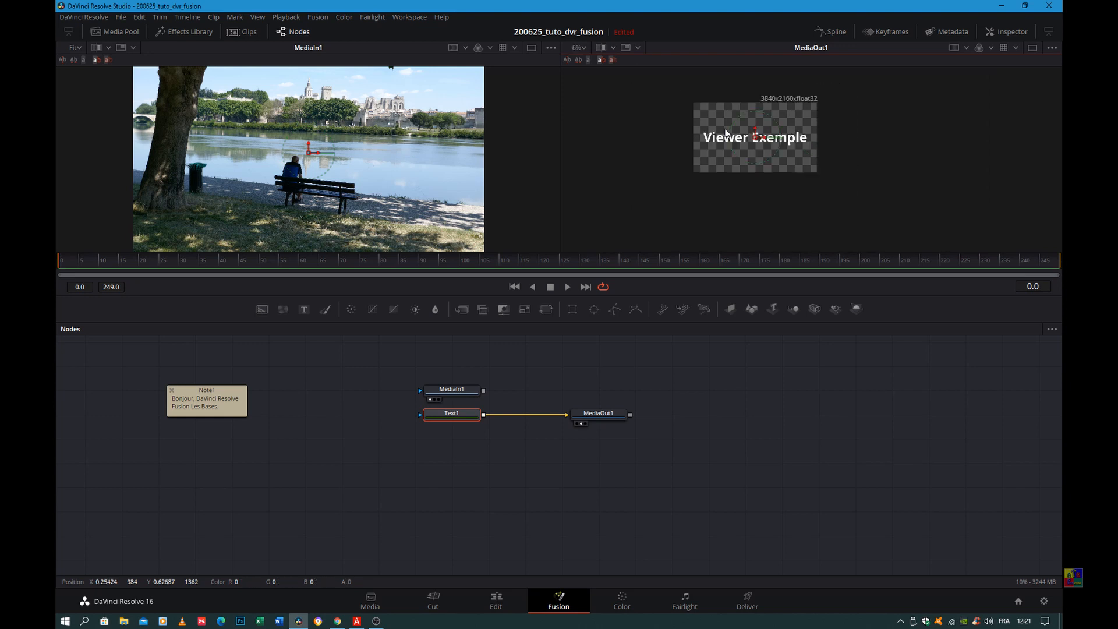
pyautogui.scroll(4, 724, 128)
pyautogui.hotkey('ctrl', 'f')
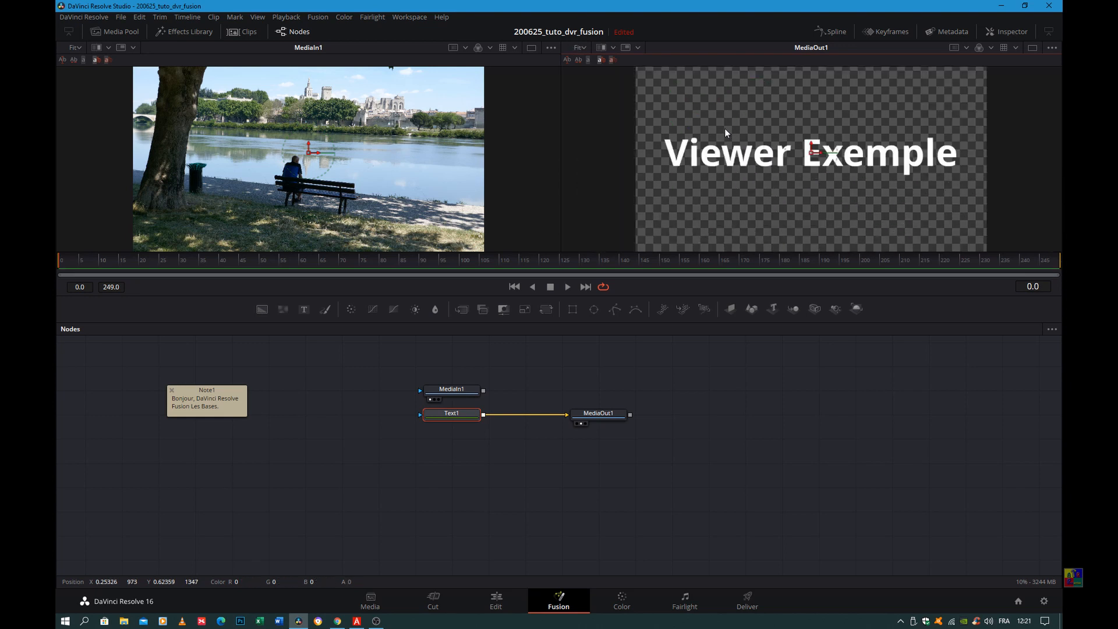
pyautogui.moveTo(749, 106); pyautogui.dragTo(738, 141)
pyautogui.hotkey('ctrl', 'f')
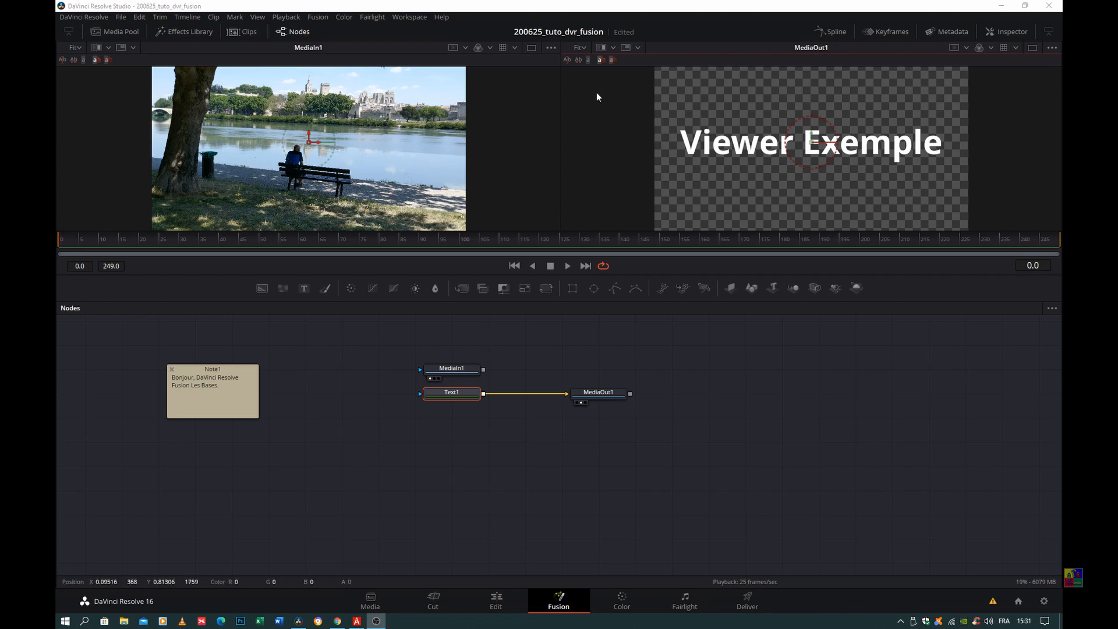
# - Give focus to the MediaIn1 viewer and the node area, then check the focus indicators option in the user UI preferences and save
pyautogui.click(212, 55)
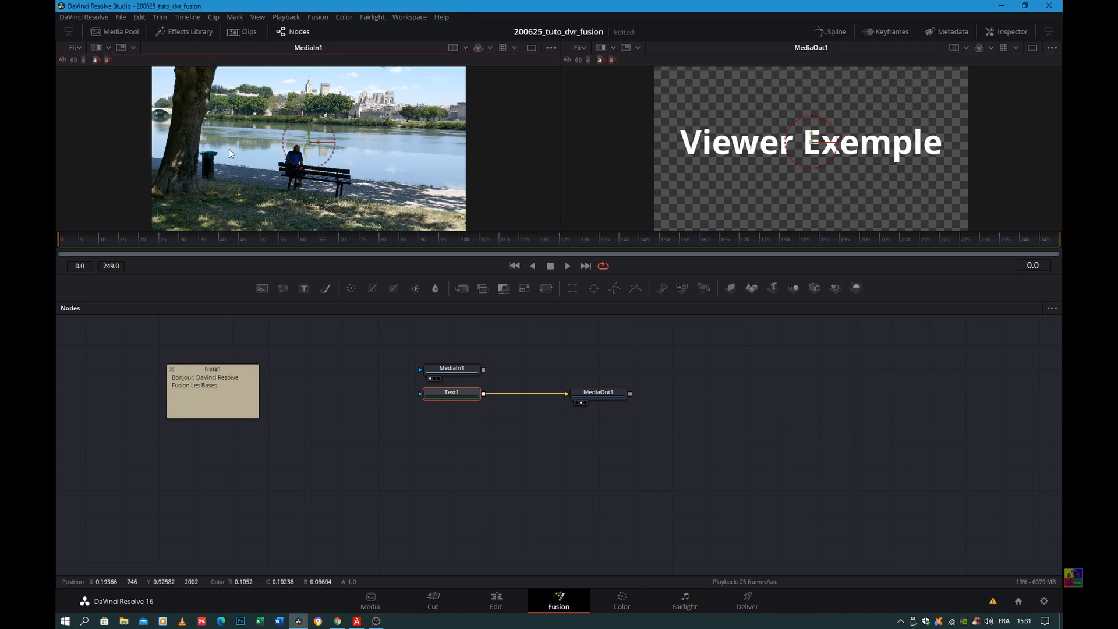
pyautogui.click(767, 374)
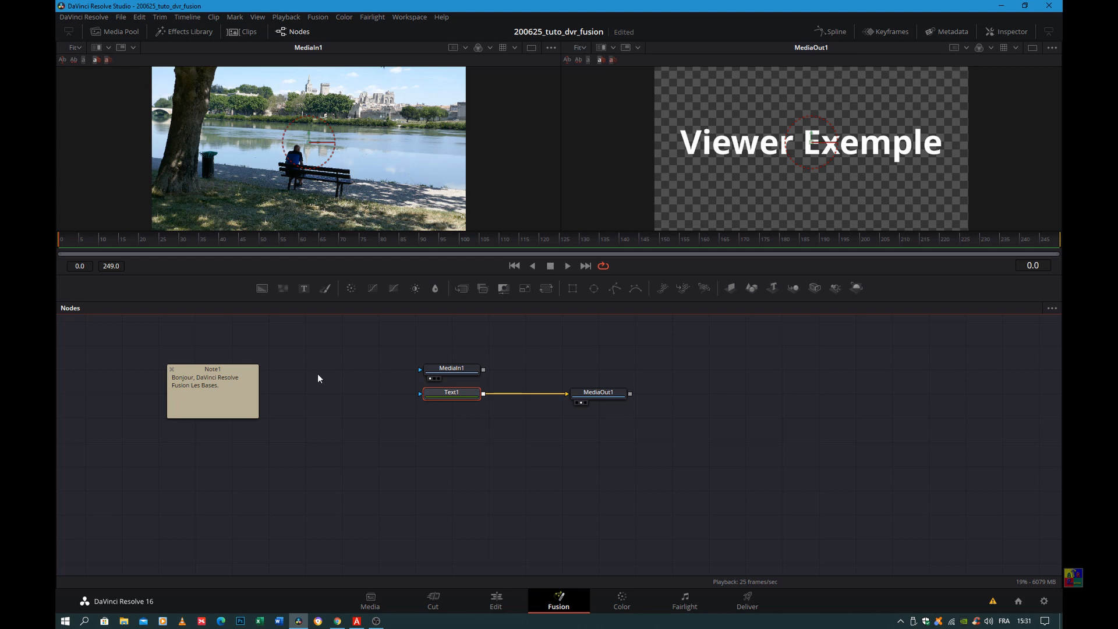
pyautogui.click(74, 19)
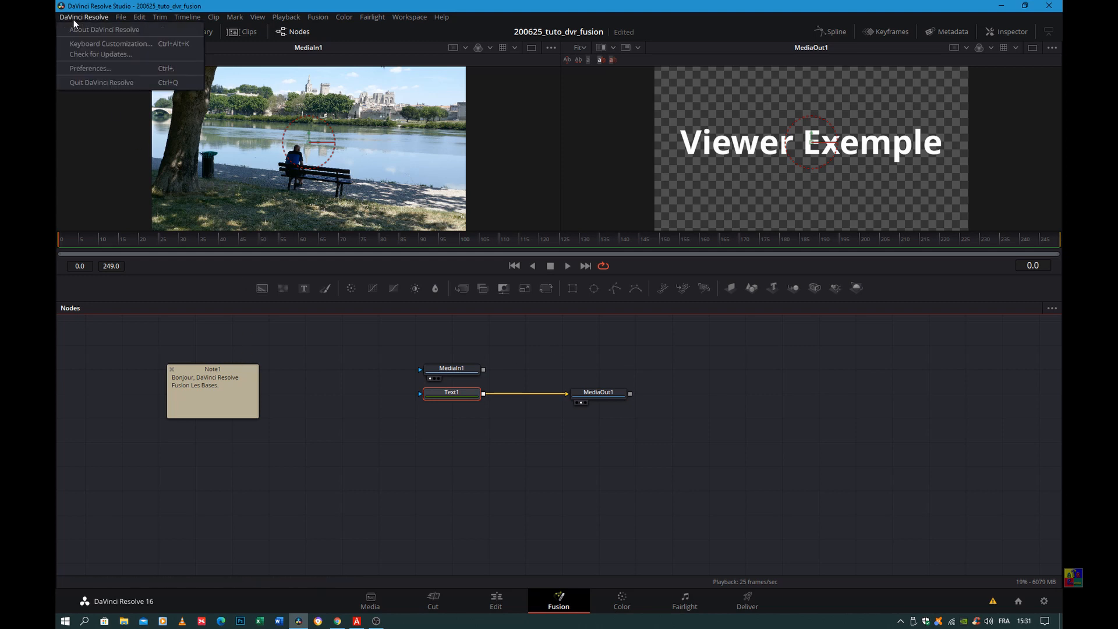
pyautogui.click(85, 68)
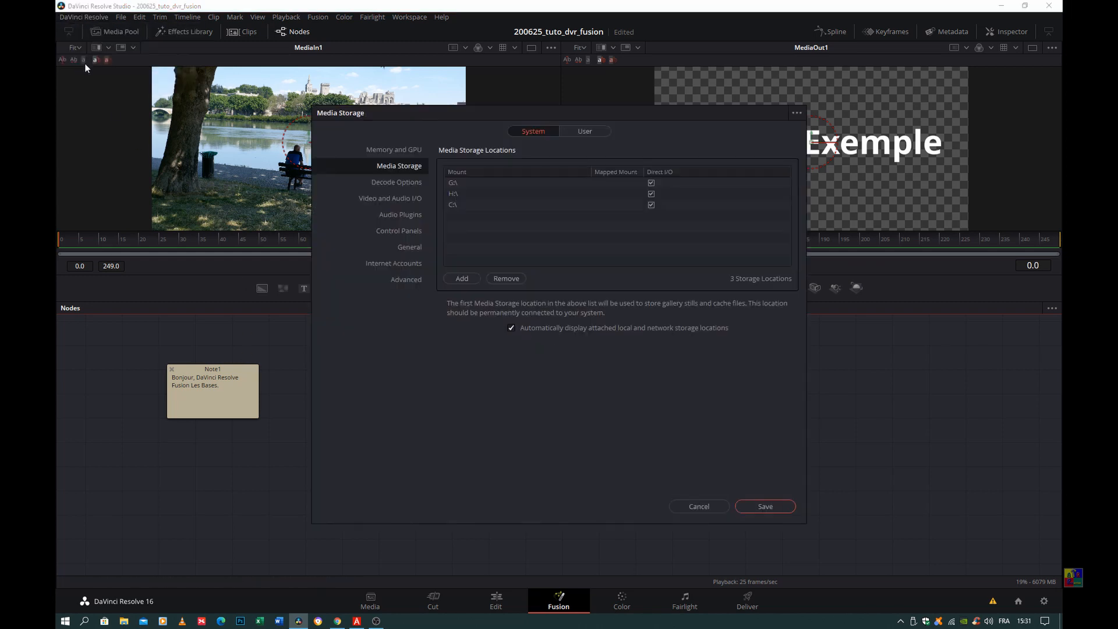
pyautogui.click(583, 132)
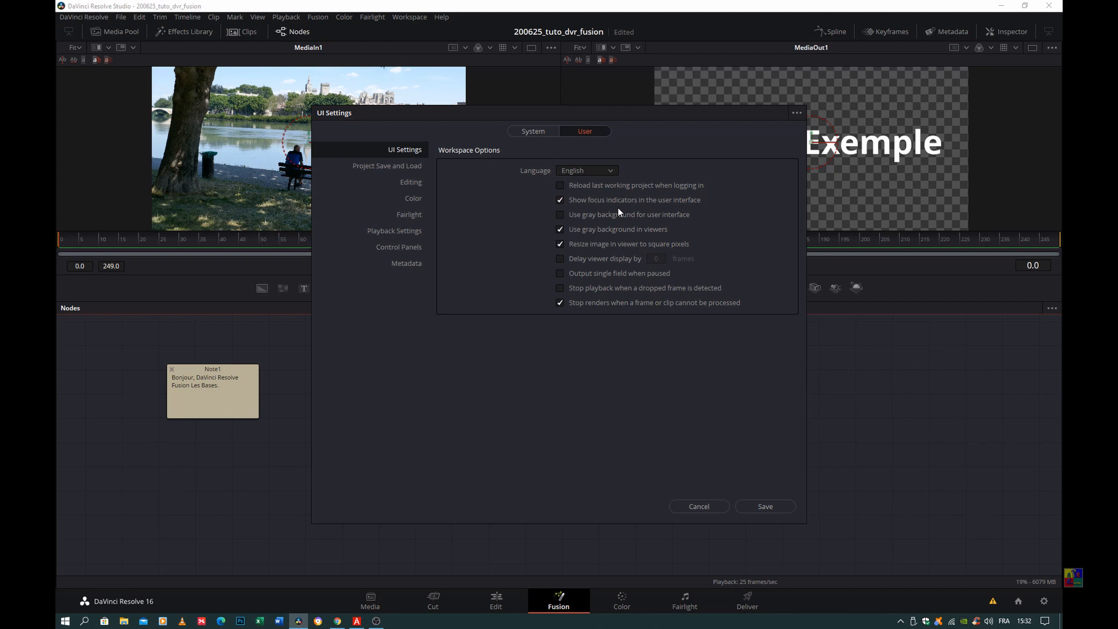
pyautogui.click(761, 508)
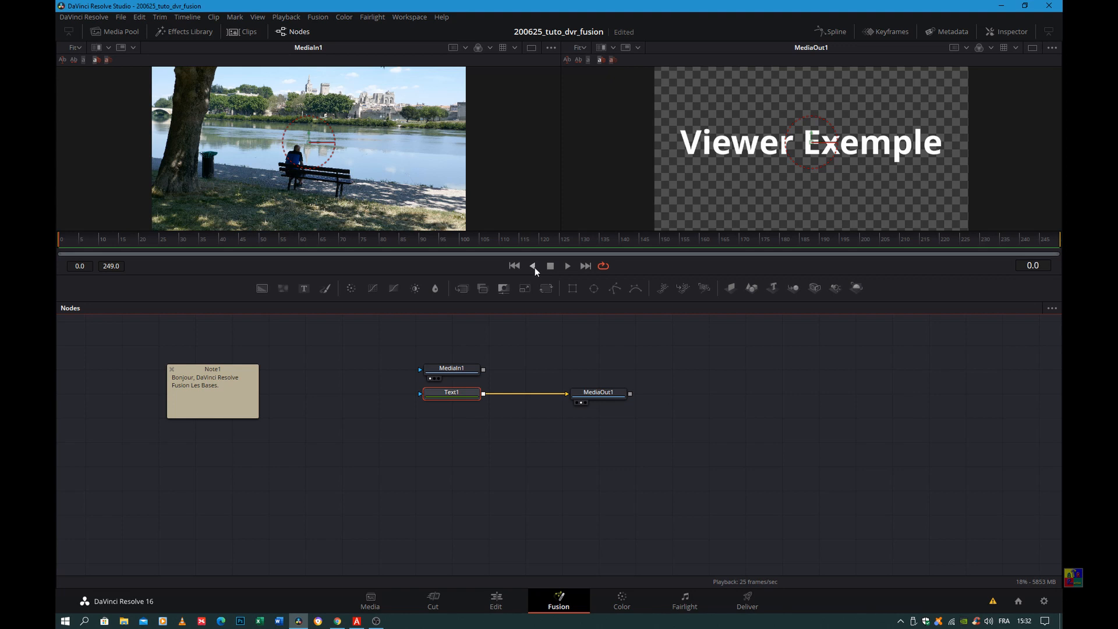
# - Jump to the last and first frames, then play the composition forward and in reverse, stopping each time
pyautogui.click(586, 266)
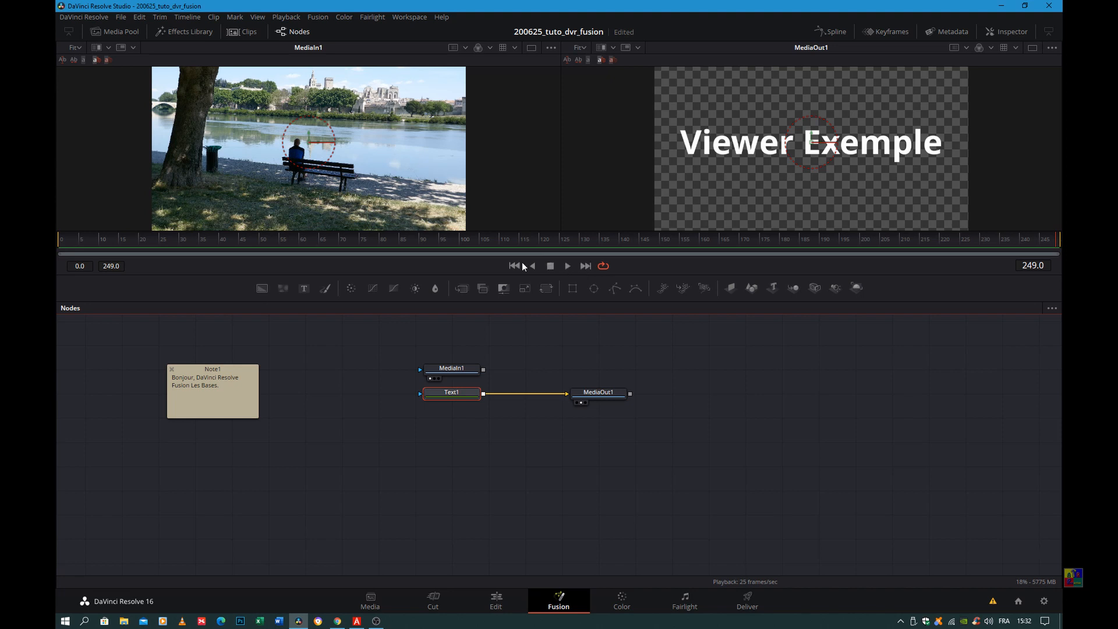
pyautogui.click(518, 265)
pyautogui.click(569, 266)
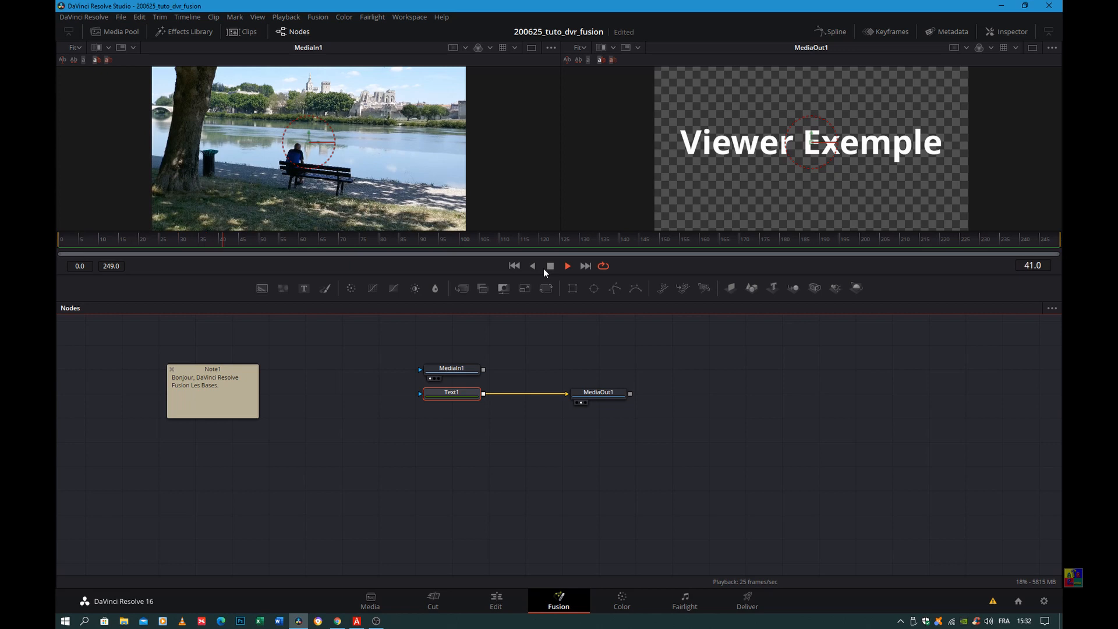
pyautogui.click(550, 266)
pyautogui.click(534, 266)
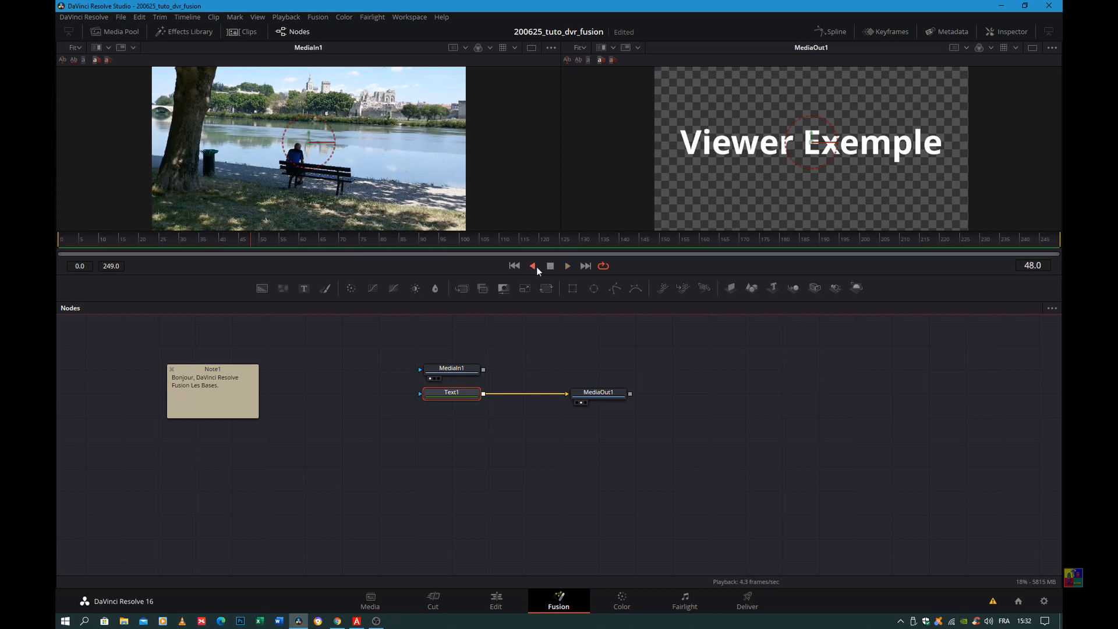
pyautogui.click(548, 266)
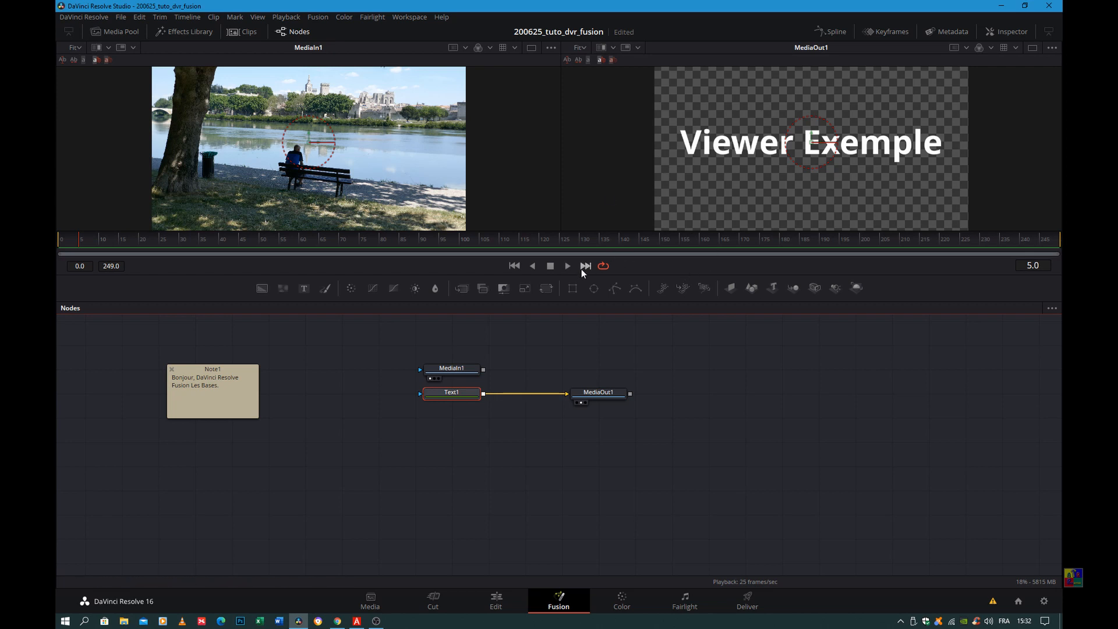
# - Check the playback quality, proxy and loop options, then move the playhead to the first frame, frame 84 and a frame near 170
pyautogui.rightClick(652, 264)
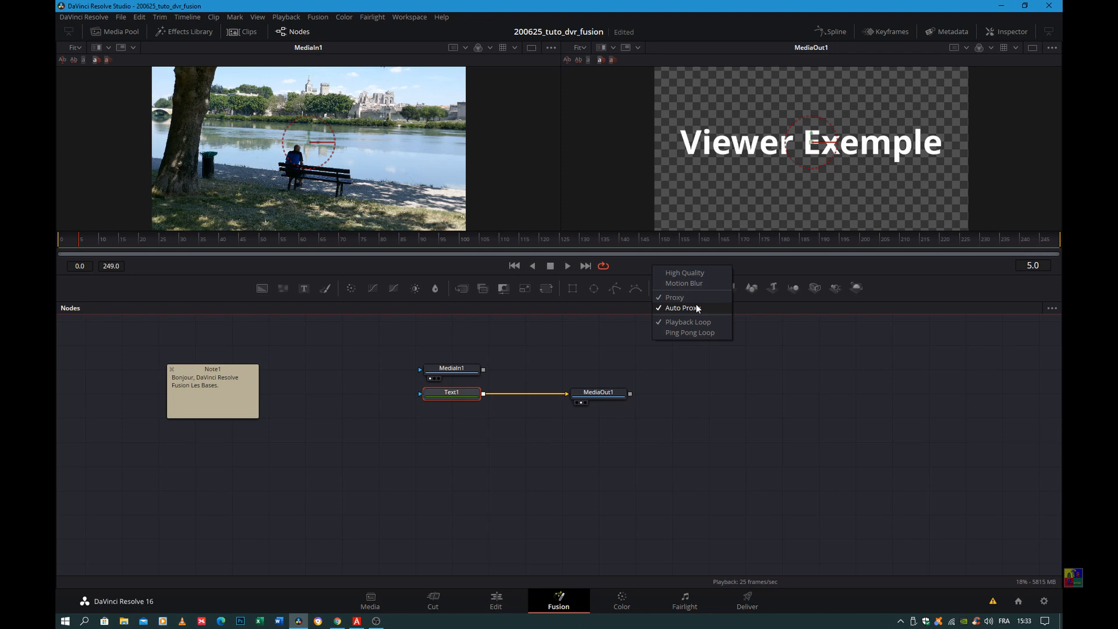
pyautogui.click(706, 372)
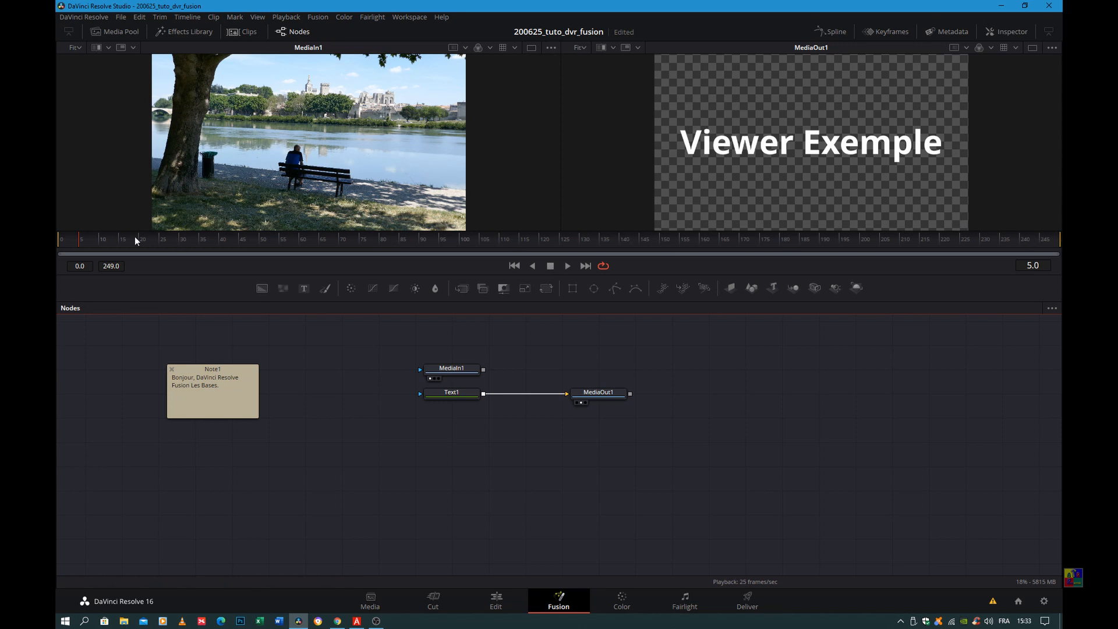
pyautogui.click(514, 265)
pyautogui.click(396, 237)
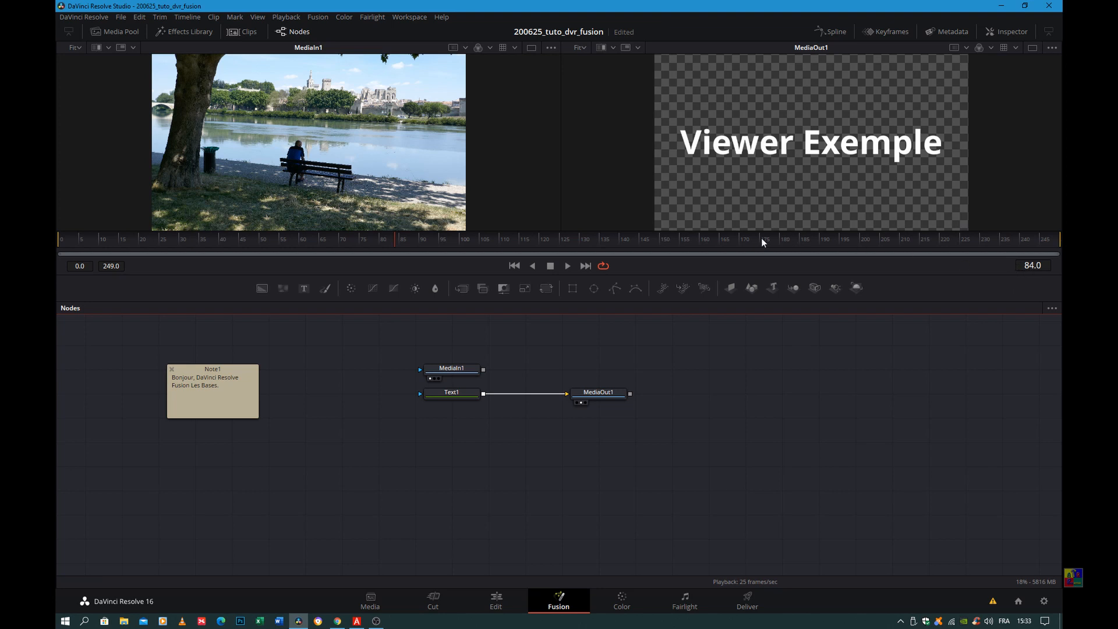
pyautogui.click(744, 238)
# - Set the current time of the composition to frame 84
pyautogui.click(1032, 265)
pyautogui.hotkey('ctrl', 'a')
pyautogui.press('BackSpace')
pyautogui.write('84')
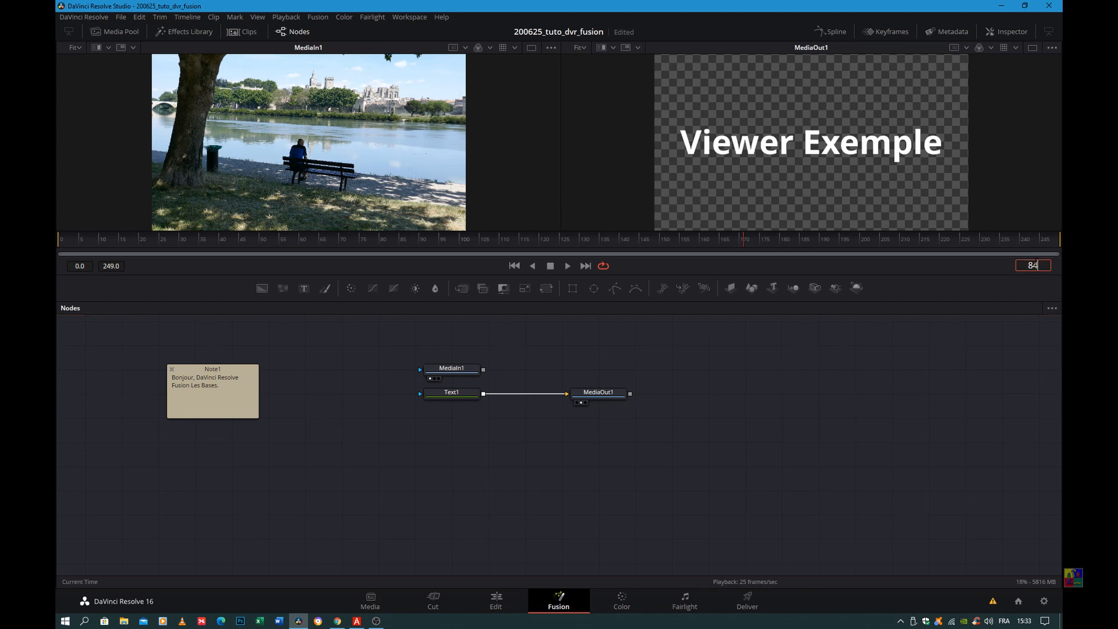
pyautogui.press('Return')
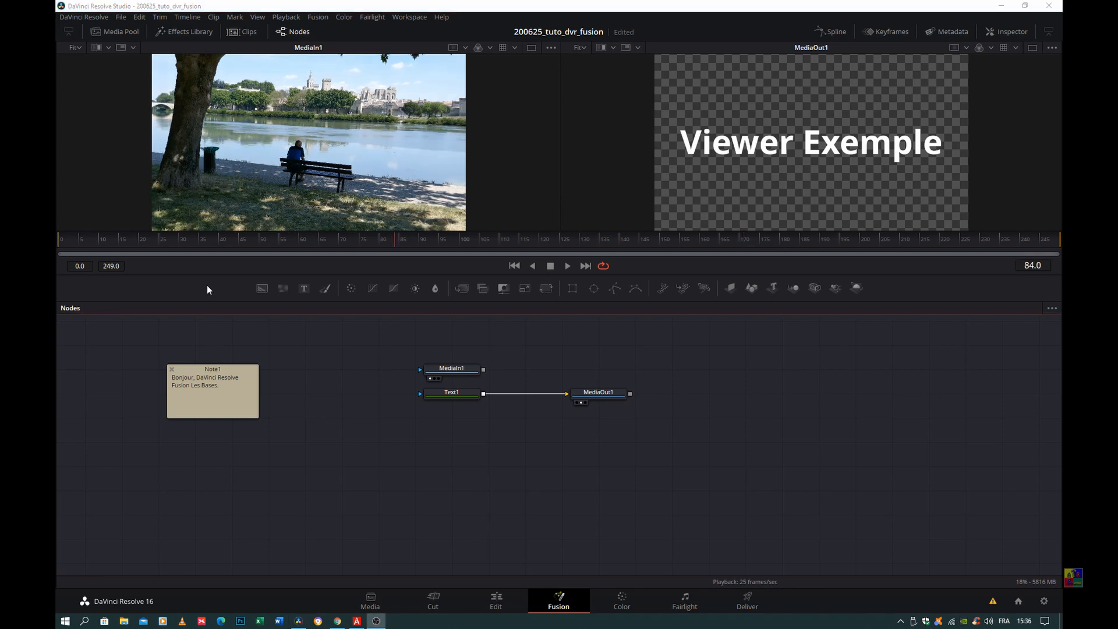
# - Hide the Fusion tool bar above the node area, then show it again
pyautogui.click(319, 17)
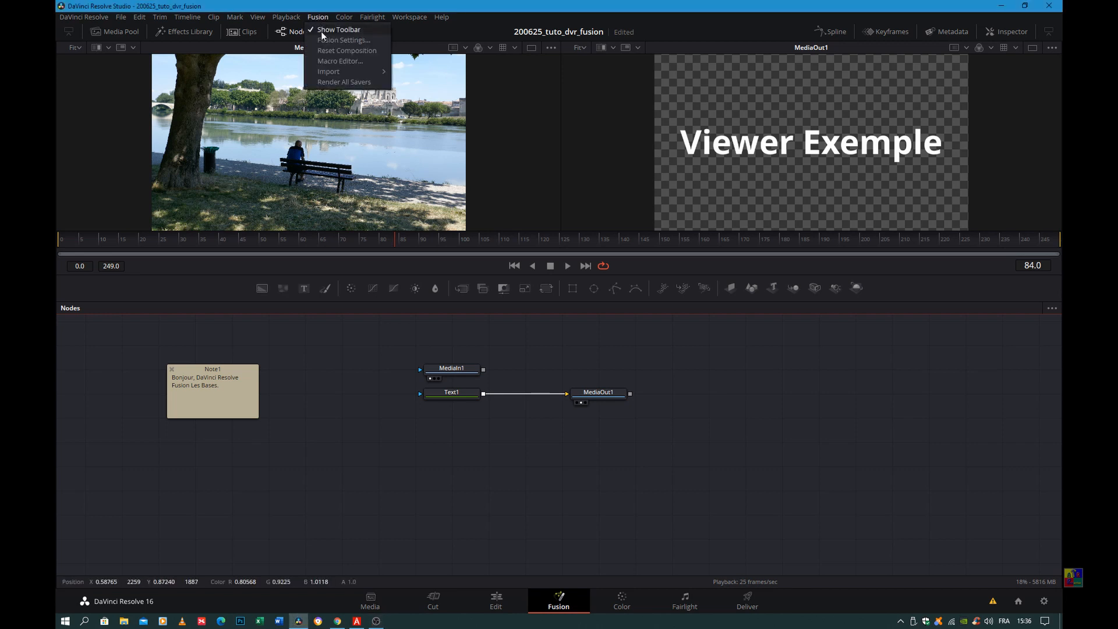
pyautogui.click(321, 31)
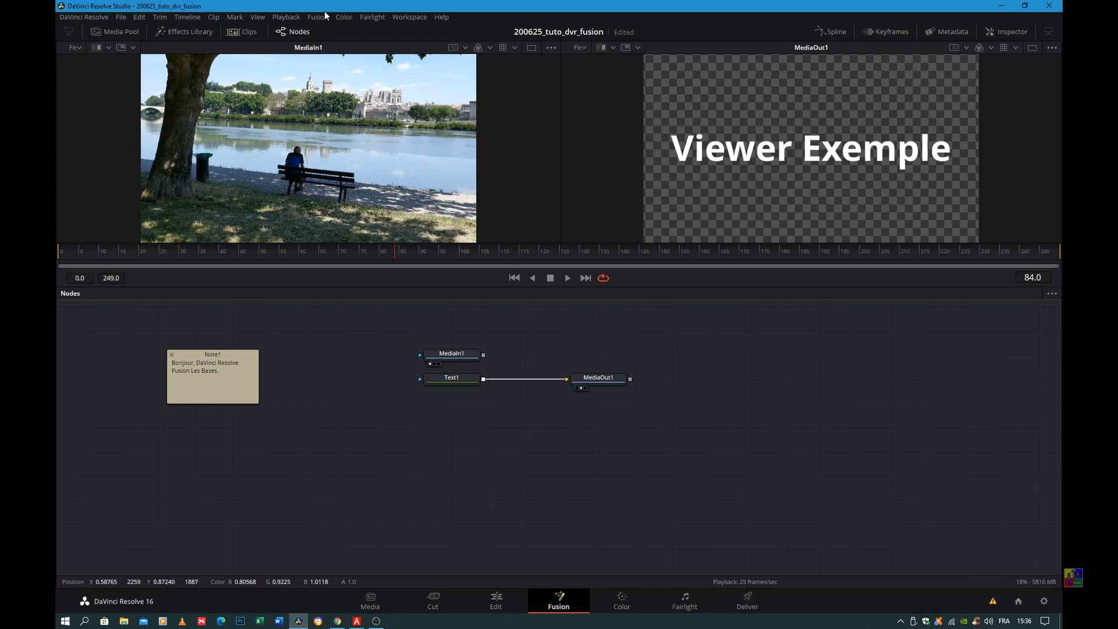
pyautogui.click(320, 18)
pyautogui.click(326, 31)
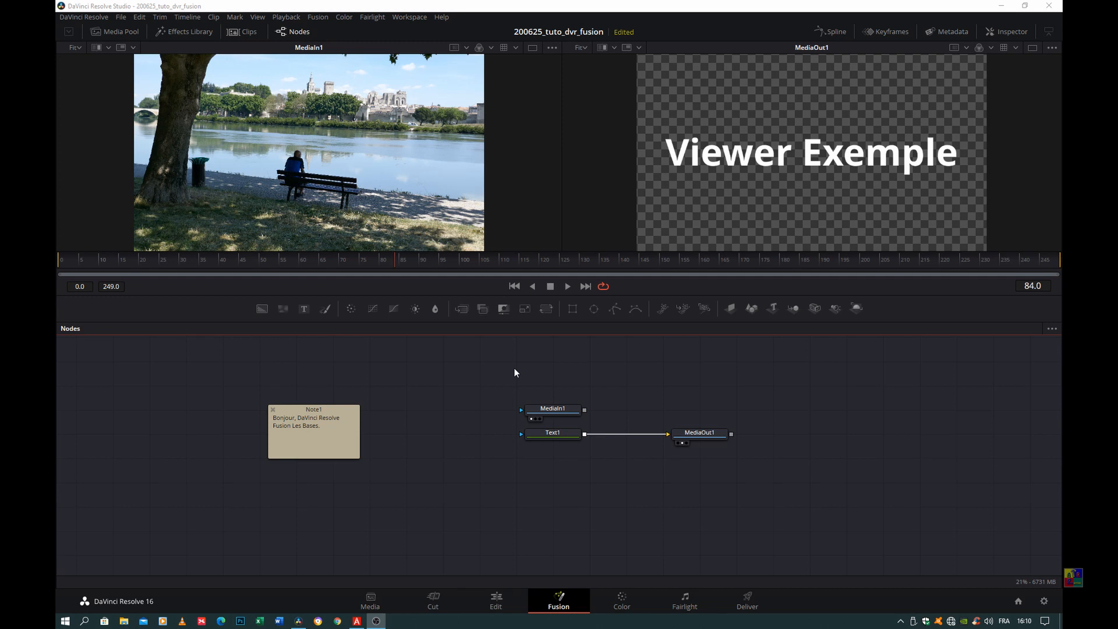
# - Add unconnected Background, Fast Noise and Text+ nodes plus a Merge node after the new text, then delete all four
pyautogui.click(443, 368)
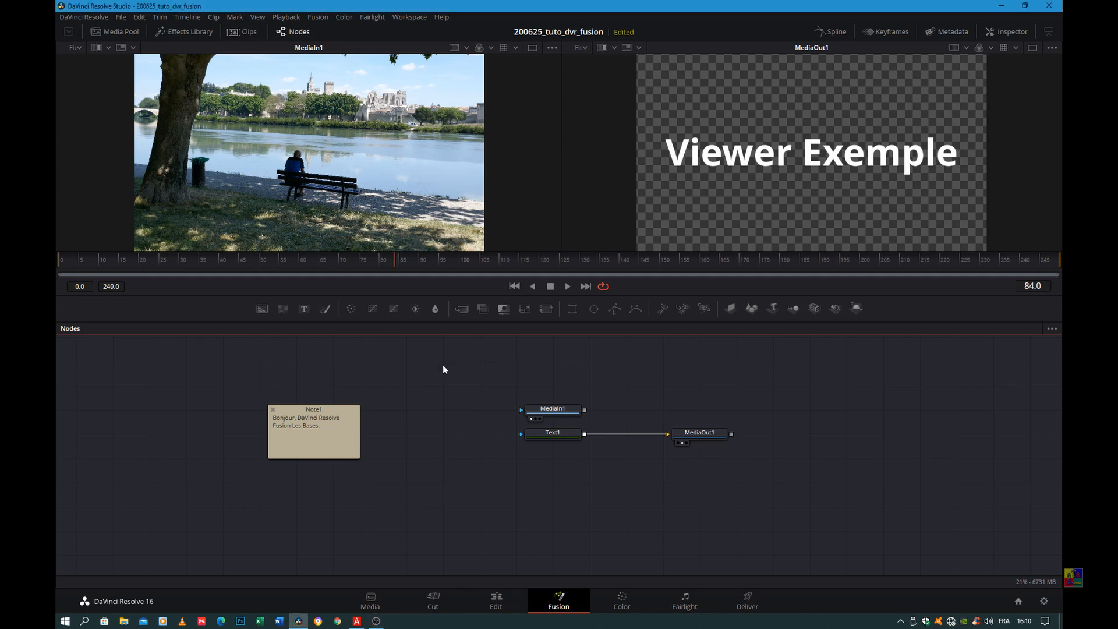
pyautogui.click(263, 309)
pyautogui.click(416, 441)
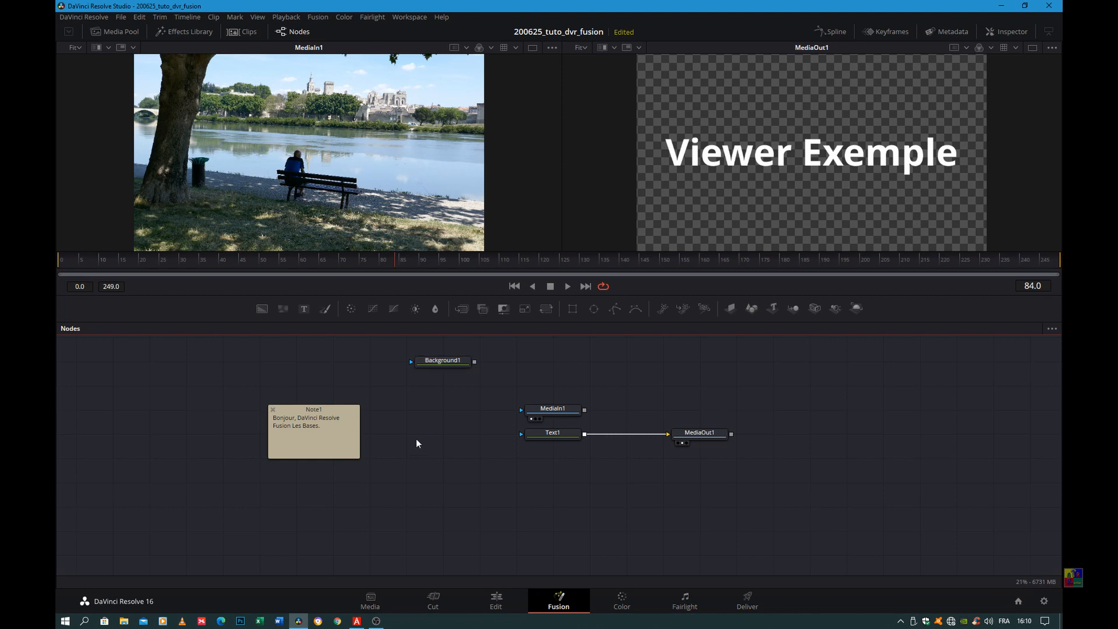
pyautogui.click(285, 307)
pyautogui.click(303, 308)
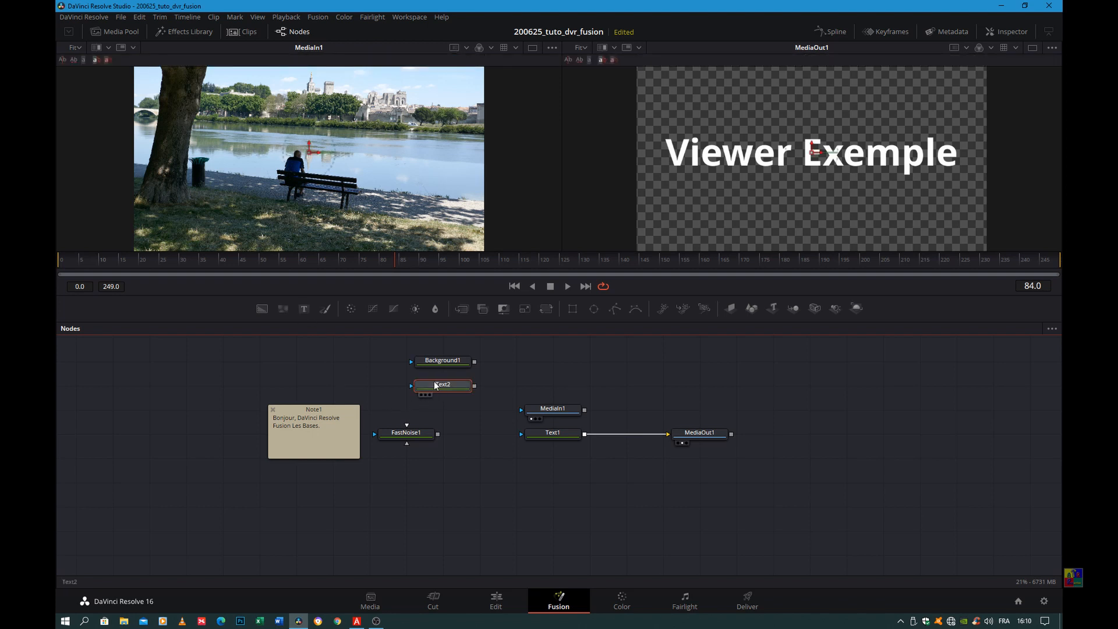
pyautogui.click(460, 308)
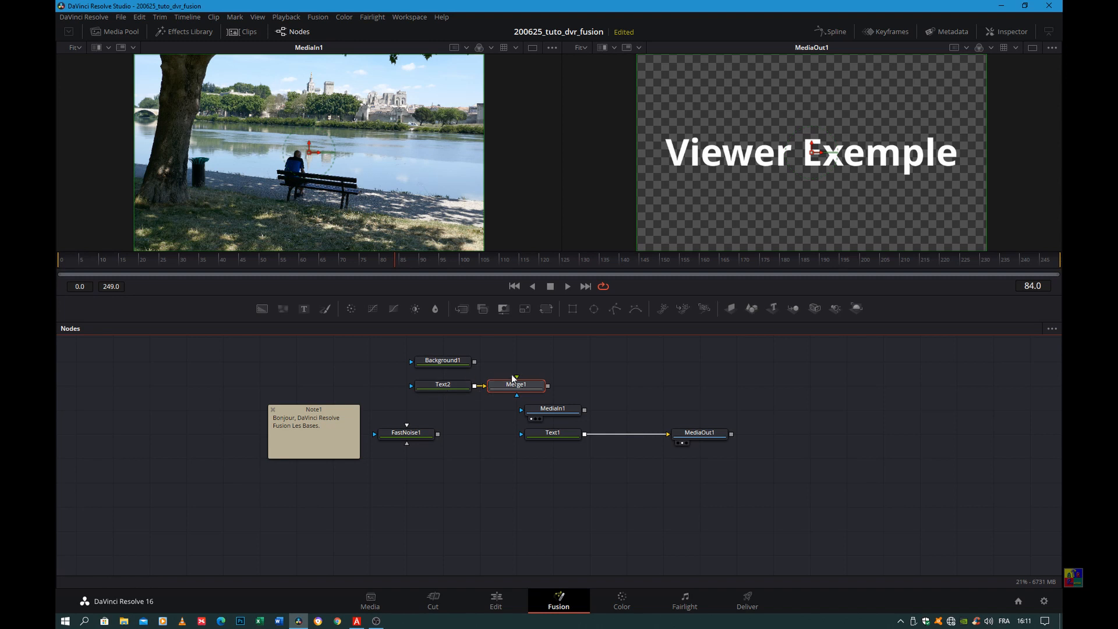
pyautogui.moveTo(414, 458); pyautogui.dragTo(494, 362)
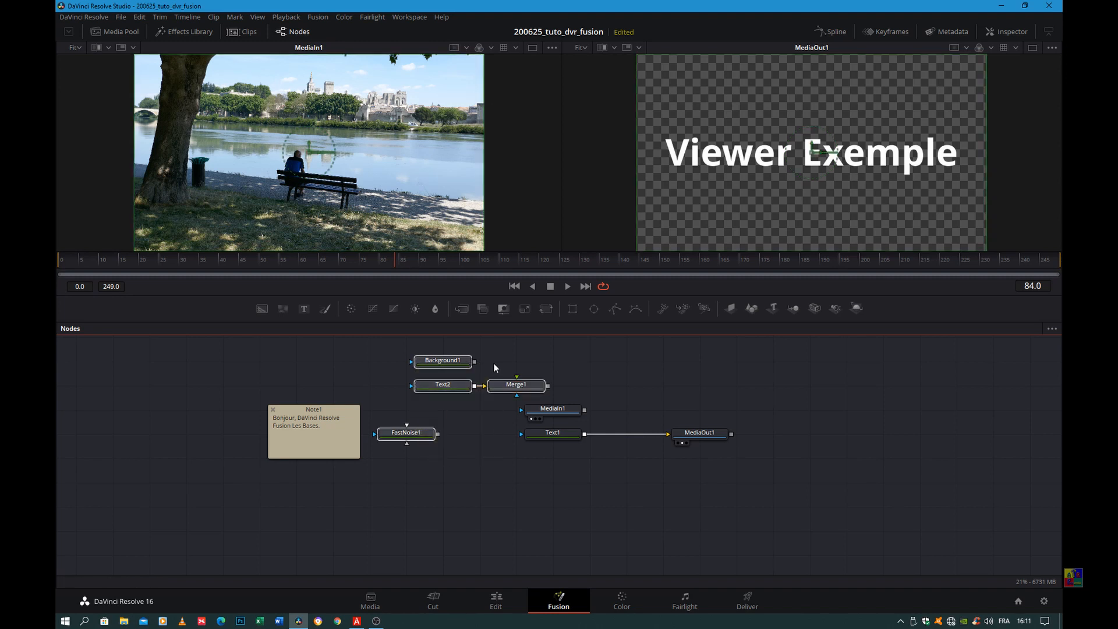
pyautogui.press('Delete')
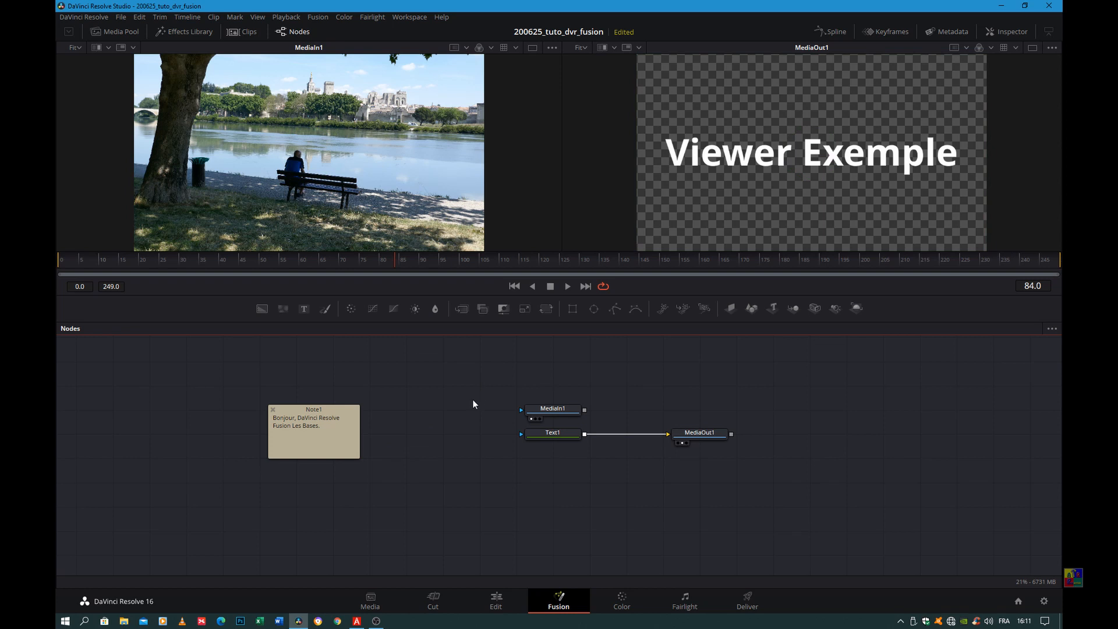
# - Add a Background node and a Text+ node through the tool search, and reposition both away from the existing nodes
pyautogui.hotkey('shift', 'space')
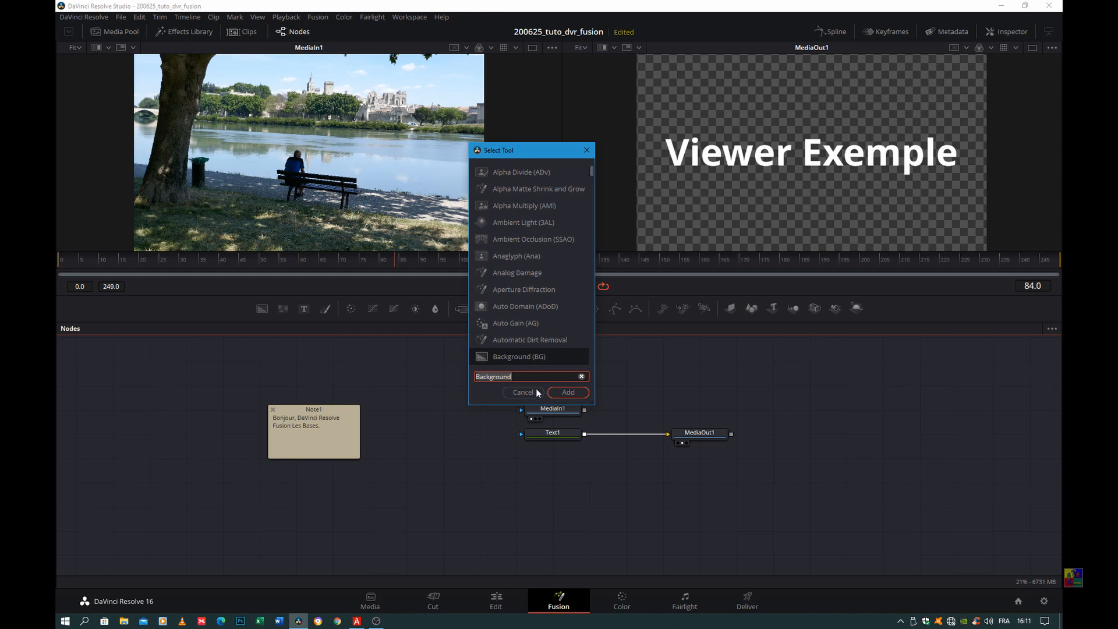
pyautogui.click(568, 391)
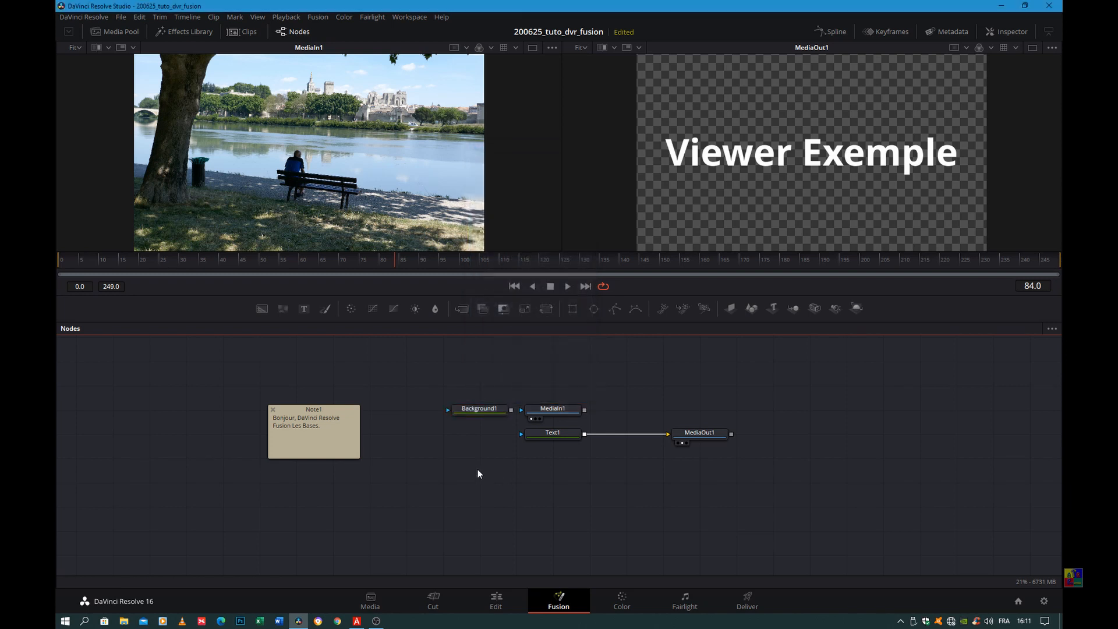
pyautogui.hotkey('shift', 'space')
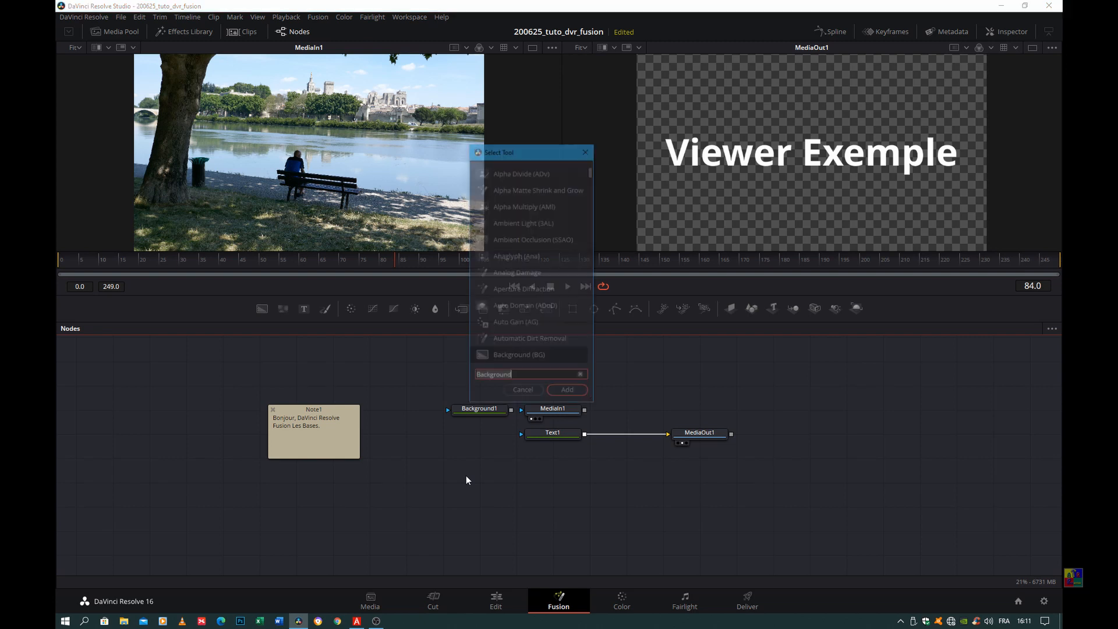
pyautogui.write('text')
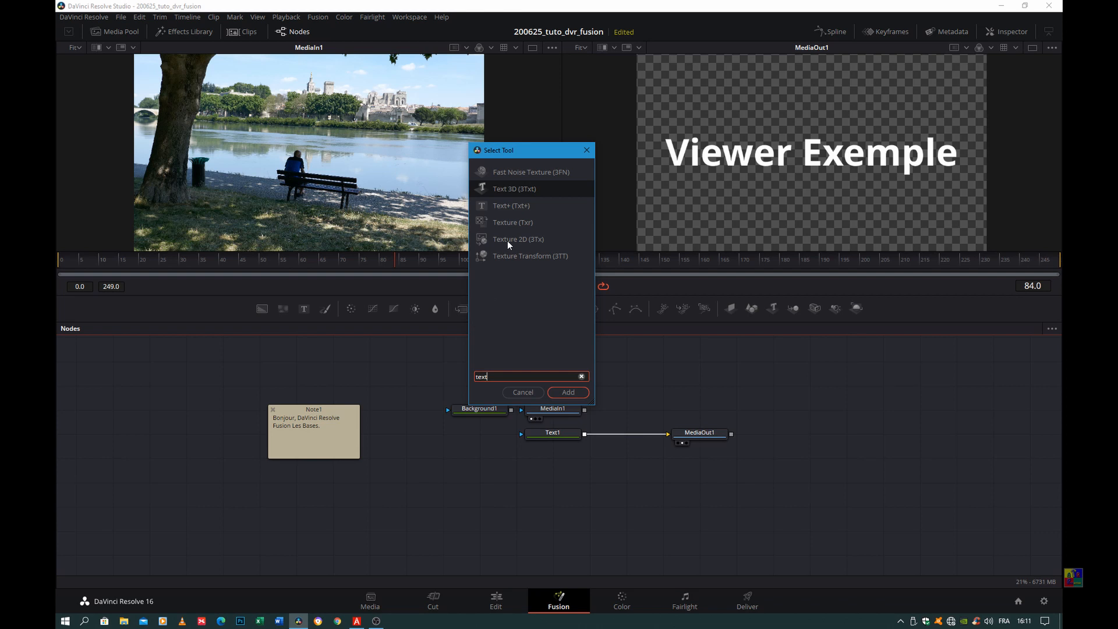
pyautogui.click(511, 207)
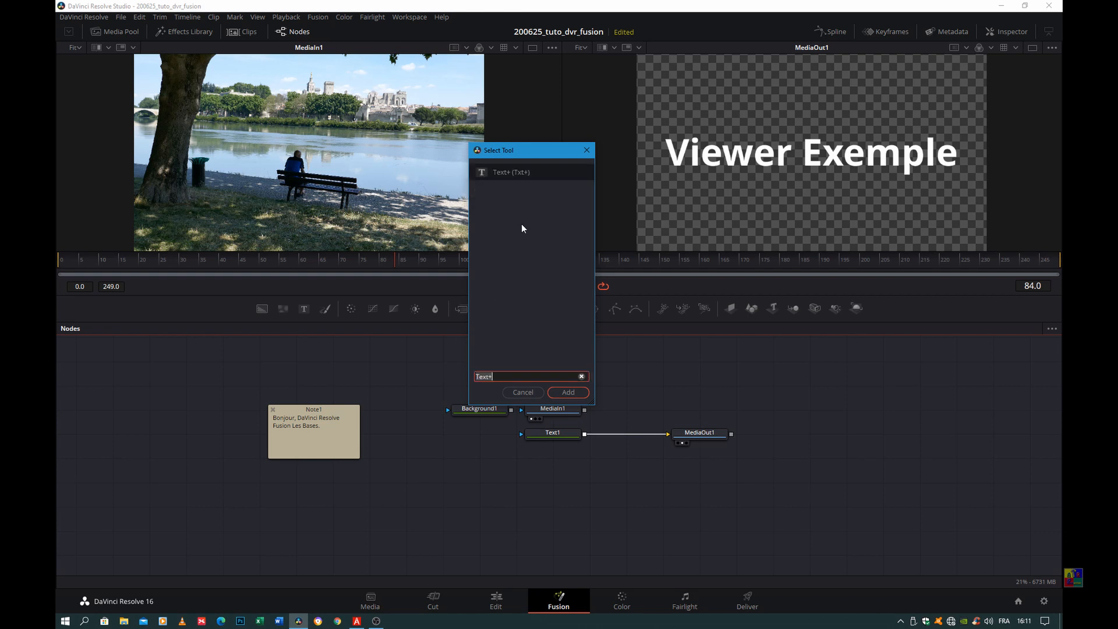
pyautogui.click(566, 394)
pyautogui.moveTo(472, 410); pyautogui.dragTo(437, 389)
pyautogui.moveTo(492, 480); pyautogui.dragTo(420, 473)
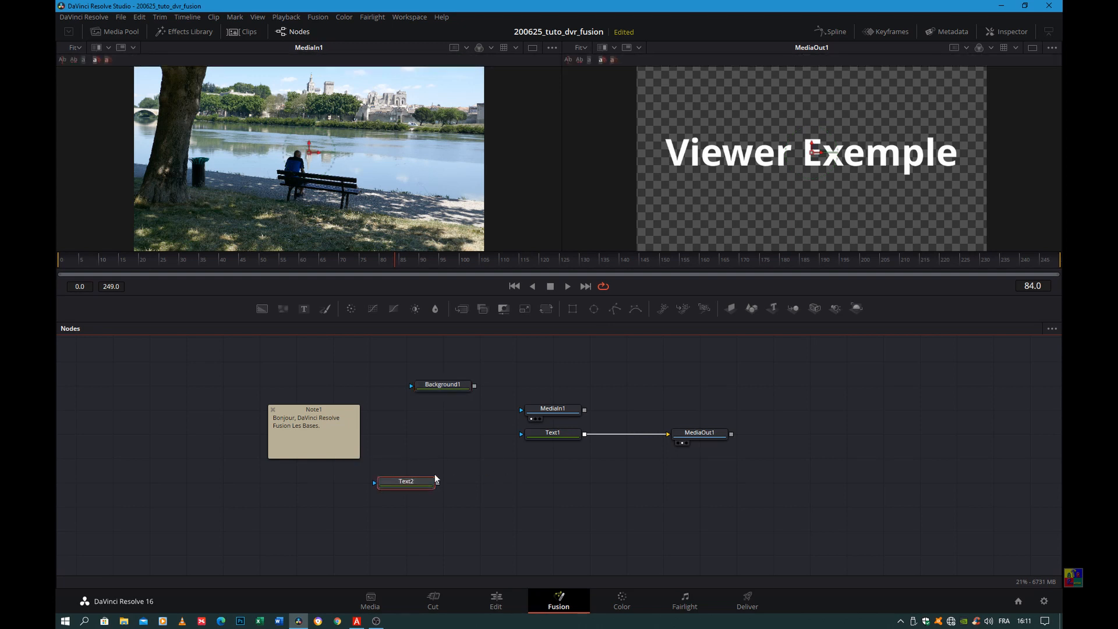
# - Search for the Merge tool and add it after Text2, then delete the Merge, Text2 and Background1 nodes
pyautogui.hotkey('shift', 'space')
pyautogui.write('mer')
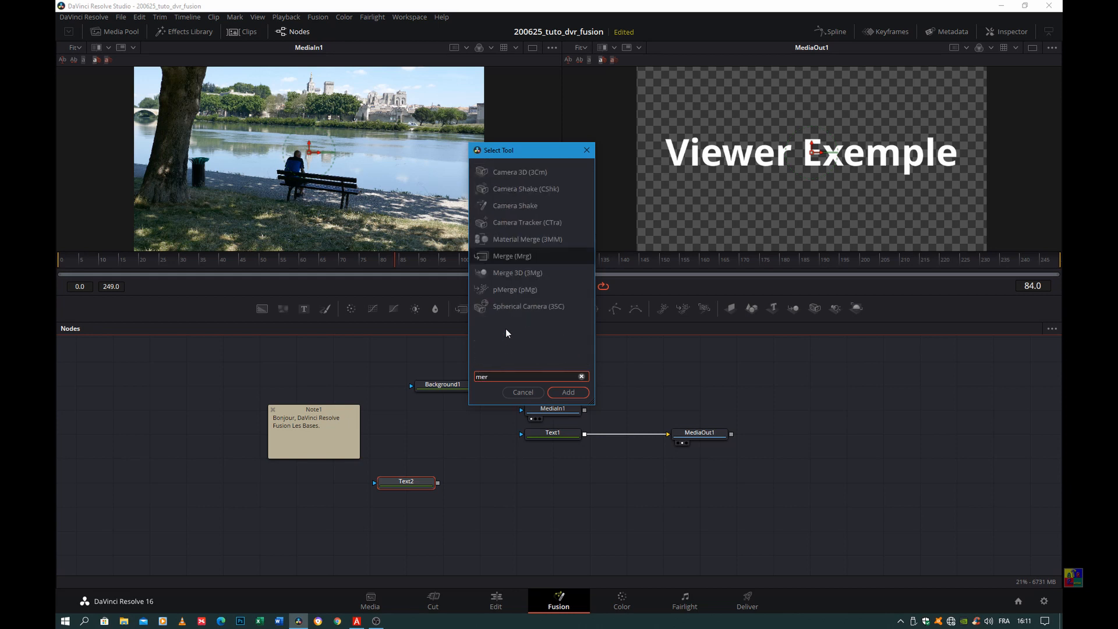
pyautogui.write('ge')
pyautogui.click(562, 392)
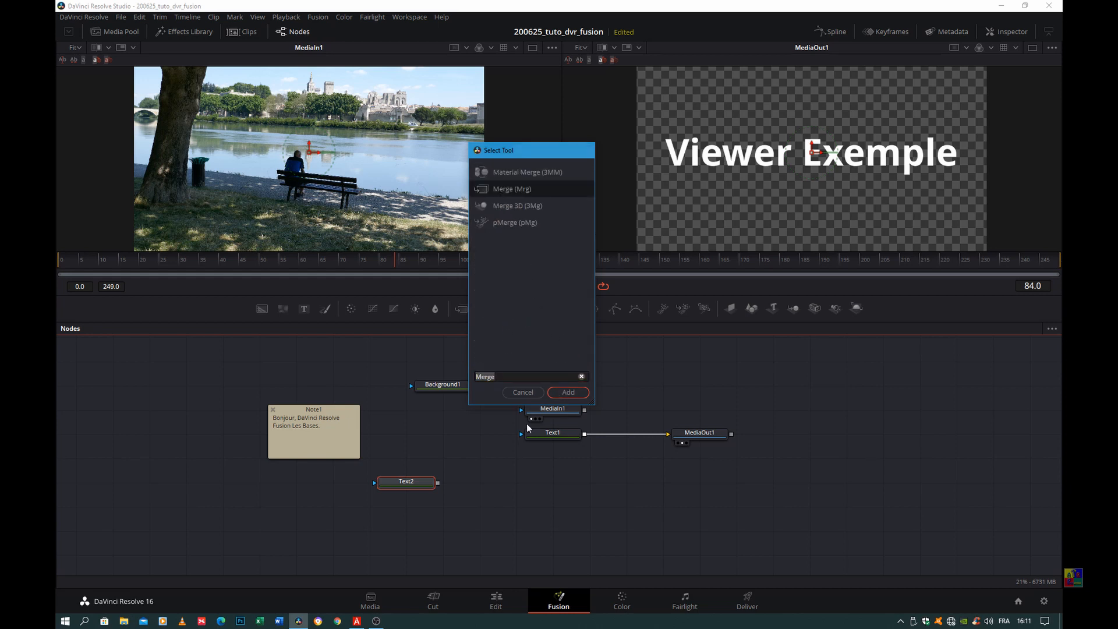
pyautogui.moveTo(556, 483); pyautogui.dragTo(391, 496)
pyautogui.moveTo(397, 350); pyautogui.dragTo(472, 520)
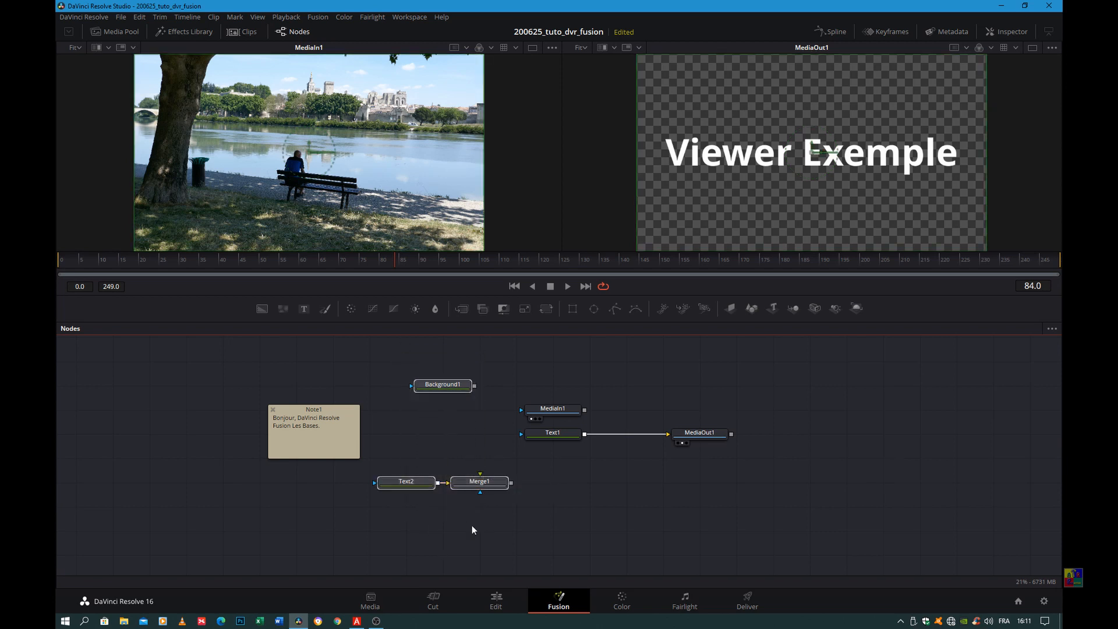
pyautogui.press('Delete')
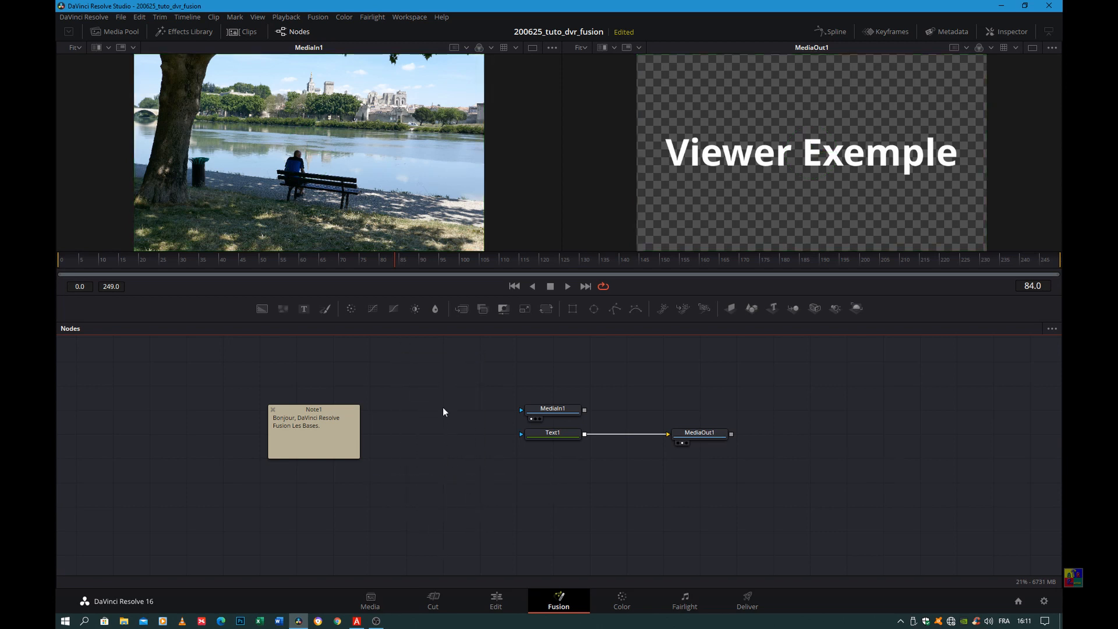
# - Browse the tool categories that can be added to the node area, including Blur, Particles and ResolveFX, without adding a node
pyautogui.rightClick(430, 382)
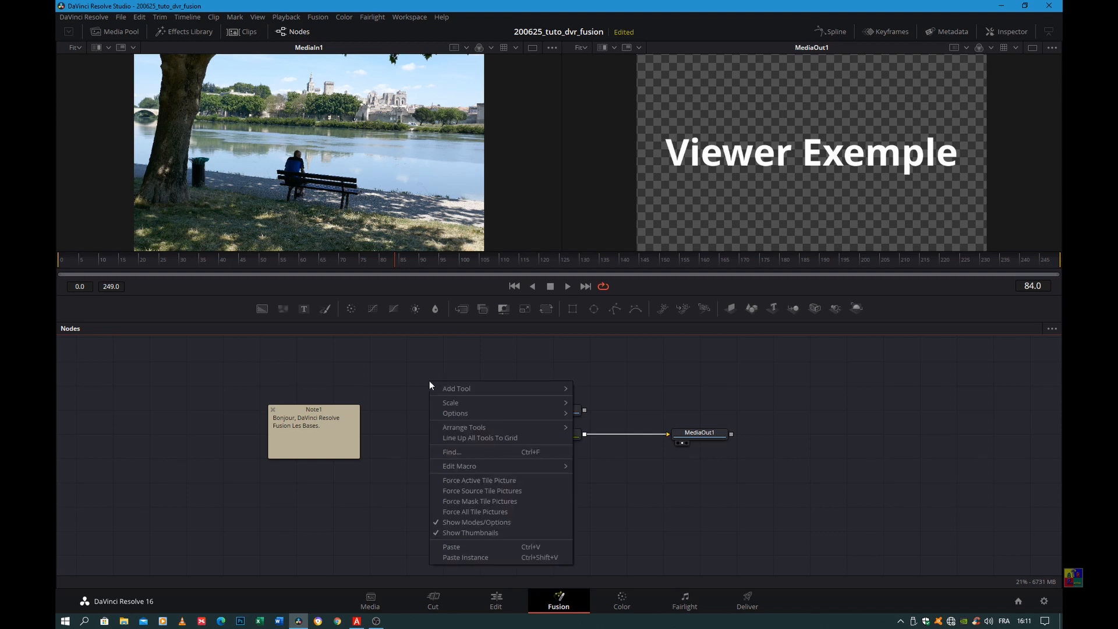
pyautogui.moveTo(460, 388)
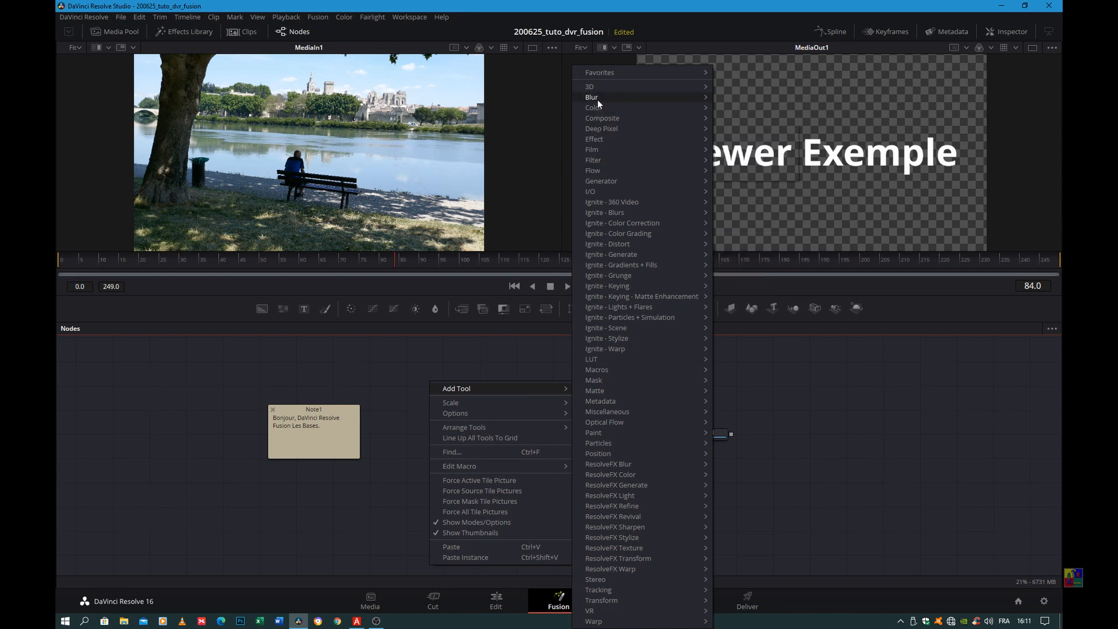
pyautogui.moveTo(598, 97)
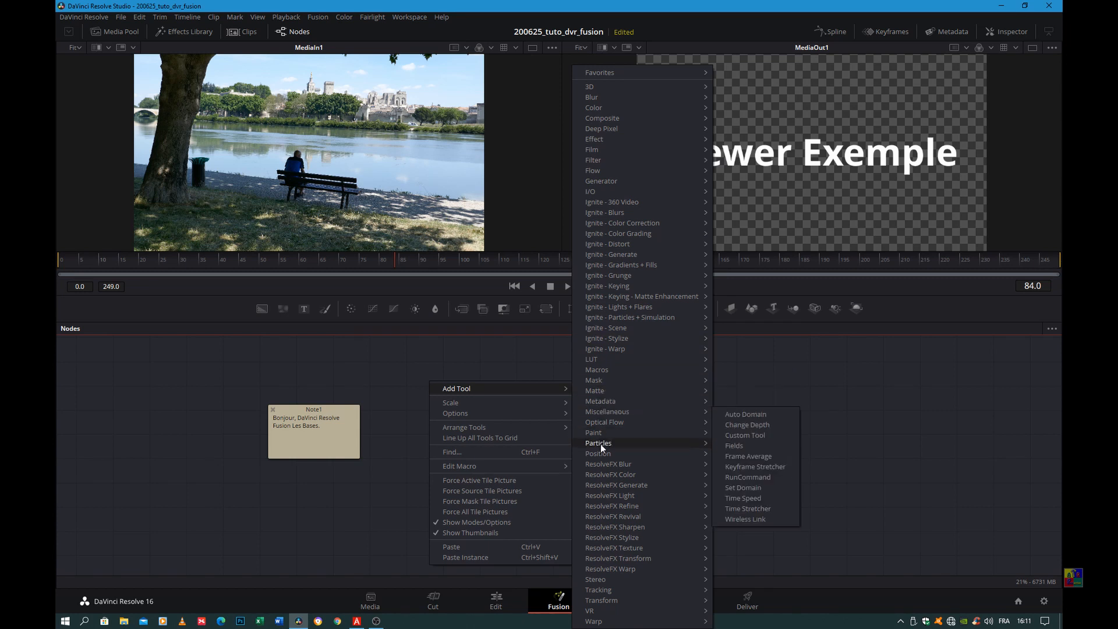
pyautogui.moveTo(603, 506)
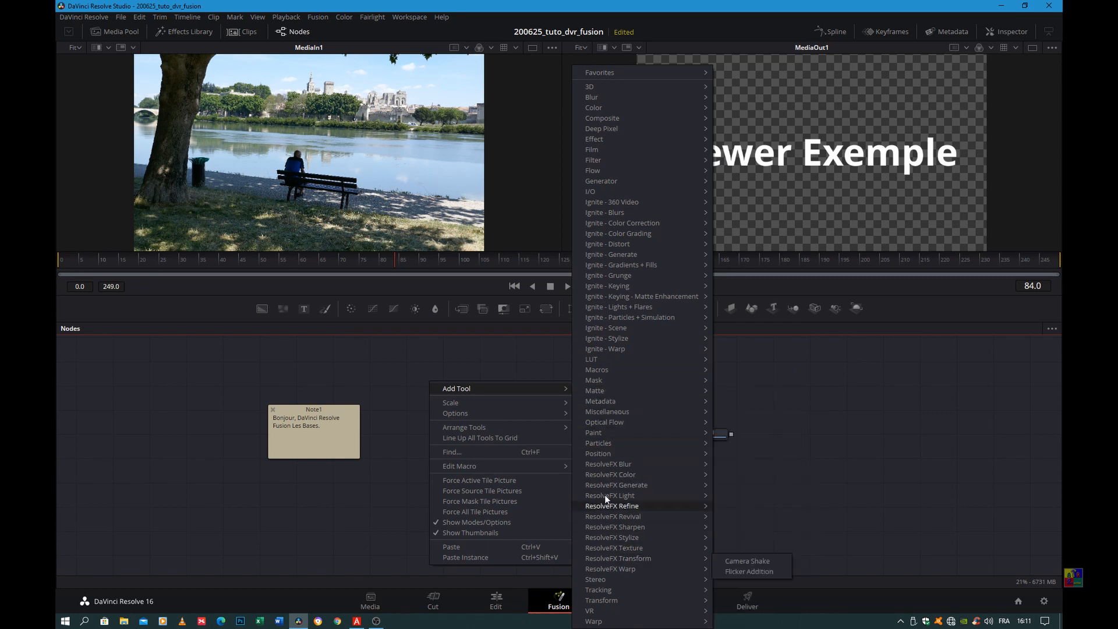
pyautogui.moveTo(611, 137)
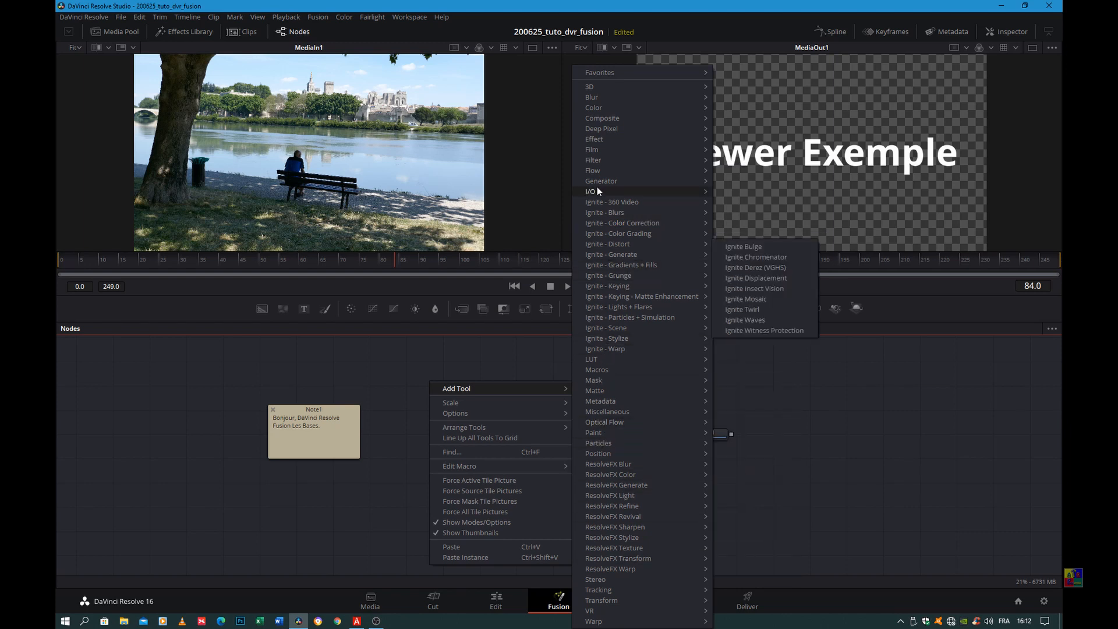
pyautogui.click(389, 354)
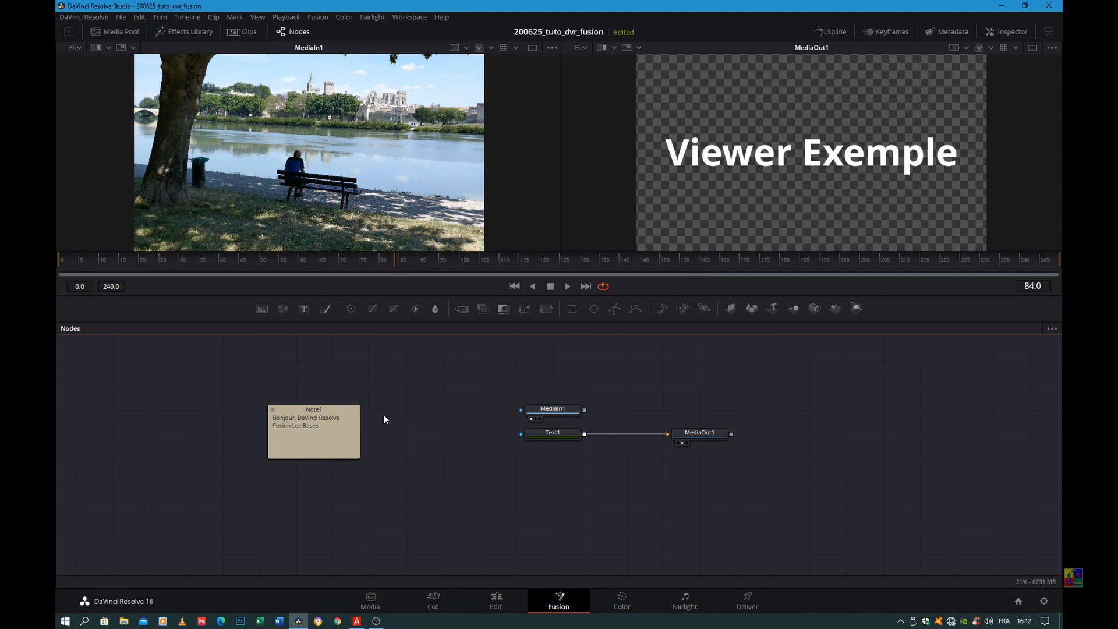
# - Open the effects library and show its Composite tools
pyautogui.click(186, 30)
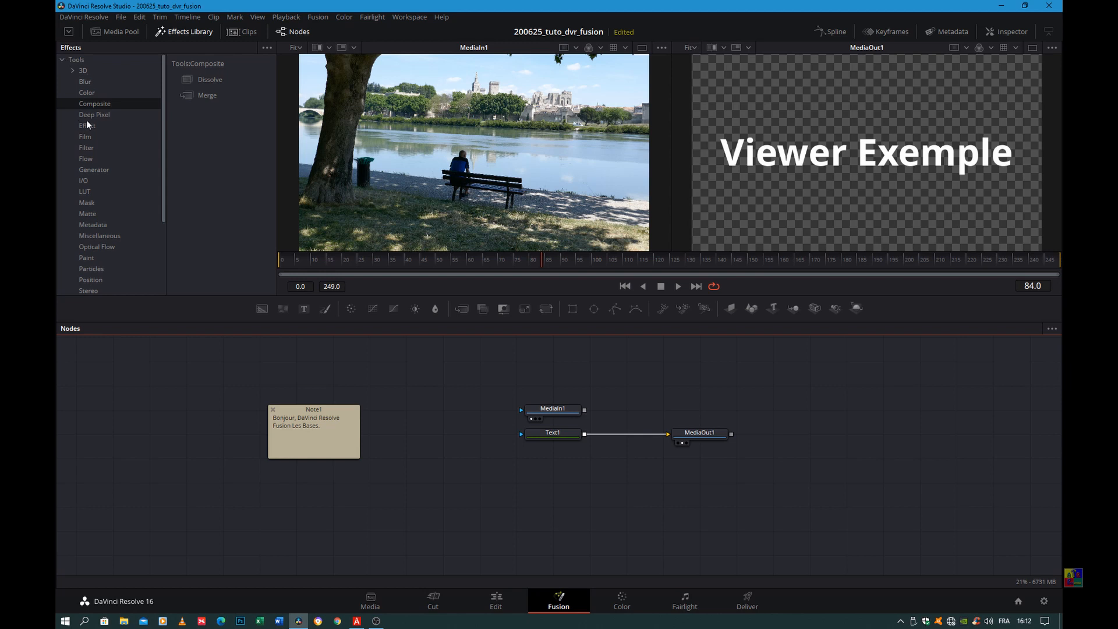
pyautogui.click(93, 115)
pyautogui.click(85, 104)
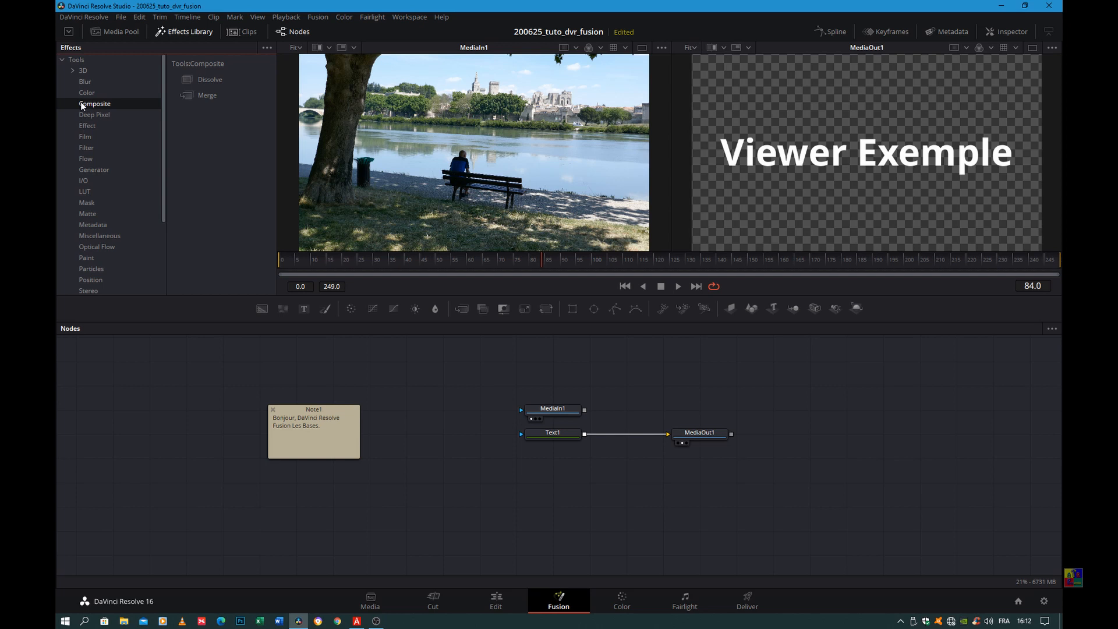
# - Add a Merge node from the effects library in the empty space above the note, then delete it
pyautogui.click(398, 390)
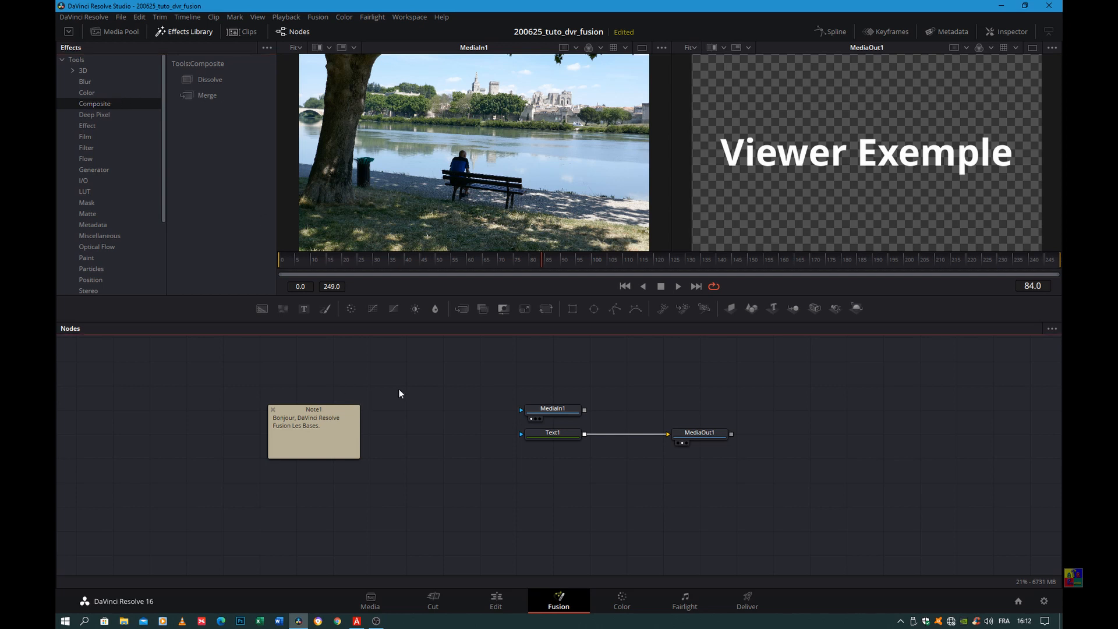
pyautogui.doubleClick(205, 94)
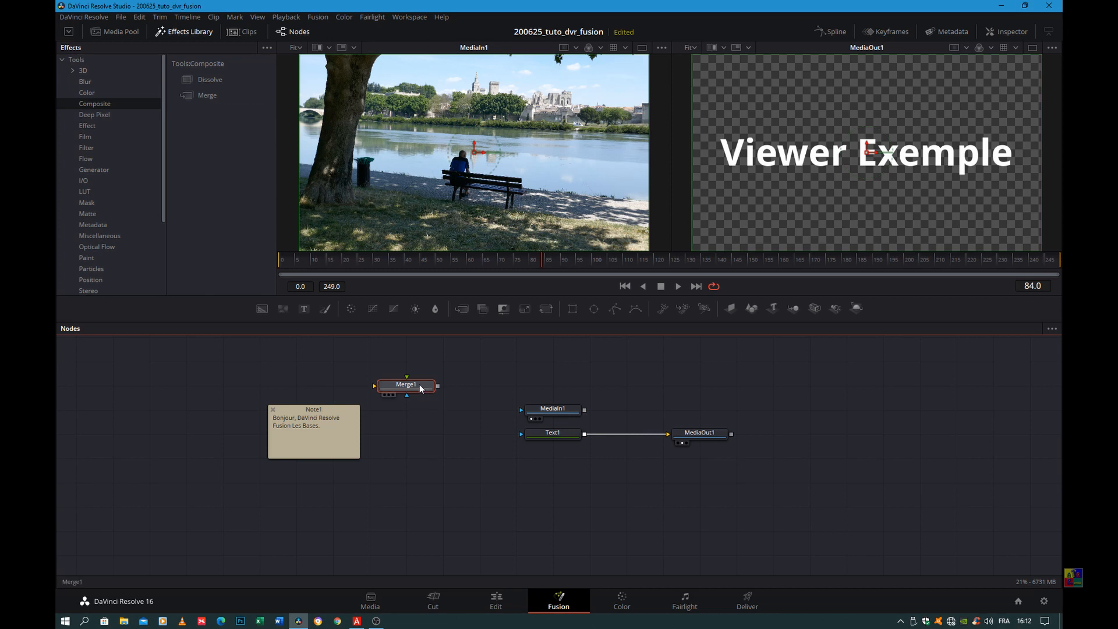
pyautogui.press('Delete')
# - Add a Merge node from the effects library directly after the MediaIn1 node
pyautogui.click(540, 407)
pyautogui.doubleClick(204, 94)
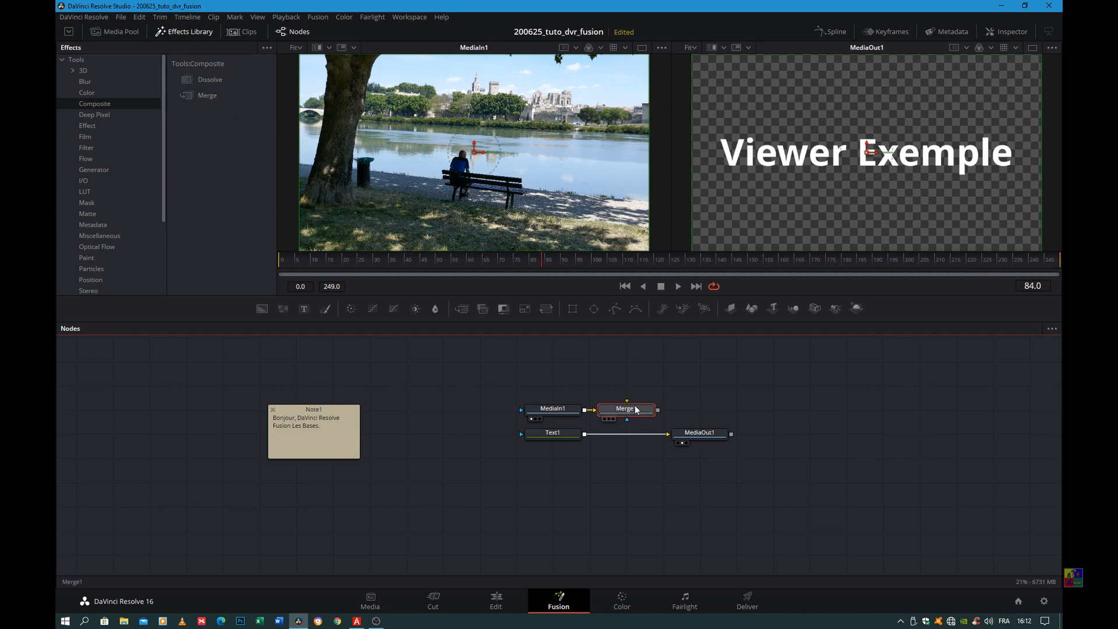
# - Delete the Merge node that follows MediaIn1 and clear the node selection
pyautogui.press('Delete')
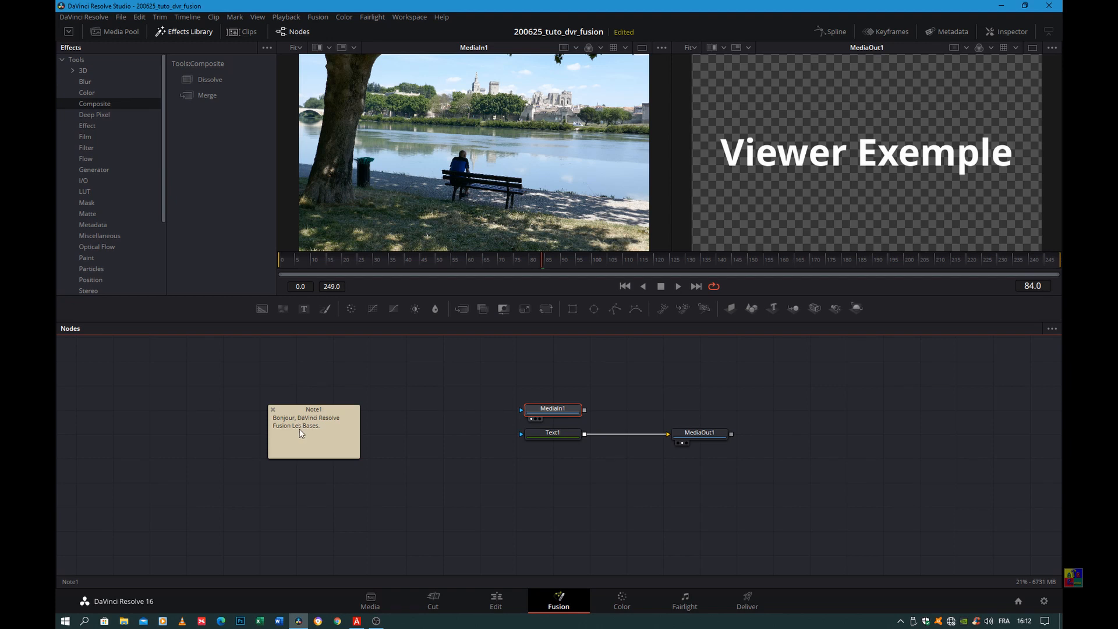
pyautogui.click(438, 427)
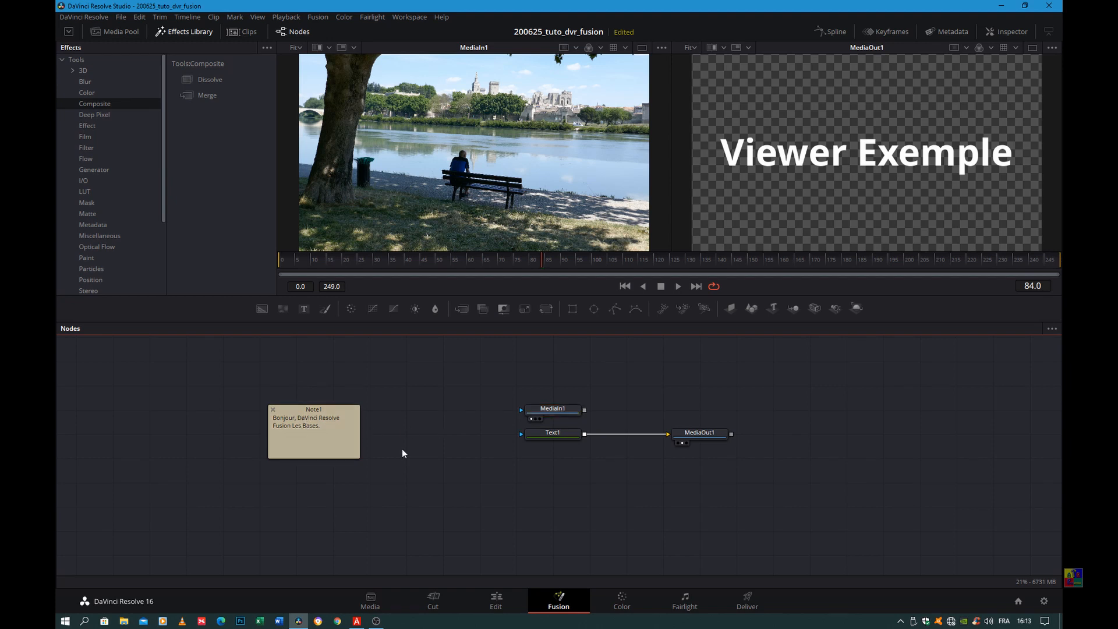
# - Add a Sticky Note through the tool search in the empty space beside the existing note and write "Bonjour," in it
pyautogui.hotkey('shift', 'space')
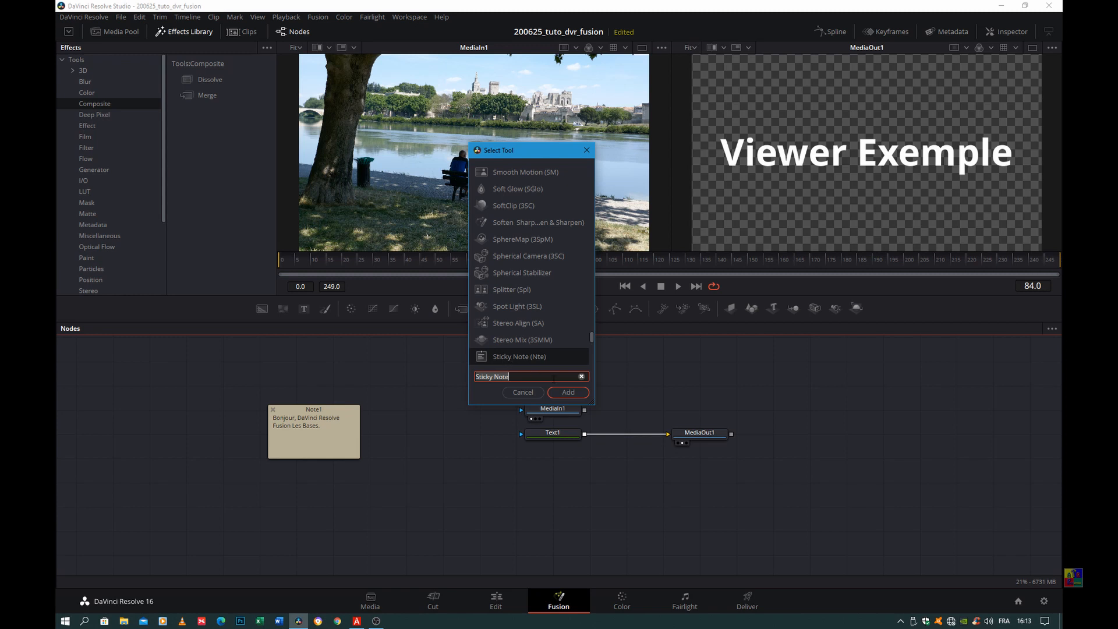
pyautogui.click(567, 391)
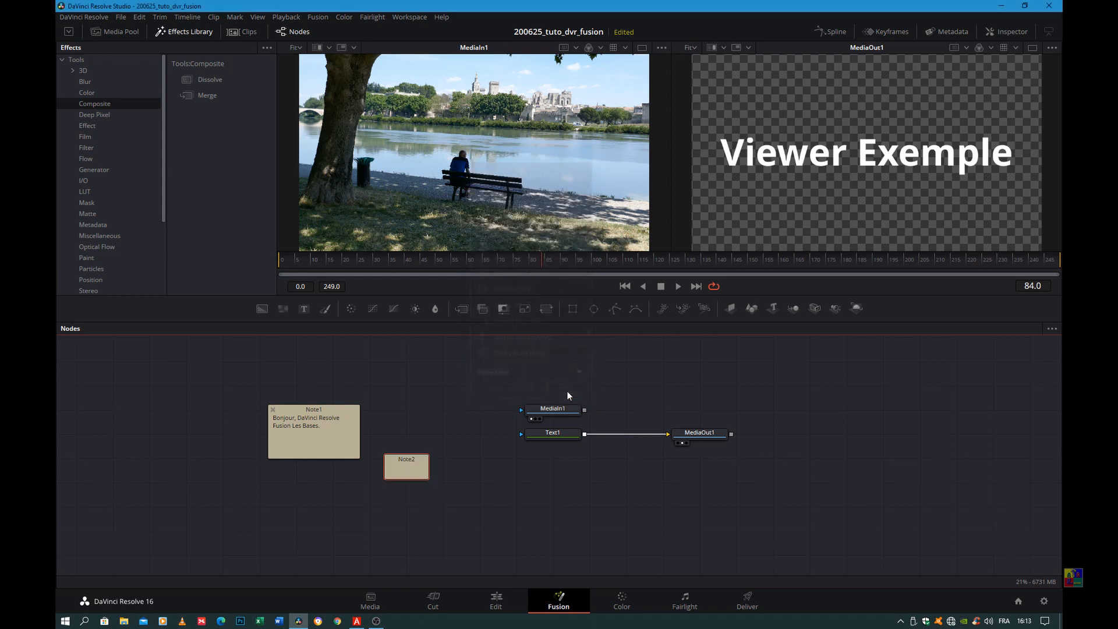
pyautogui.doubleClick(400, 463)
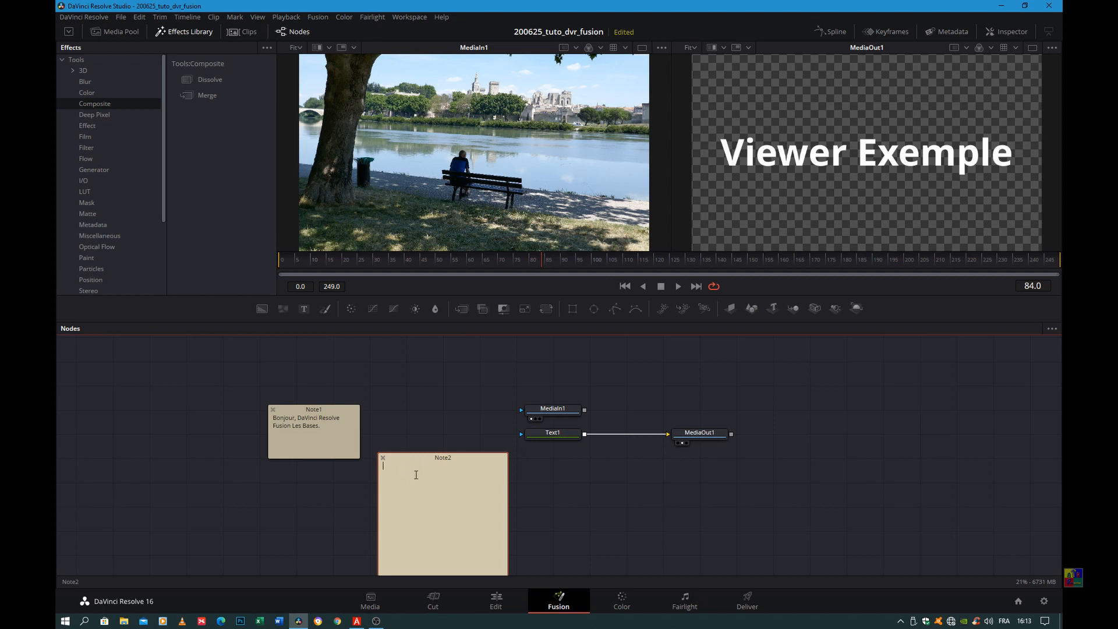
pyautogui.write('Bonjour,')
# - Resize the second sticky note and place it as a frame behind the MediaIn1 and Text1 nodes
pyautogui.scroll(-2, 418, 493)
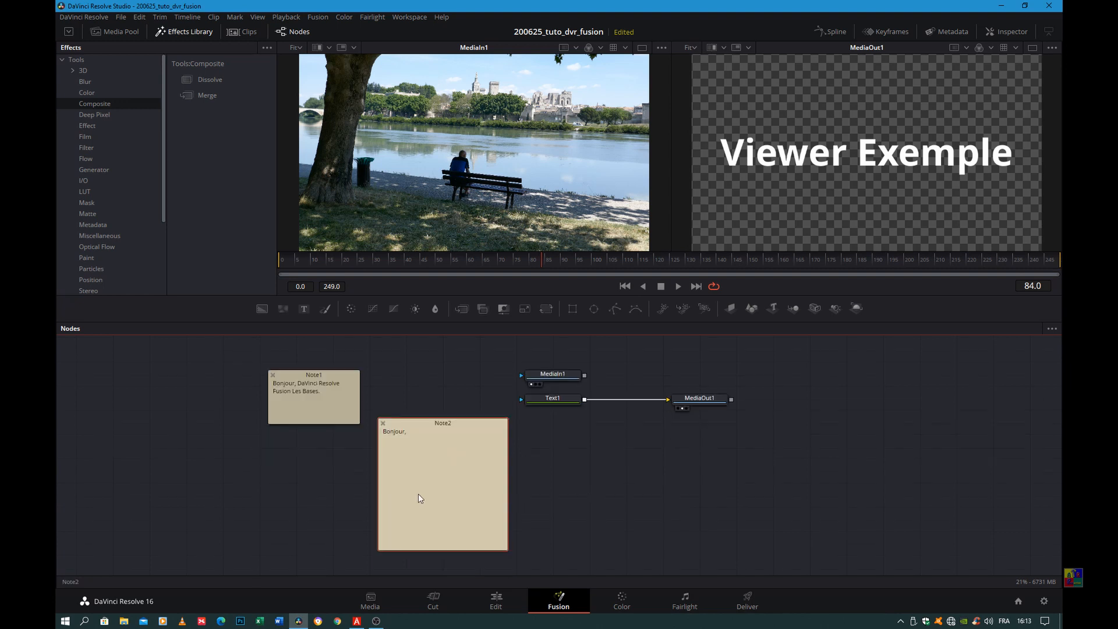
pyautogui.moveTo(405, 548); pyautogui.dragTo(514, 445)
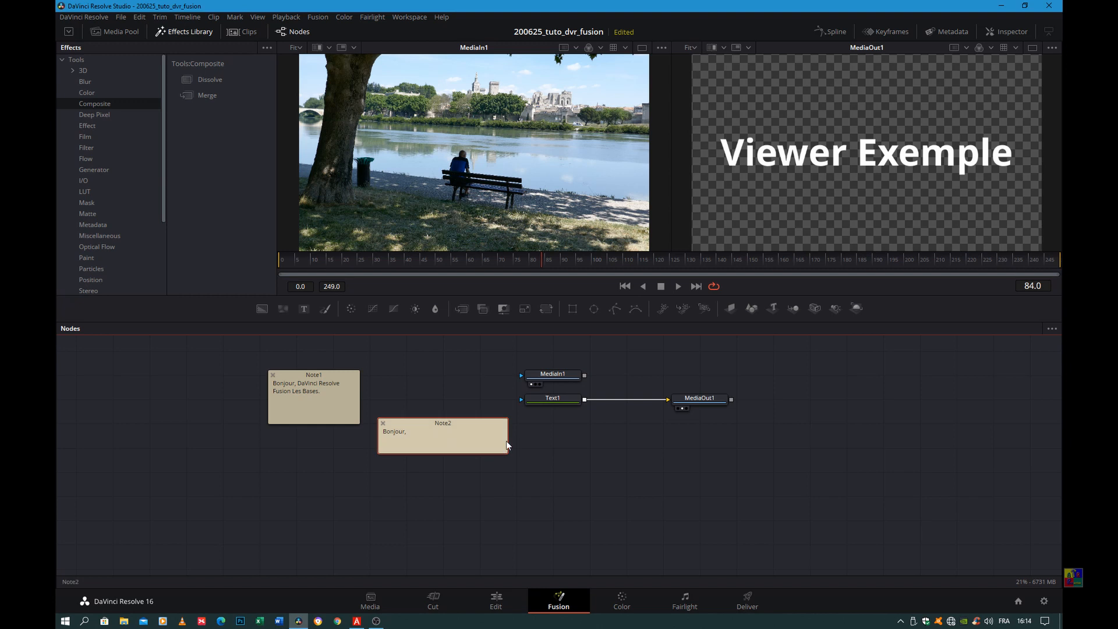
pyautogui.moveTo(506, 438); pyautogui.dragTo(592, 357)
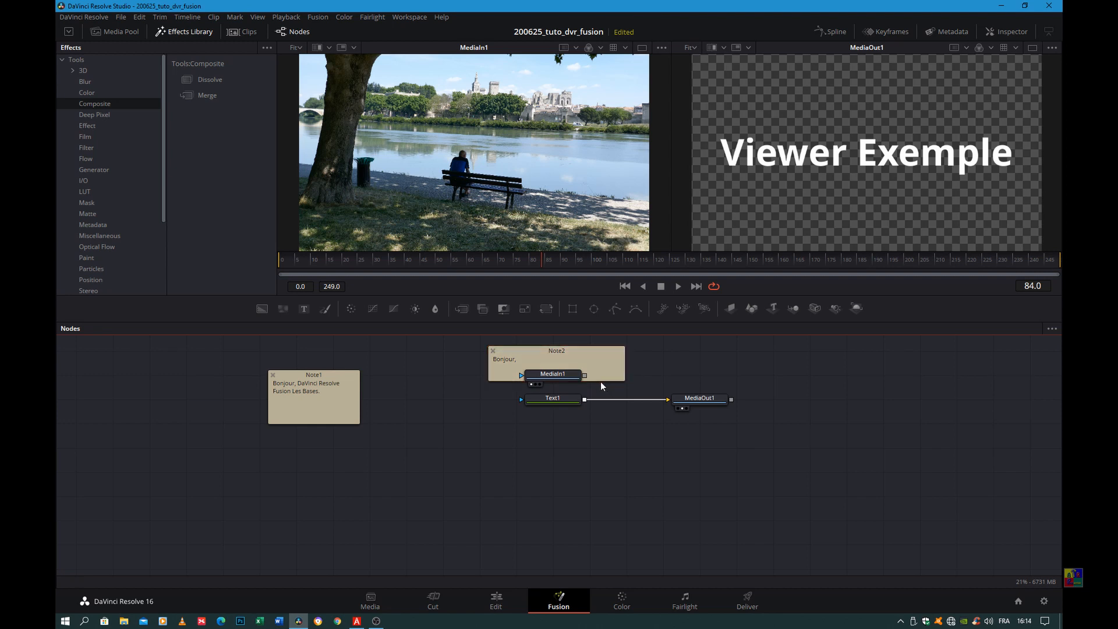
pyautogui.moveTo(599, 380); pyautogui.dragTo(599, 435)
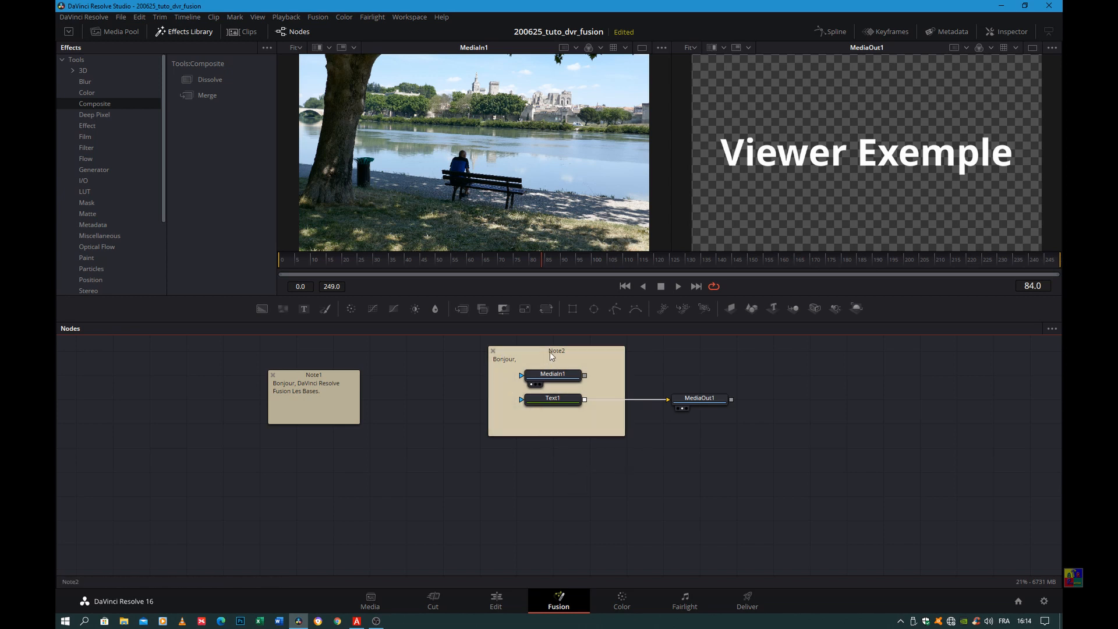
# - Move the second sticky note away from the nodes and delete it
pyautogui.moveTo(585, 347); pyautogui.dragTo(207, 395)
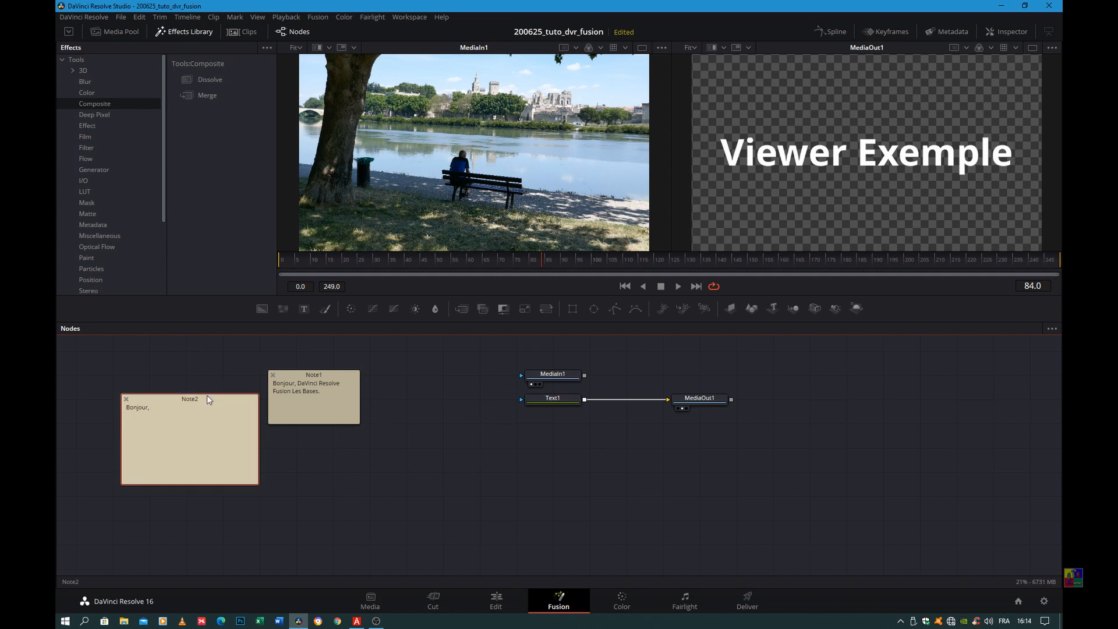
pyautogui.press('Delete')
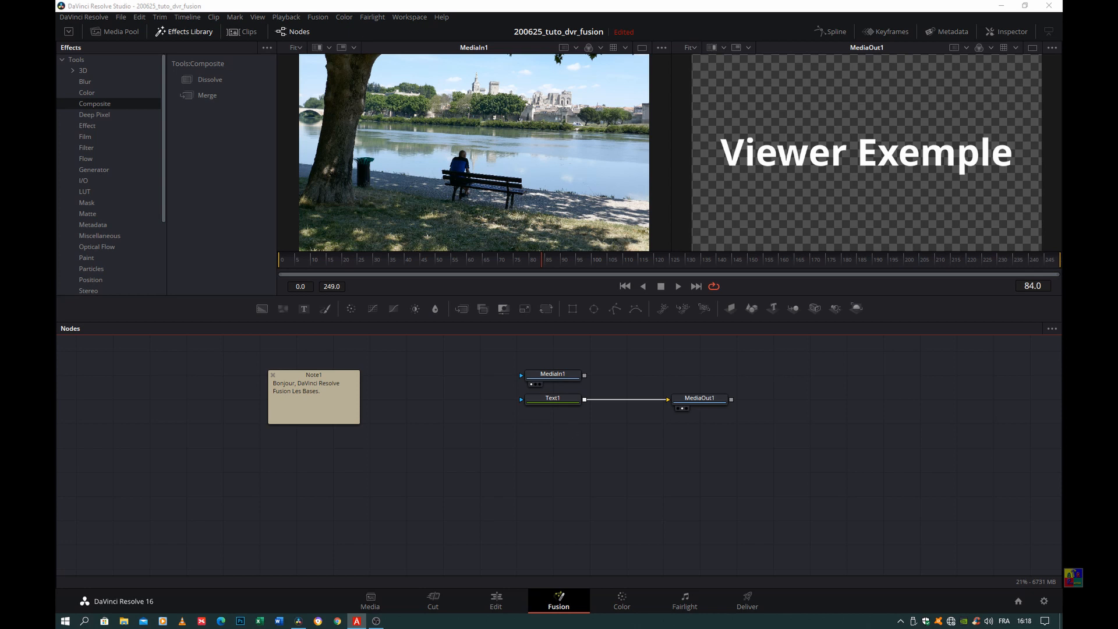
# - Switch to PDF Architect and expand the bookmarks for the Fusion node definitions sorted by family
pyautogui.moveTo(1062, 66); pyautogui.dragTo(386, 22)
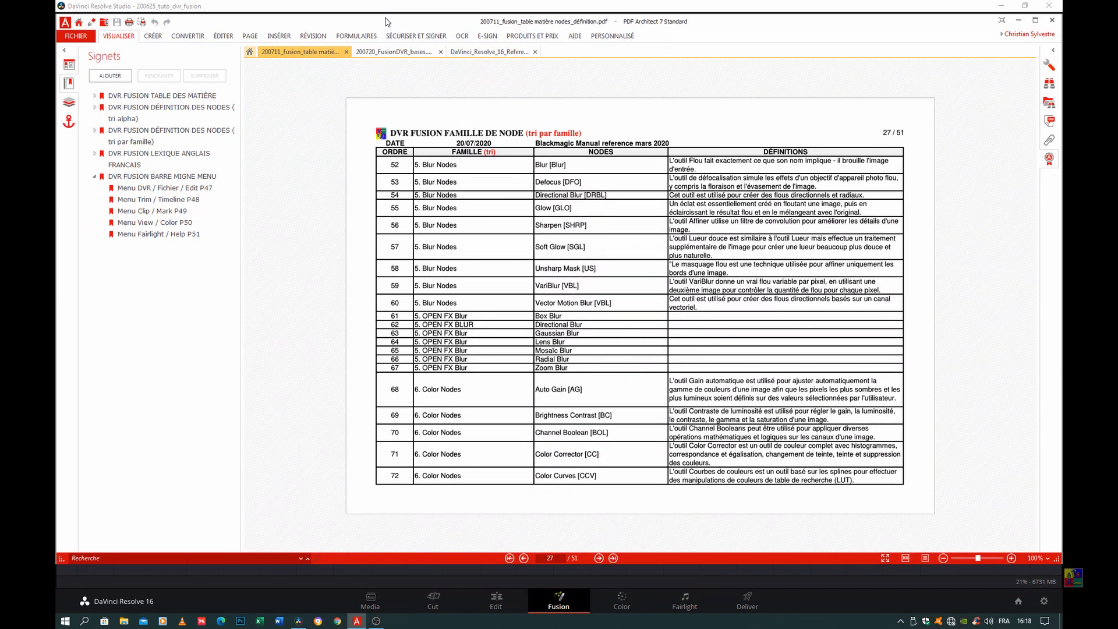
pyautogui.click(94, 129)
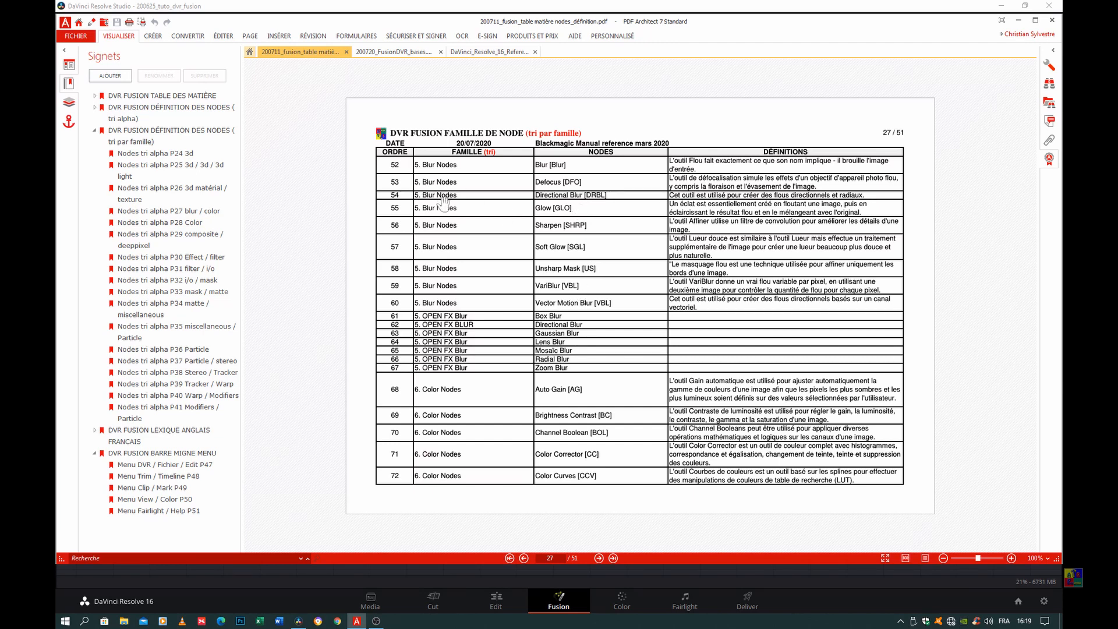
# - In the DaVinci Resolve 16 Reference Manual, expand Part 8 – Fusion Page Effects and read the Point Light and Spot Light node pages
pyautogui.click(480, 52)
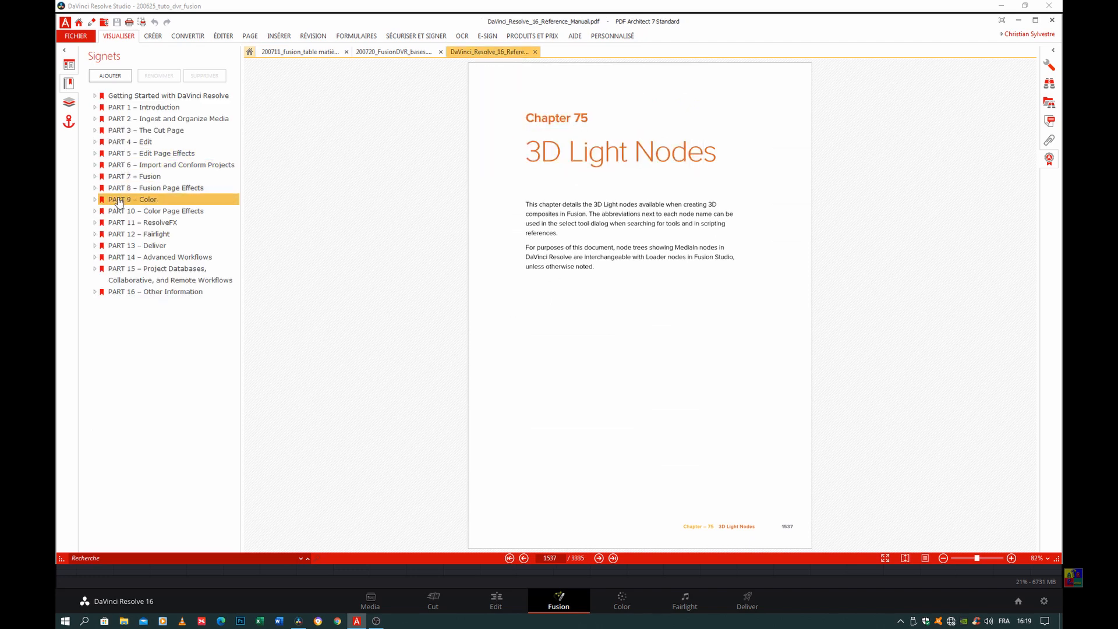
pyautogui.click(95, 188)
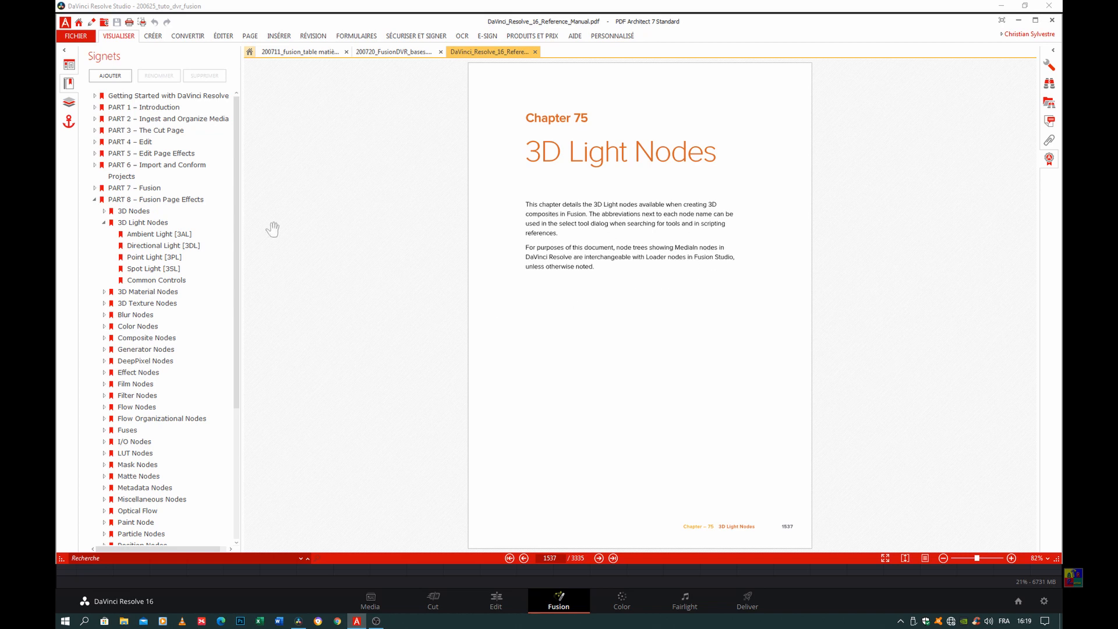
pyautogui.click(146, 257)
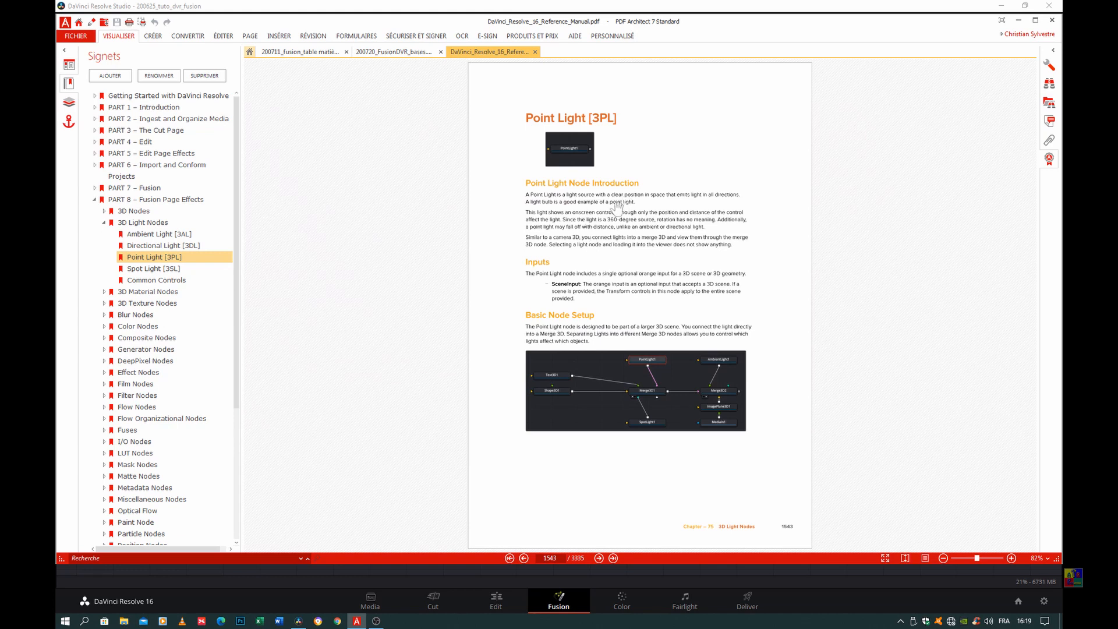
pyautogui.scroll(-3, 616, 209)
pyautogui.scroll(-2, 616, 208)
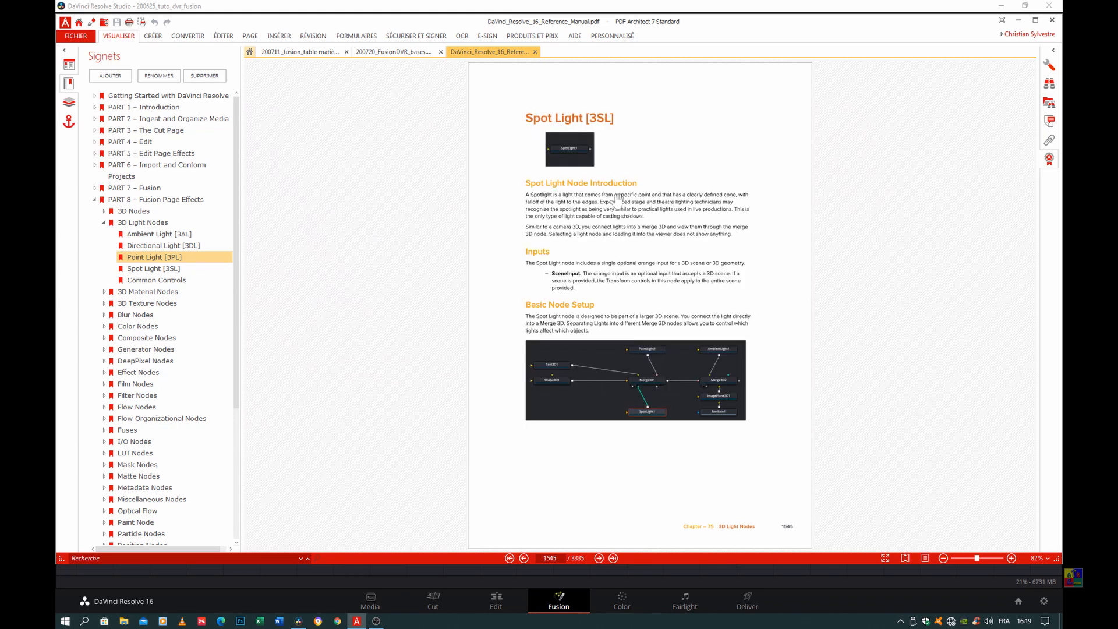
pyautogui.scroll(-4, 616, 204)
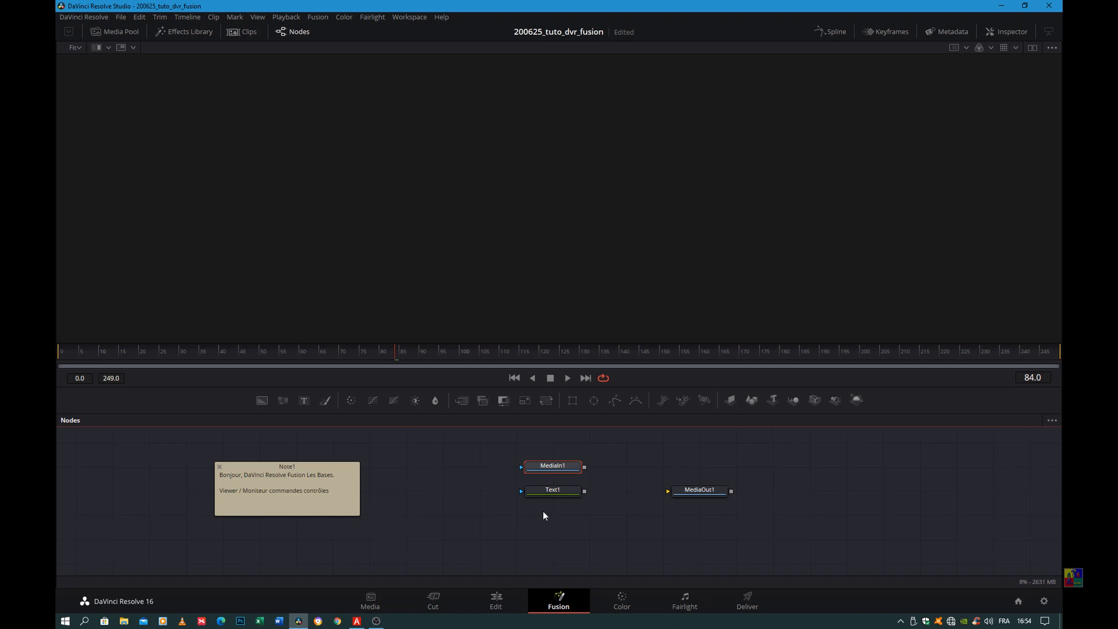
# - Back in DaVinci Resolve Fusion, enable dual viewers and display MediaIn1 in the first viewer and Text1 in the second
pyautogui.moveTo(544, 500)
pyautogui.click(1033, 48)
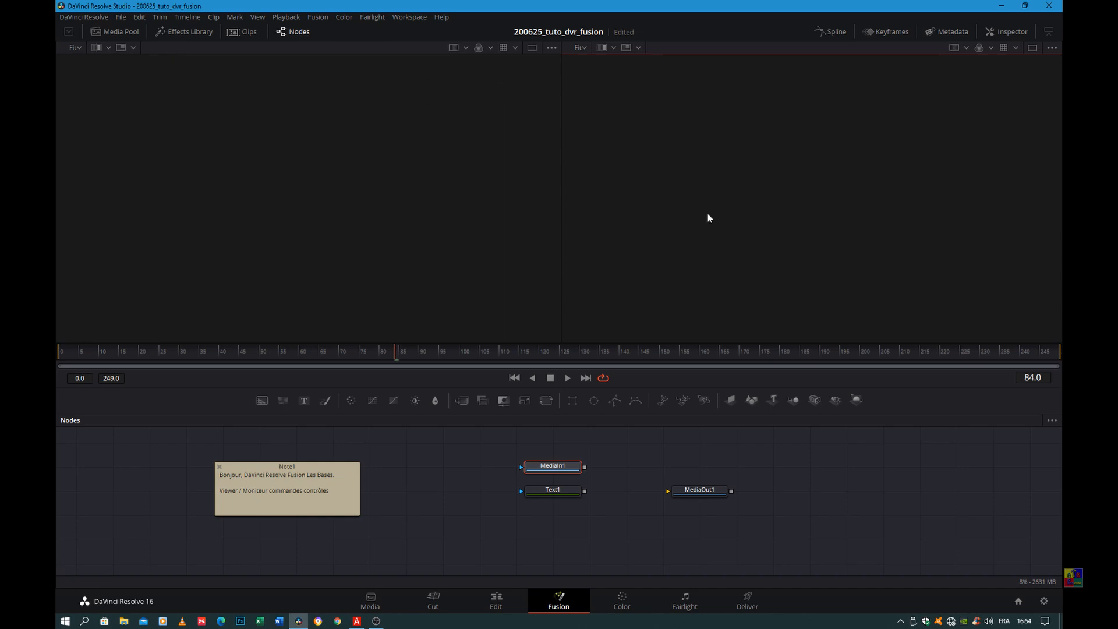
pyautogui.click(543, 465)
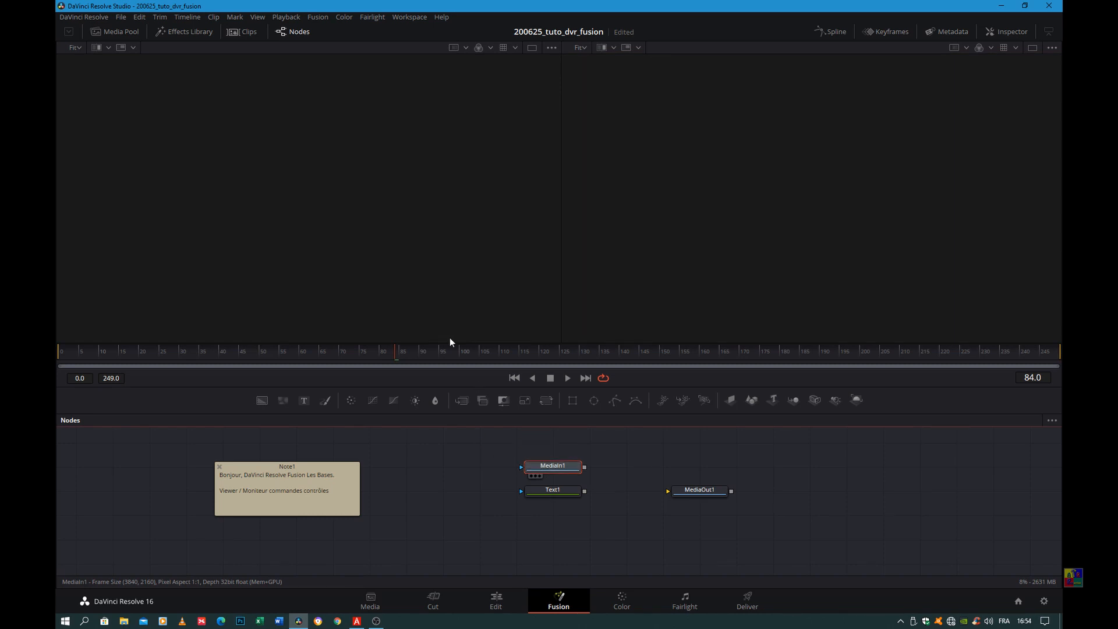
pyautogui.press('1')
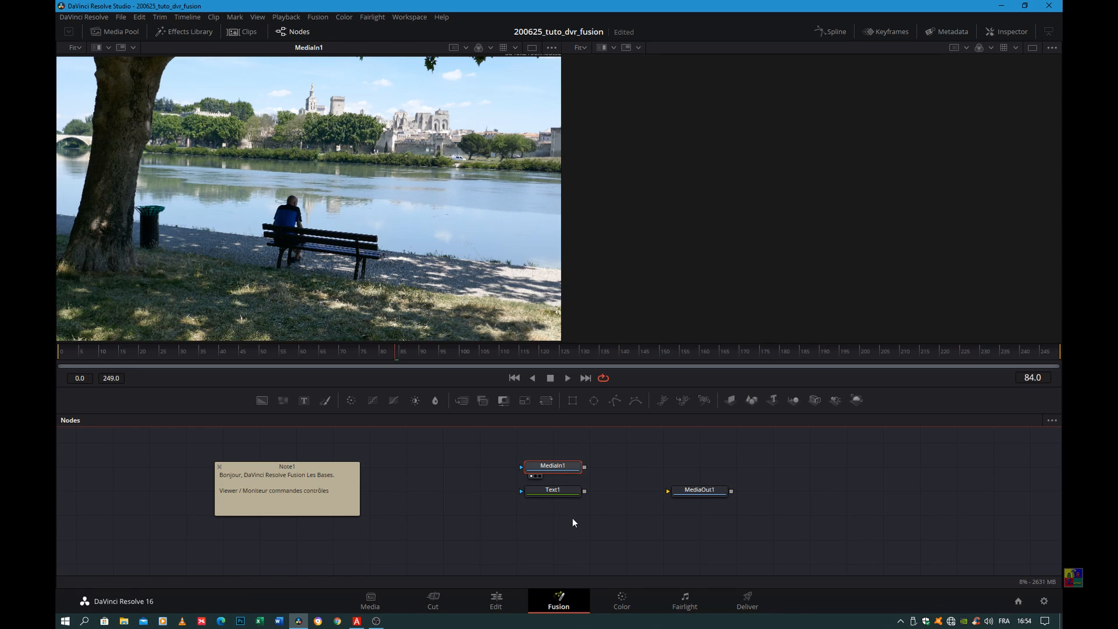
pyautogui.click(555, 490)
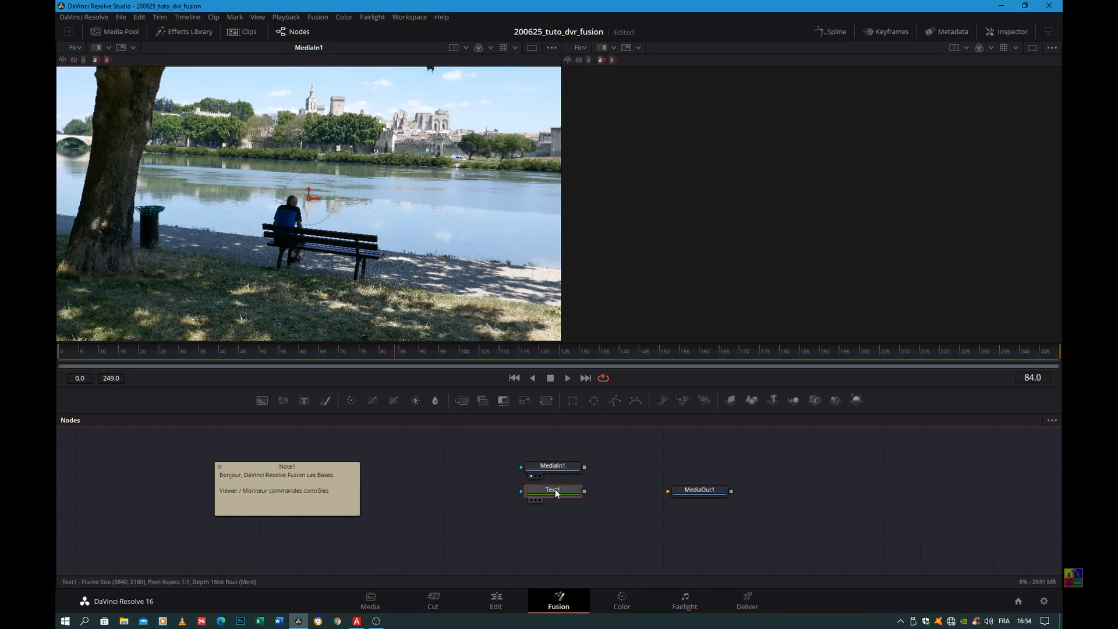
pyautogui.press('2')
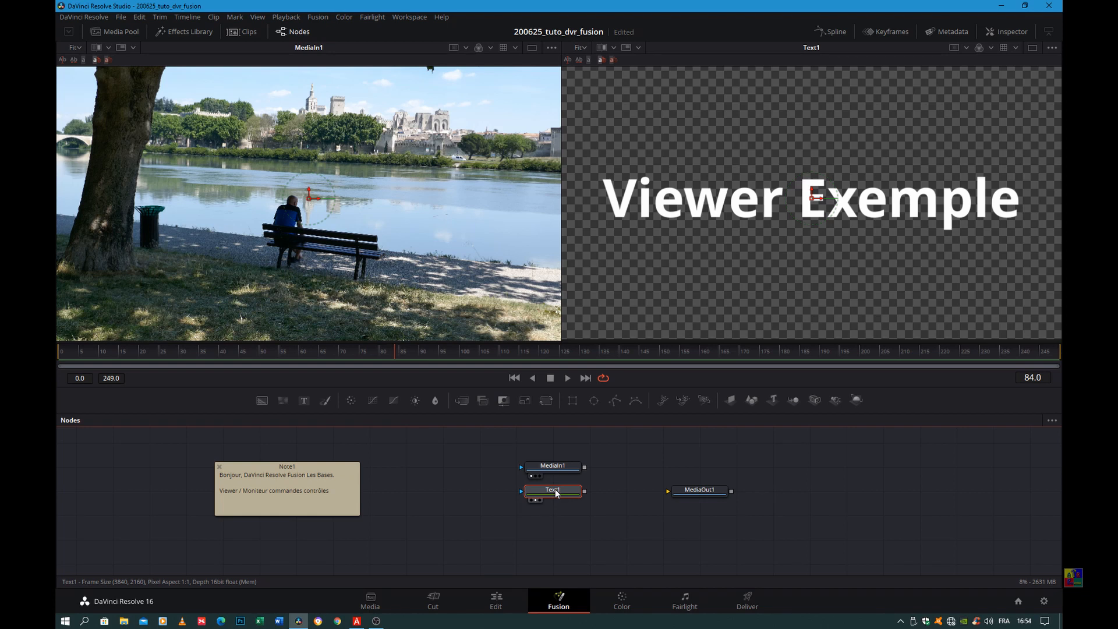
# - Clear both viewers and reload Text1 into the second and MediaIn1 into the first
pyautogui.press('2')
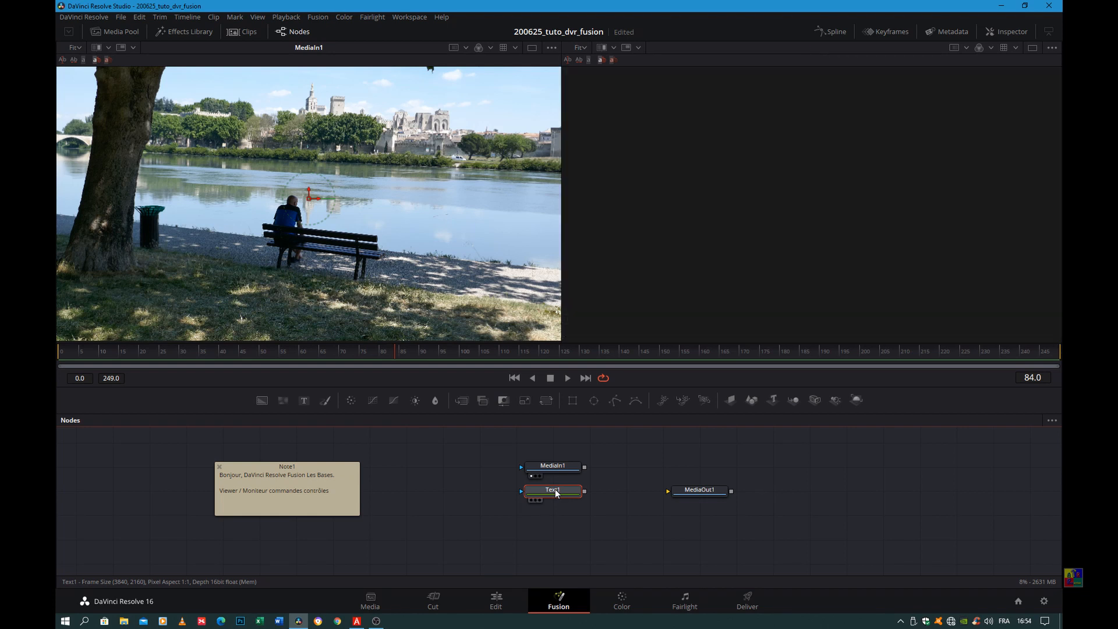
pyautogui.press('1')
pyautogui.press('1')
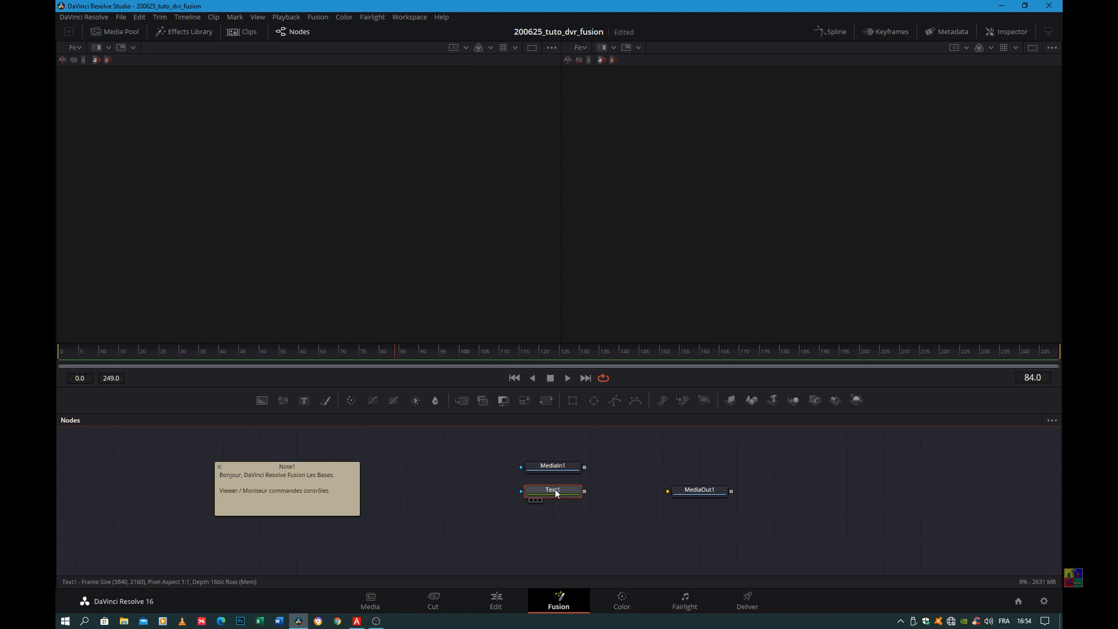
pyautogui.press('2')
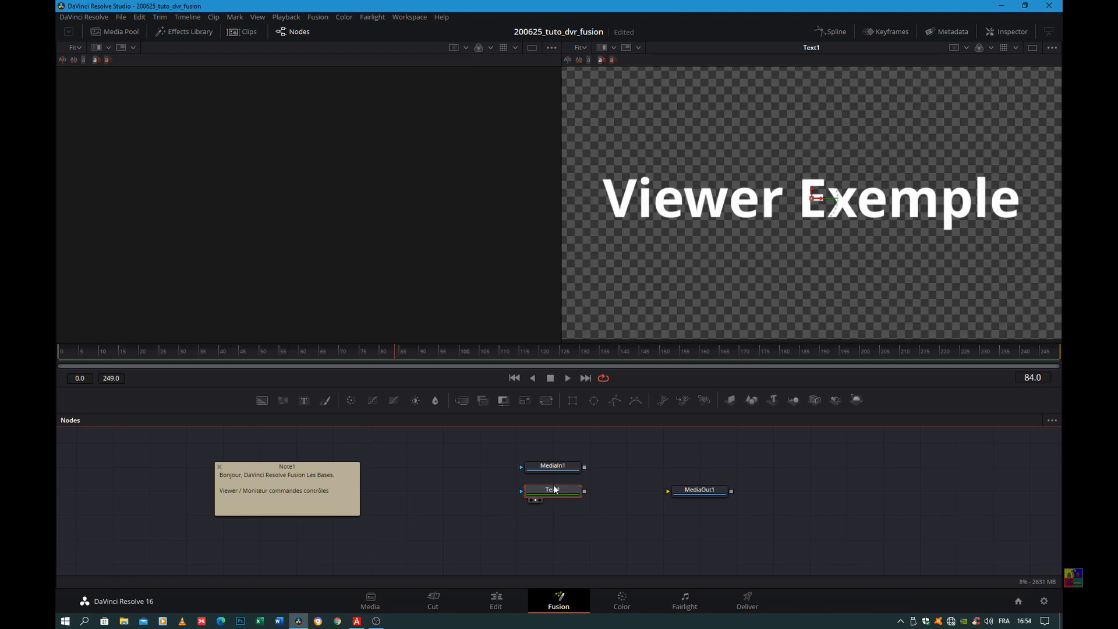
pyautogui.click(557, 469)
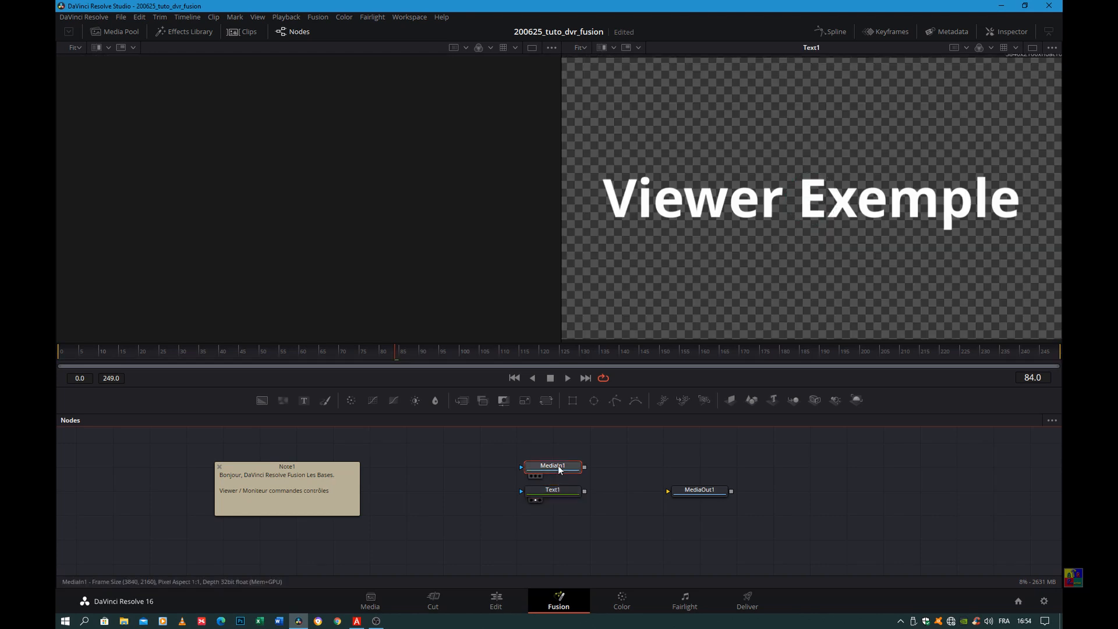
pyautogui.press('1')
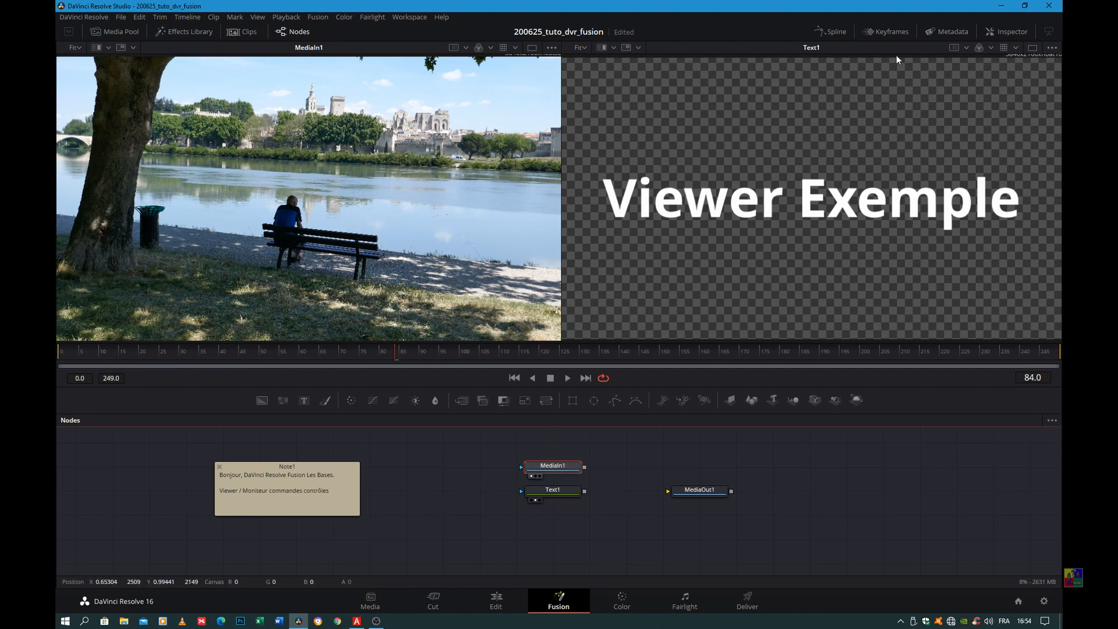
# - Return to a single viewer and display the MediaIn1 node in it
pyautogui.click(1033, 49)
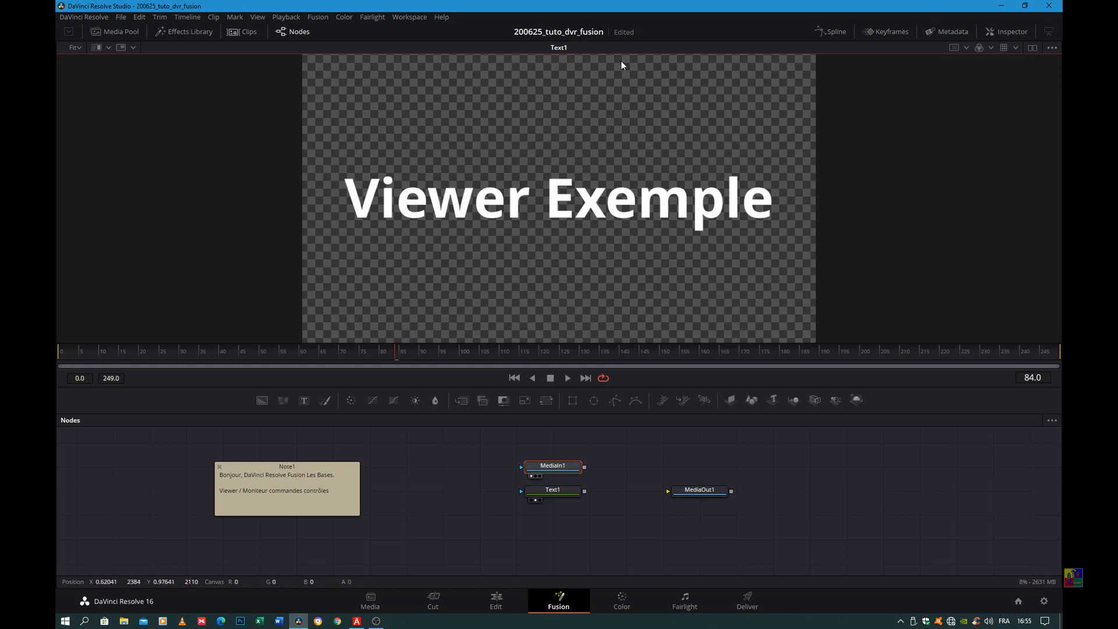
pyautogui.click(550, 493)
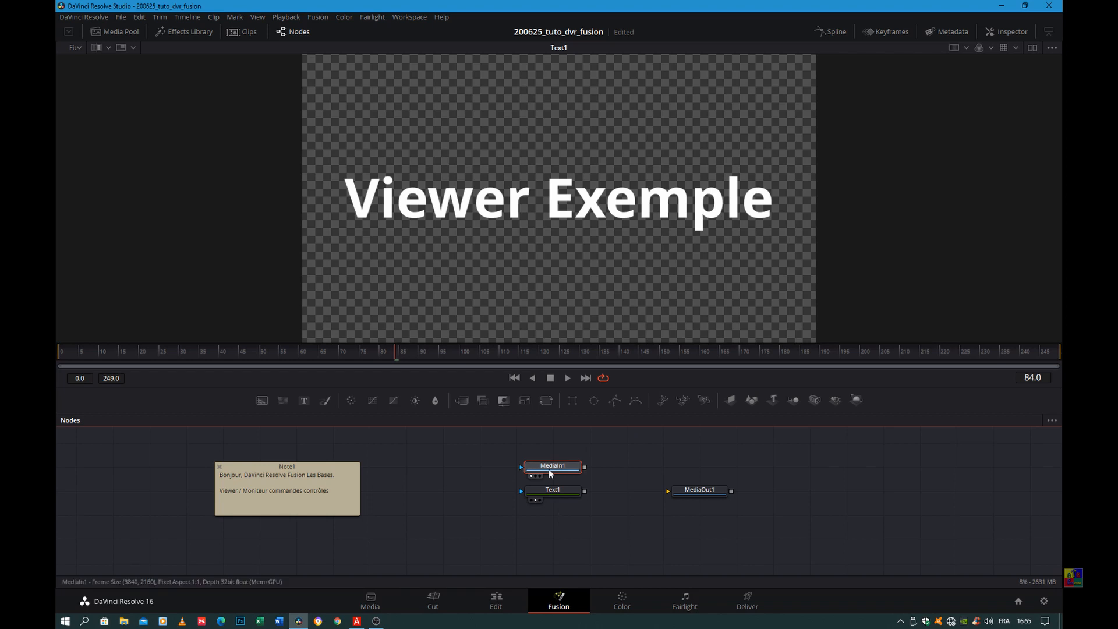
pyautogui.press('1')
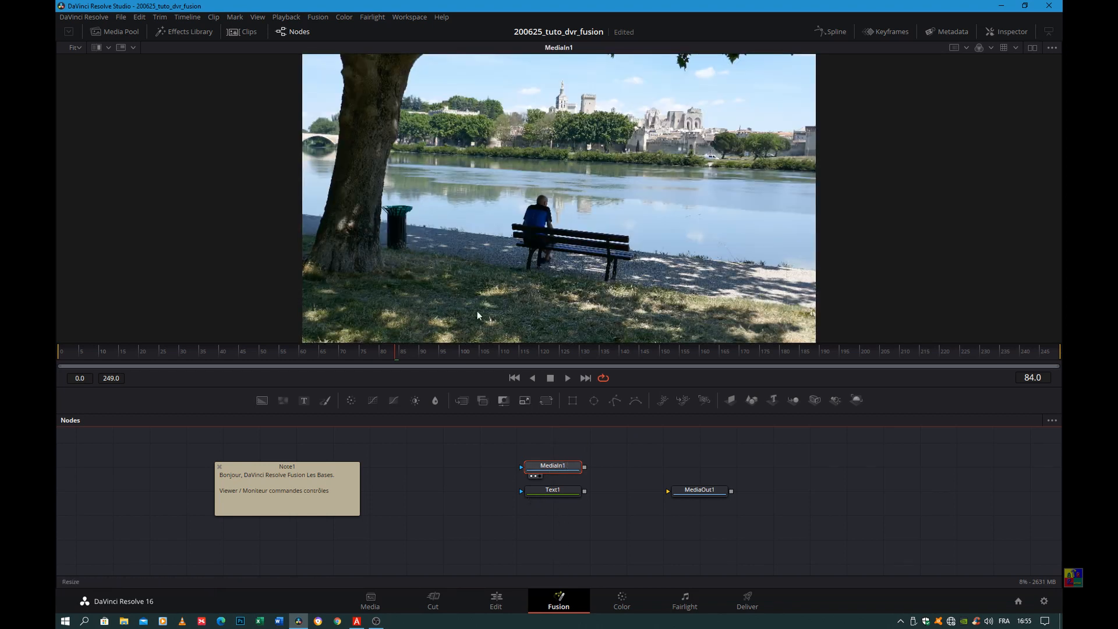
# - Toggle the single viewer from its A view to its B view and load the Text1 node into the B view
pyautogui.click(108, 47)
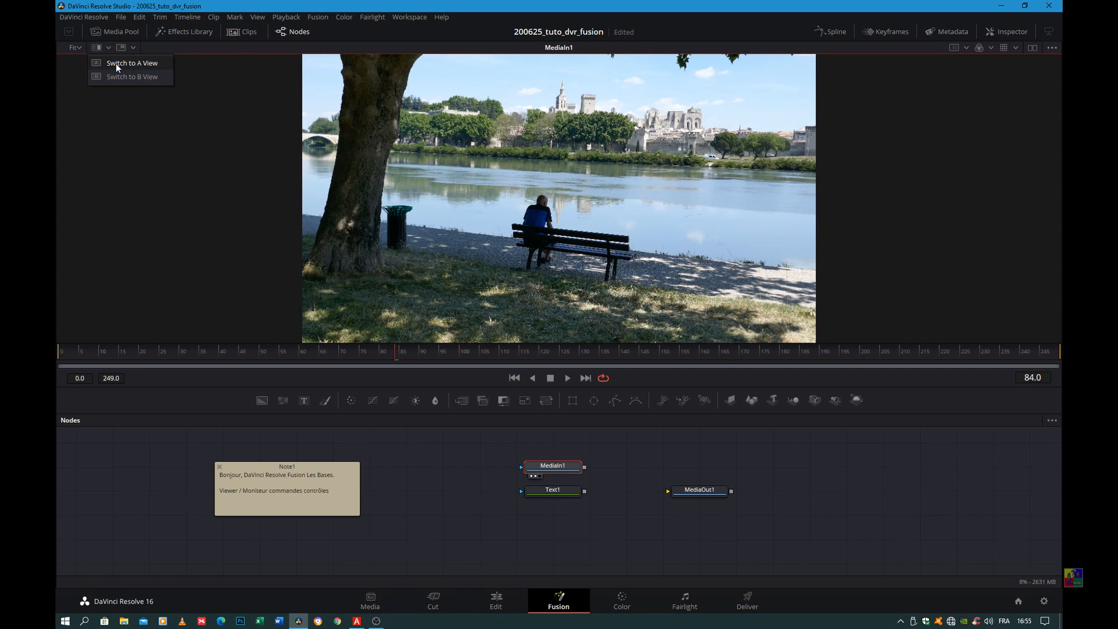
pyautogui.click(117, 64)
pyautogui.click(107, 47)
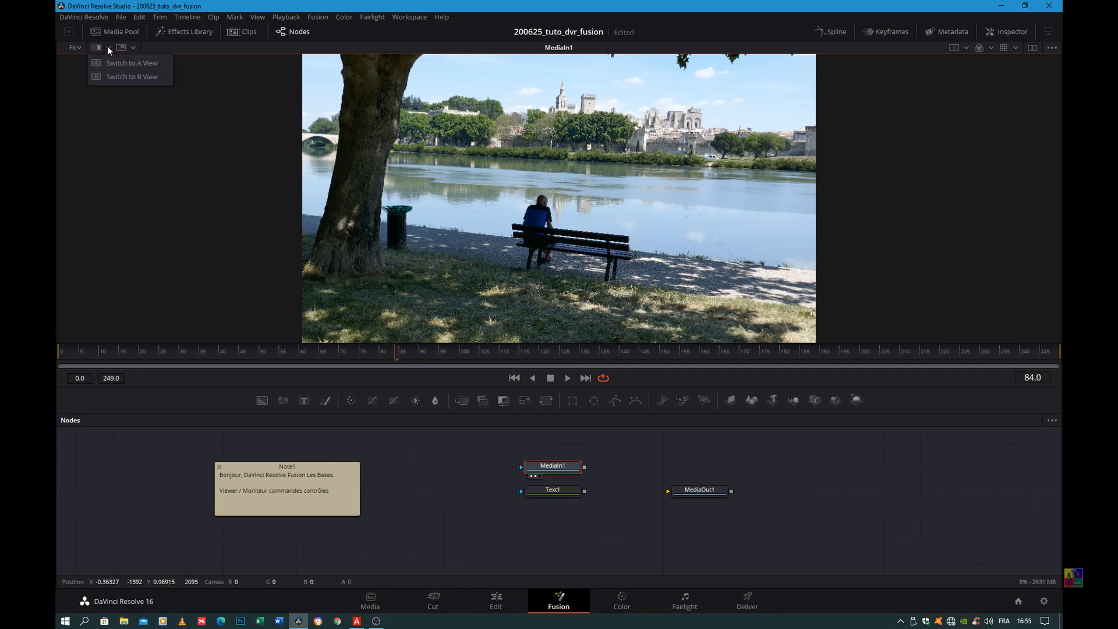
pyautogui.click(117, 77)
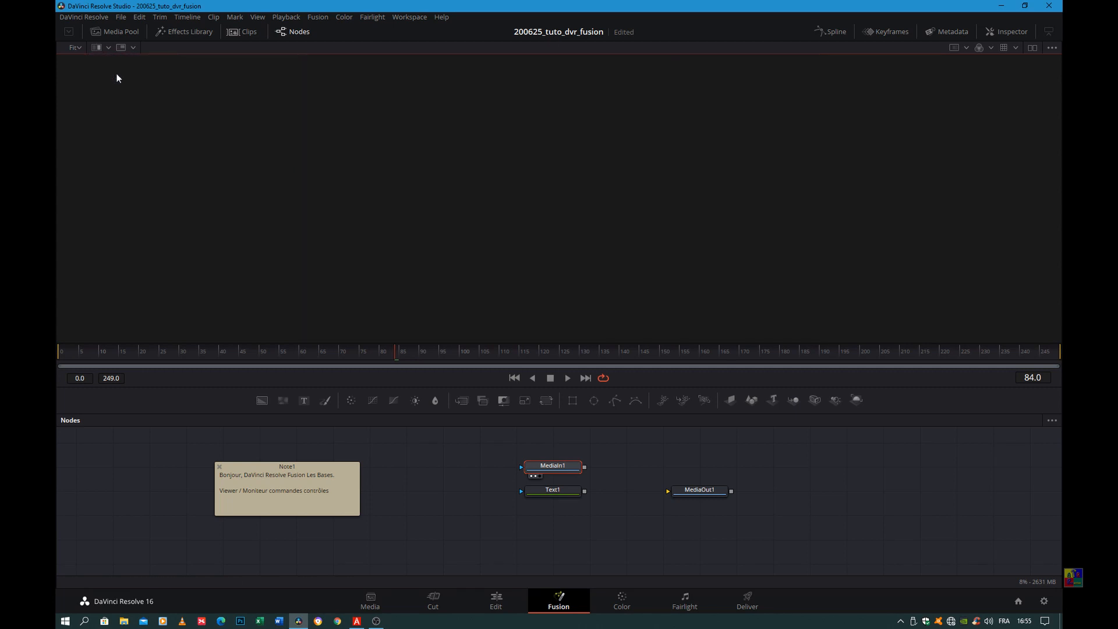
pyautogui.moveTo(546, 487); pyautogui.dragTo(544, 239)
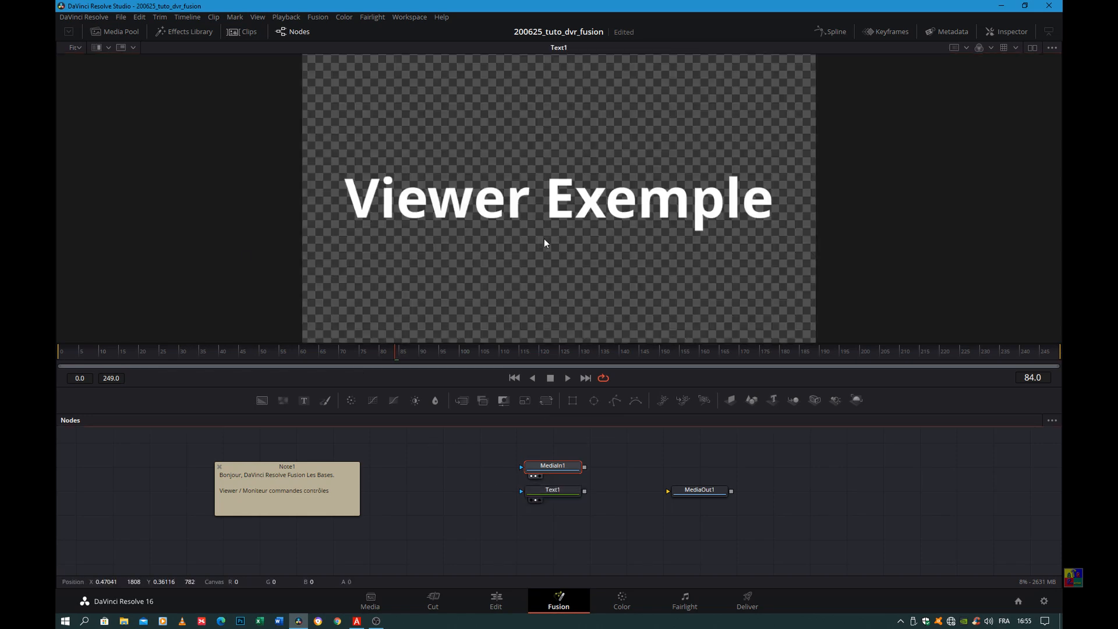
# - Switch the viewer to its A view and back to its B view to compare MediaIn1 and Text1
pyautogui.click(108, 47)
pyautogui.click(113, 64)
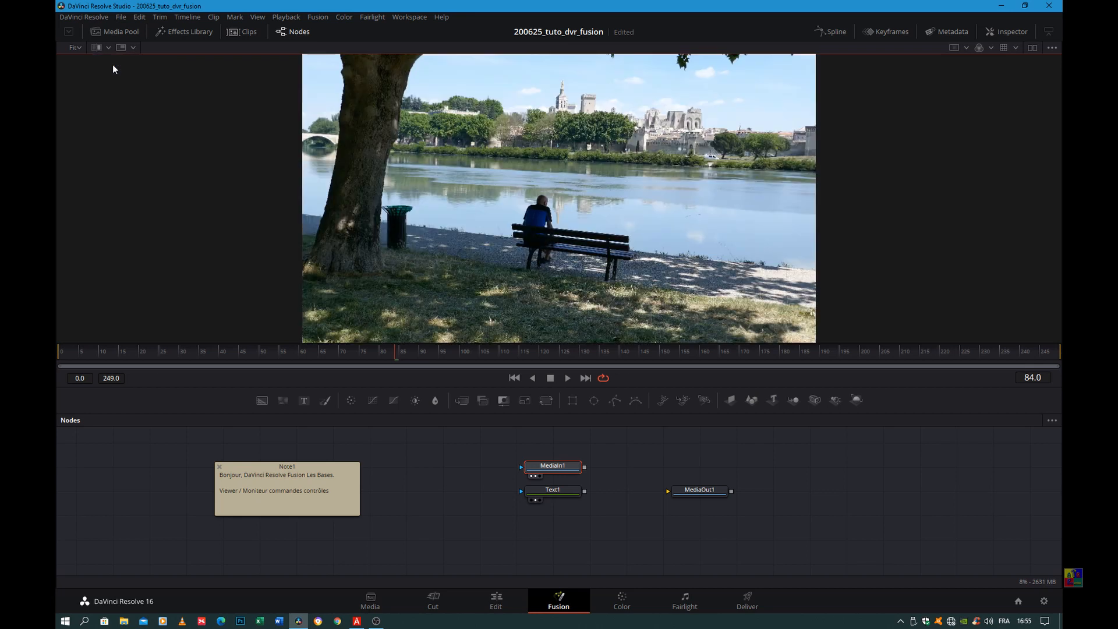
pyautogui.click(107, 47)
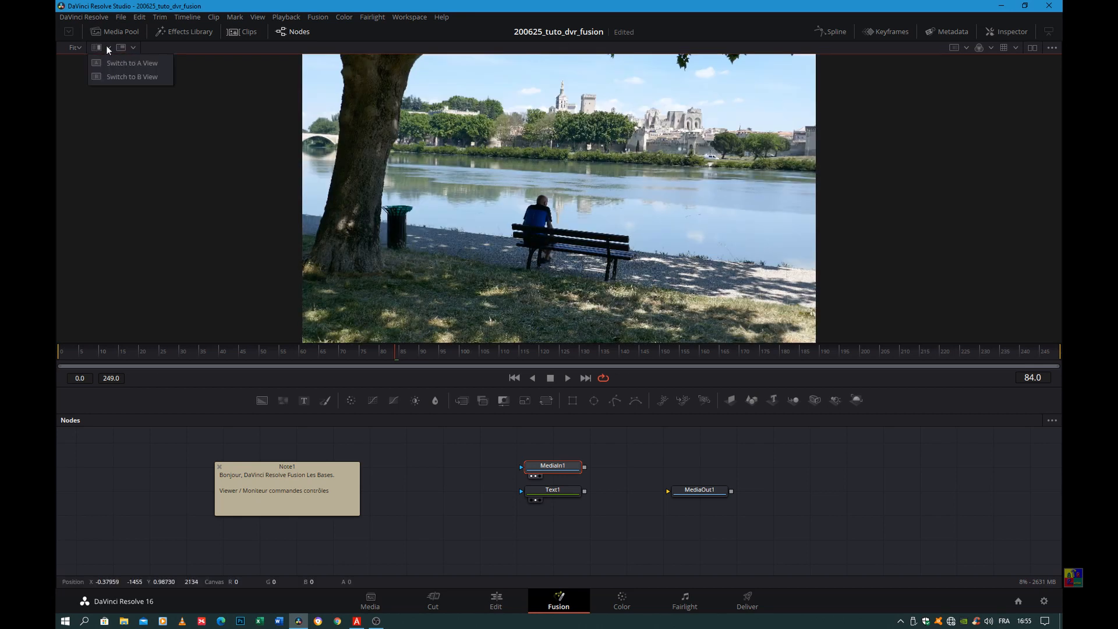
pyautogui.click(113, 74)
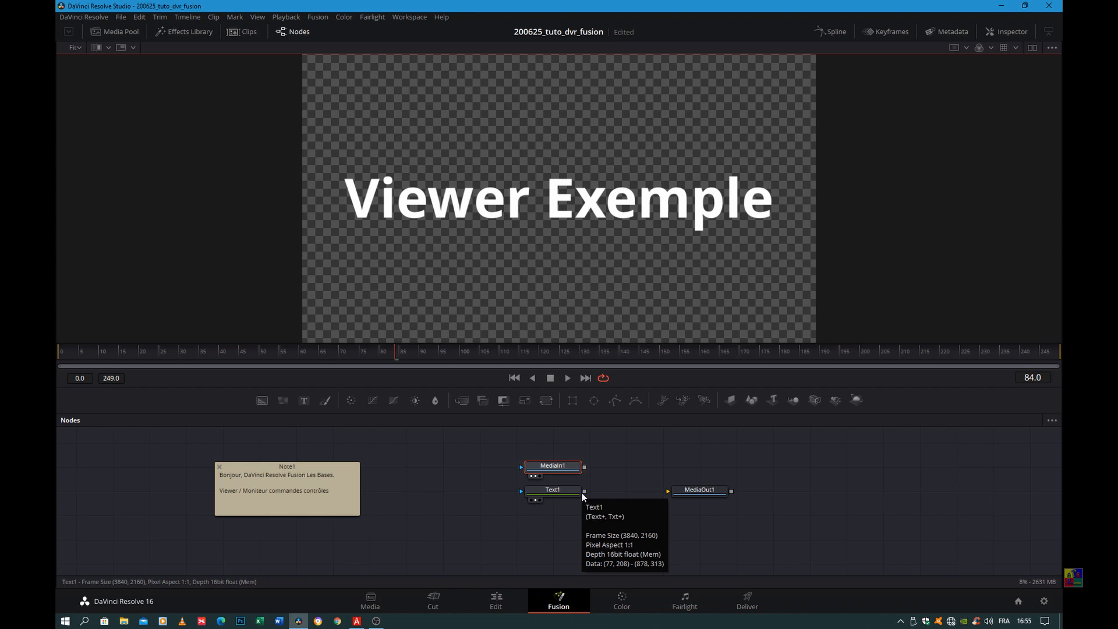
# - Show the A and B views together in a split wipe and tilt the dividing line slightly
pyautogui.click(97, 47)
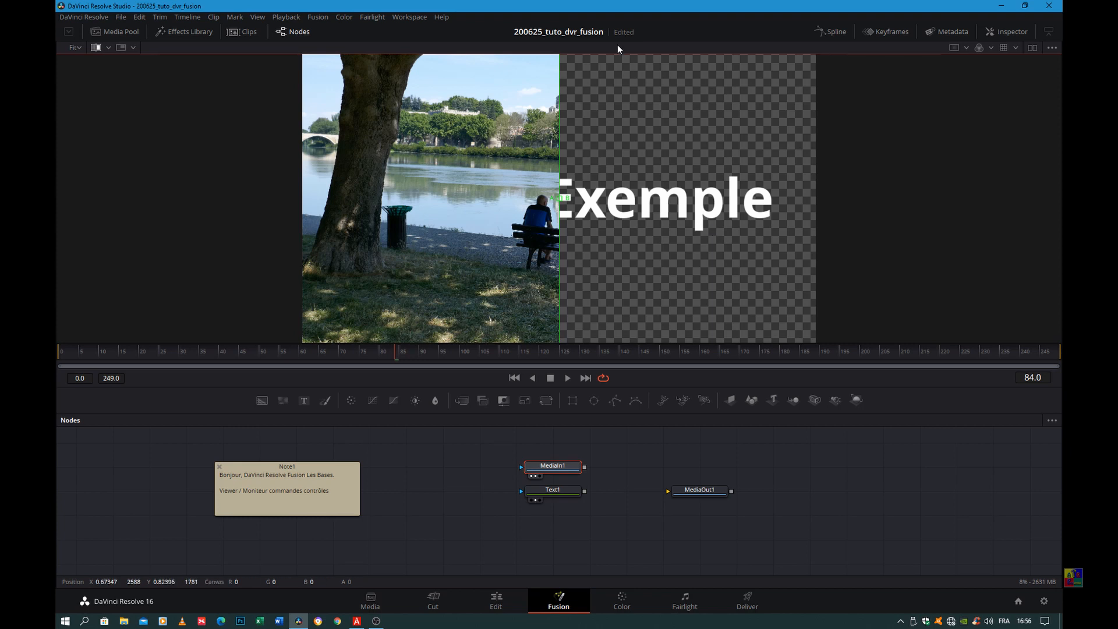
pyautogui.moveTo(558, 96)
pyautogui.mouseDown()
pyautogui.moveTo(606, 167)
pyautogui.moveTo(616, 226)
pyautogui.moveTo(603, 259)
pyautogui.moveTo(520, 285)
pyautogui.moveTo(484, 262)
pyautogui.moveTo(456, 192)
pyautogui.moveTo(466, 145)
pyautogui.moveTo(509, 113)
pyautogui.moveTo(561, 102)
pyautogui.mouseUp()
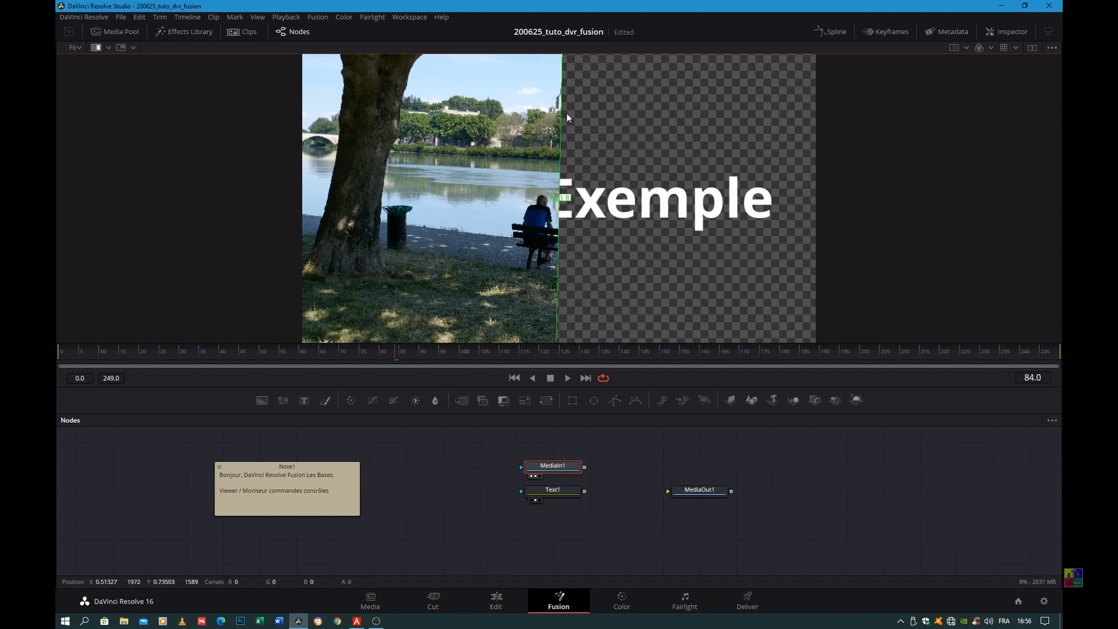
# - Show only the A view, return to the B view, and toggle the split wipe
pyautogui.click(107, 47)
pyautogui.click(121, 64)
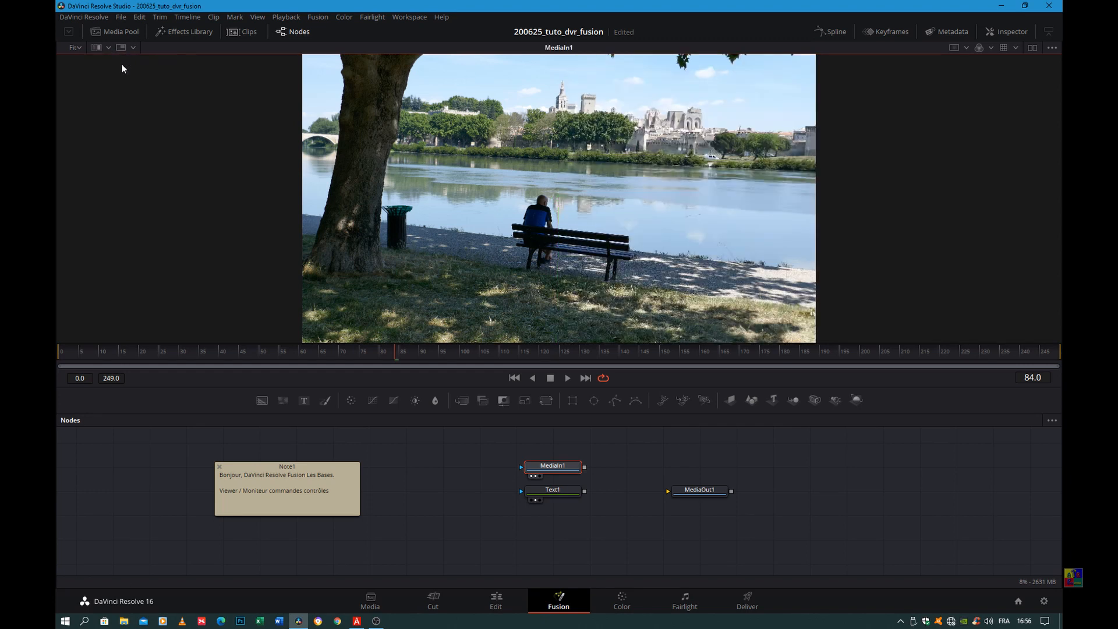
pyautogui.click(107, 46)
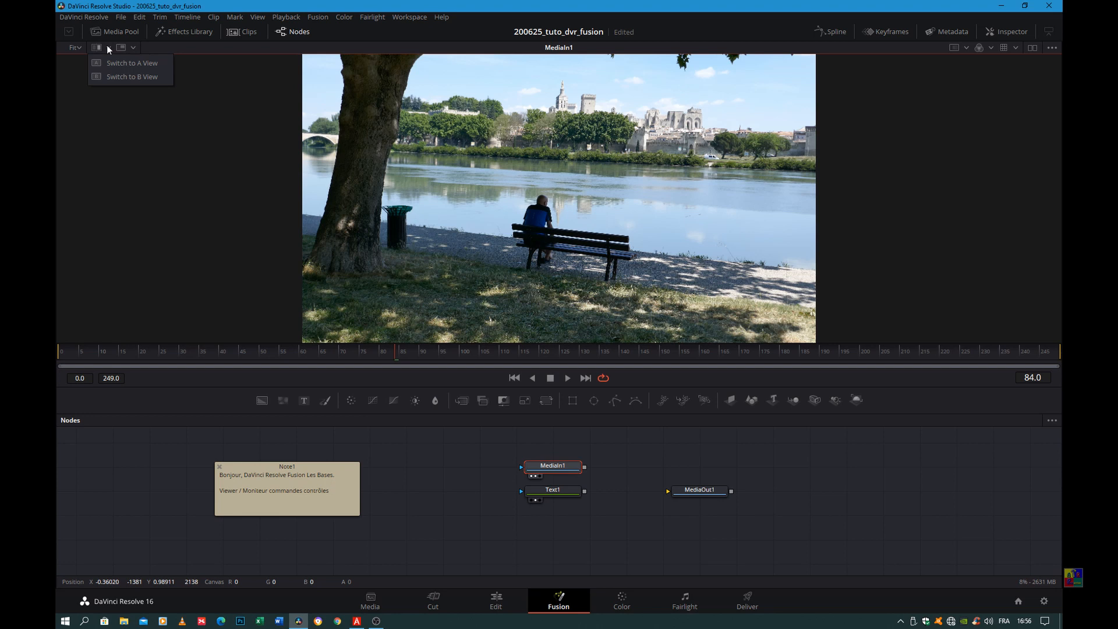
pyautogui.click(110, 76)
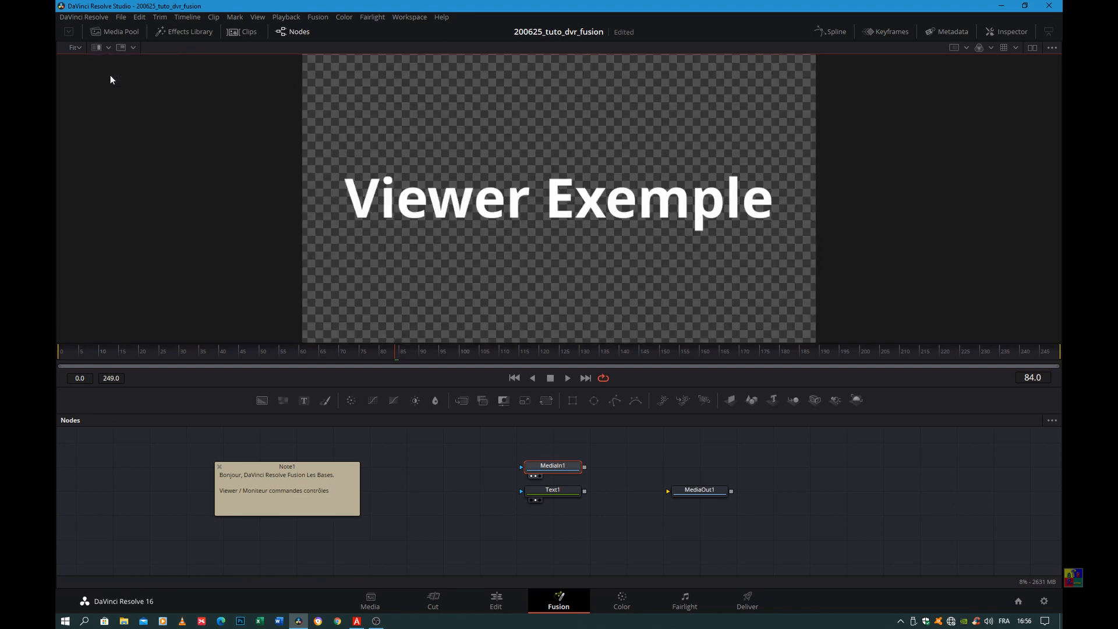
pyautogui.click(96, 47)
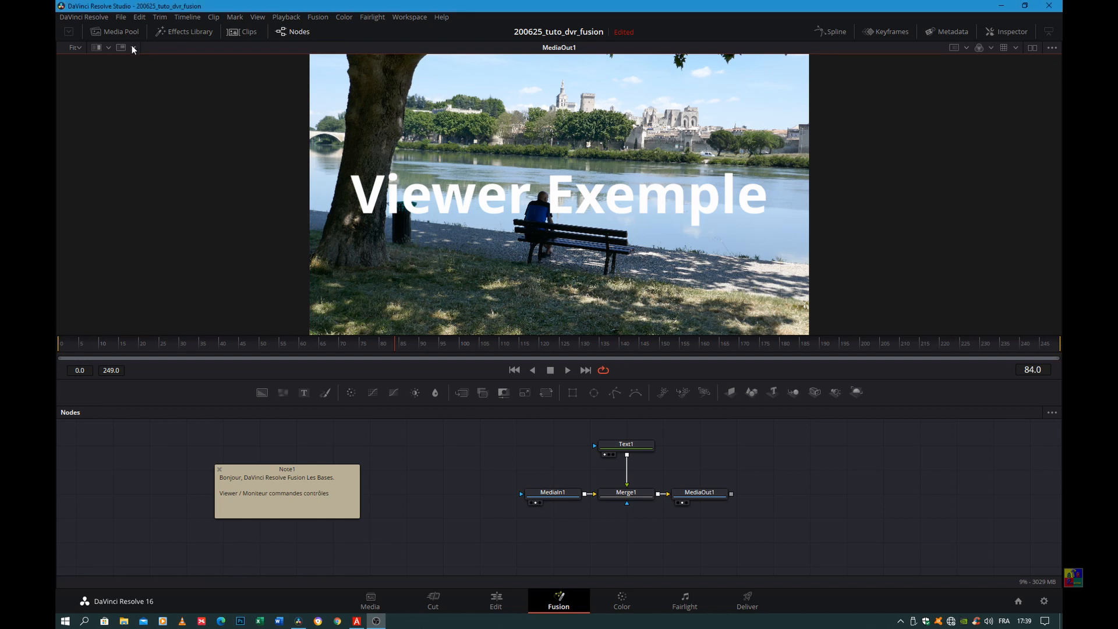
# - Set the subview type to Navigator and display the subview over the MediaOut1 viewer
pyautogui.click(134, 47)
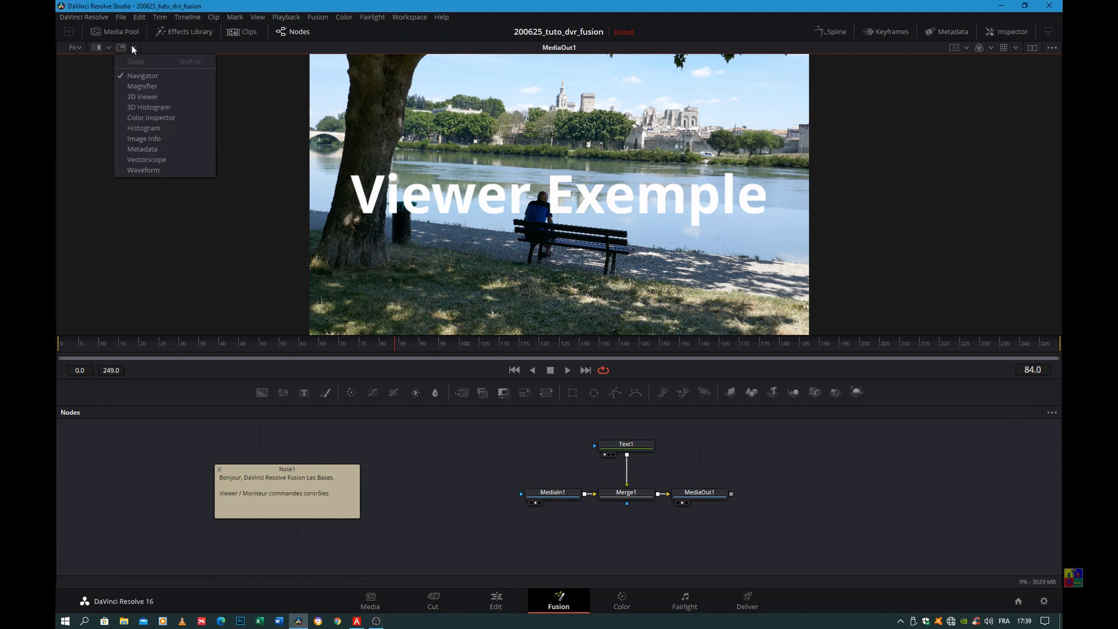
pyautogui.click(148, 74)
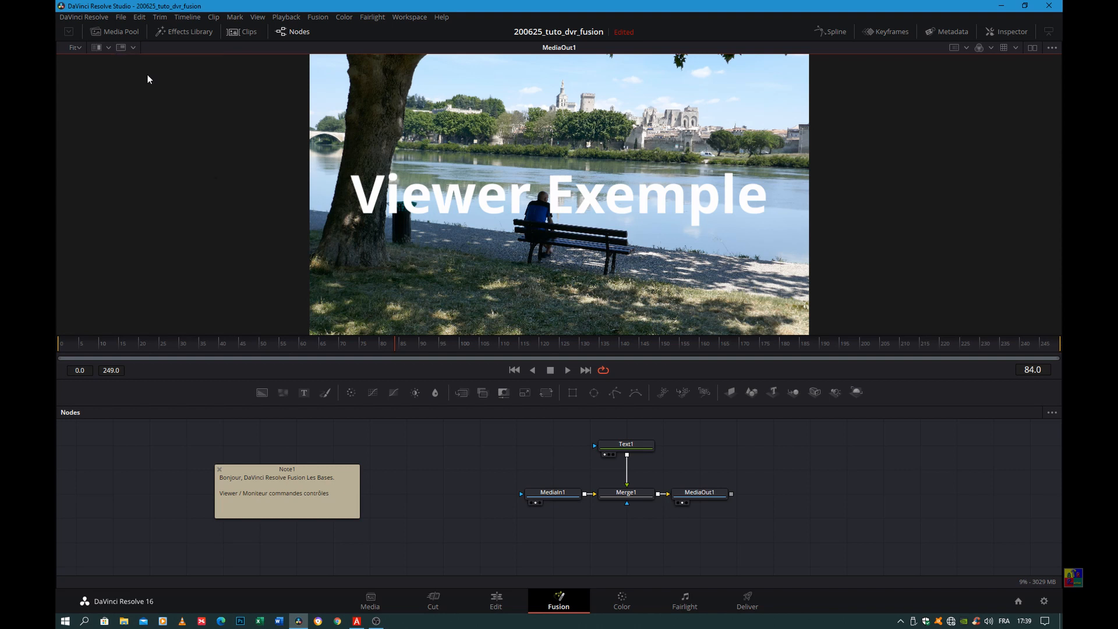
pyautogui.click(118, 48)
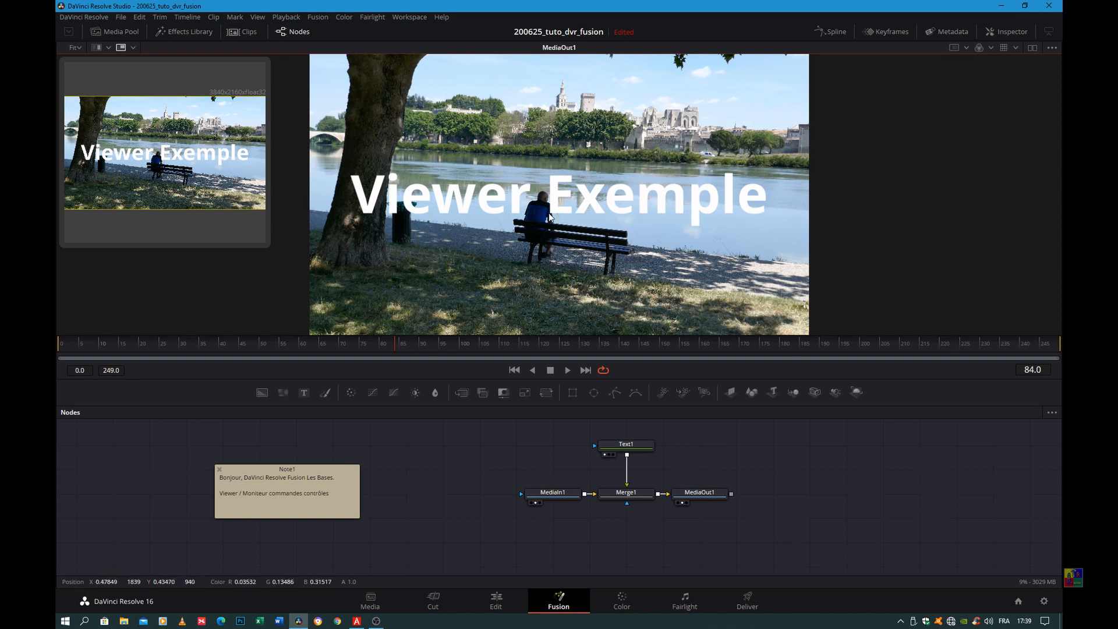
# - Zoom the viewer to 70%, pan to the buildings across the river, and fit the whole image again
pyautogui.scroll(2, 486, 187)
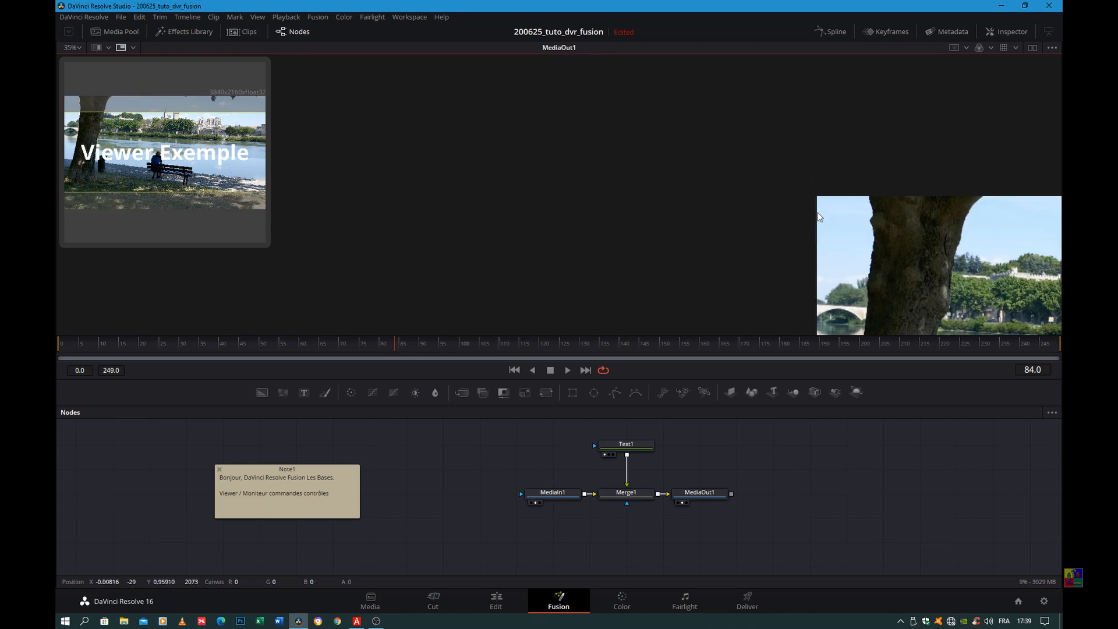
pyautogui.scroll(2, 831, 227)
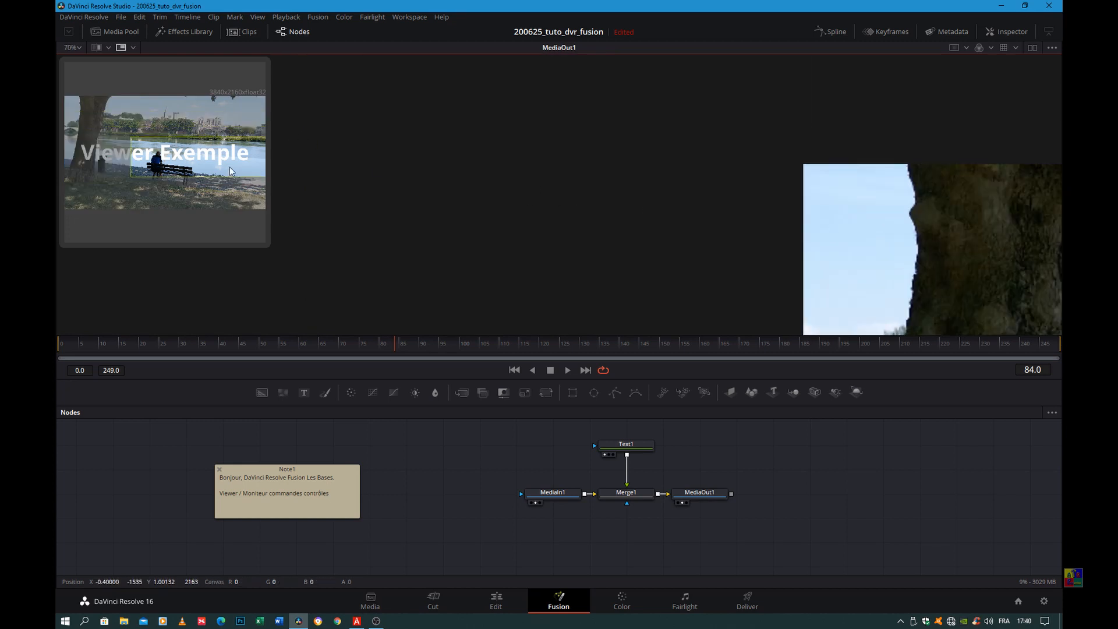
pyautogui.moveTo(878, 215); pyautogui.dragTo(694, 130)
pyautogui.moveTo(921, 177); pyautogui.dragTo(480, 137)
pyautogui.moveTo(850, 257); pyautogui.dragTo(373, 152)
pyautogui.moveTo(674, 200); pyautogui.dragTo(626, 284)
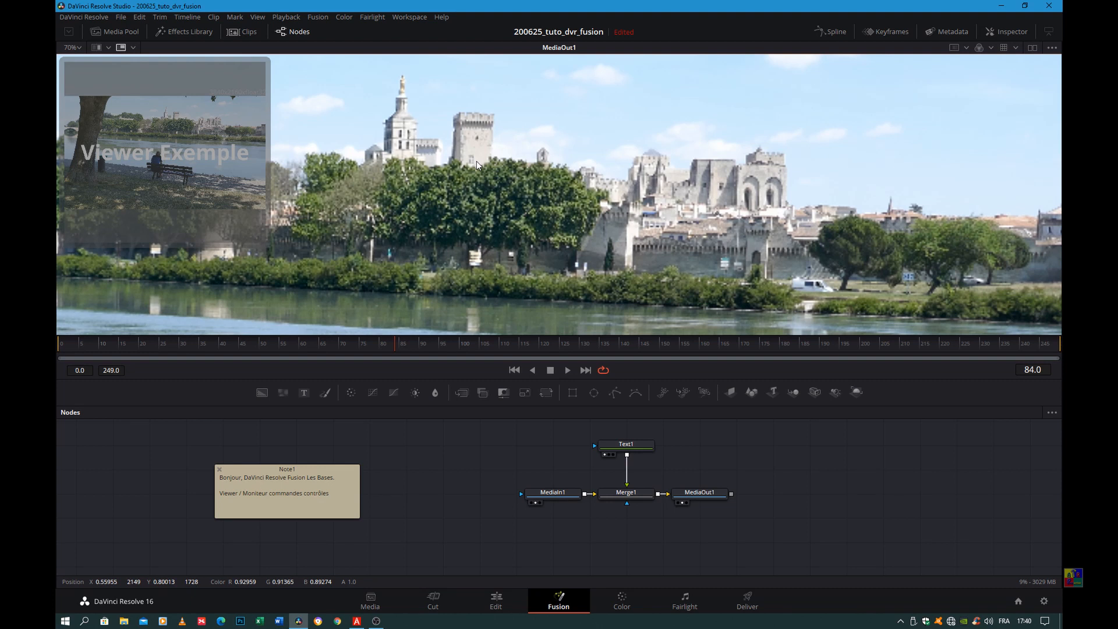
pyautogui.hotkey('ctrl', 'f')
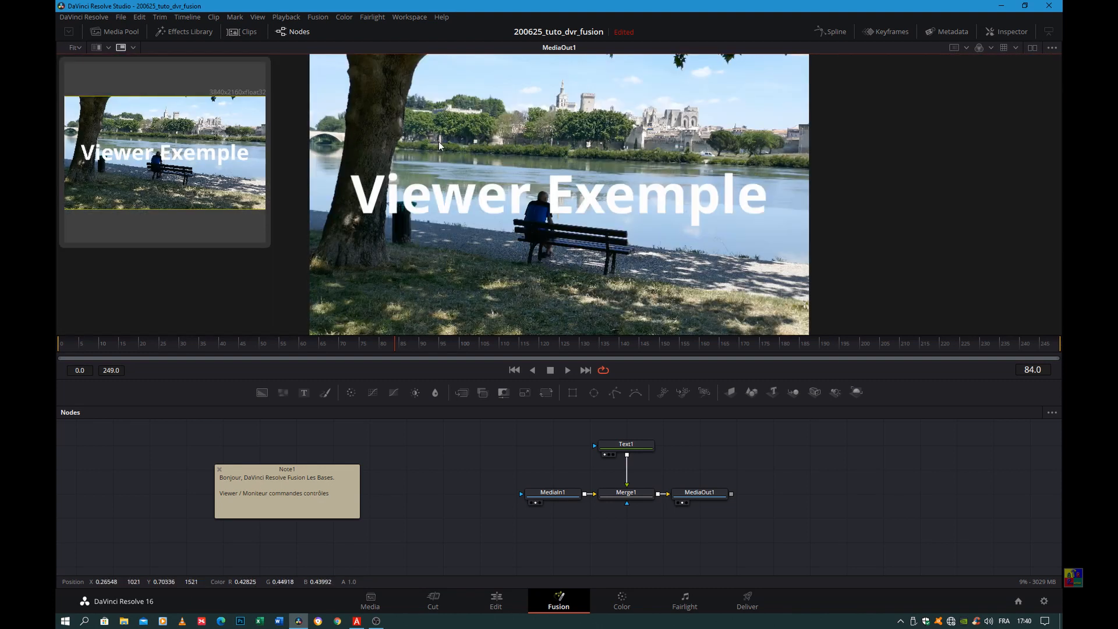
# - Zoom in on the title text to 70% and refit the image to the viewer
pyautogui.scroll(1, 432, 165)
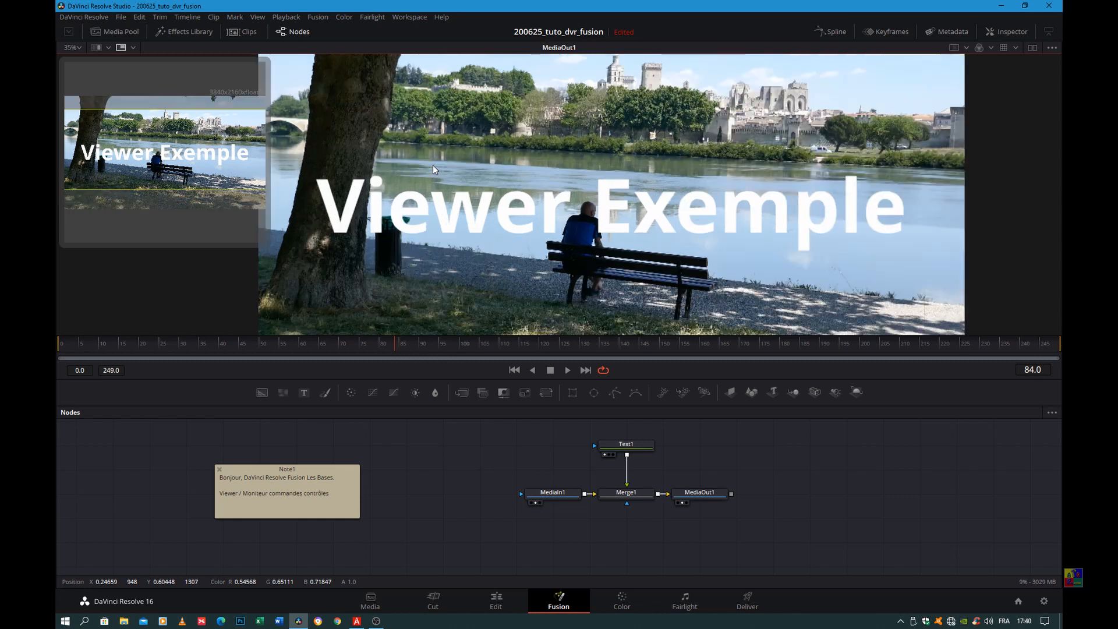
pyautogui.scroll(2, 458, 172)
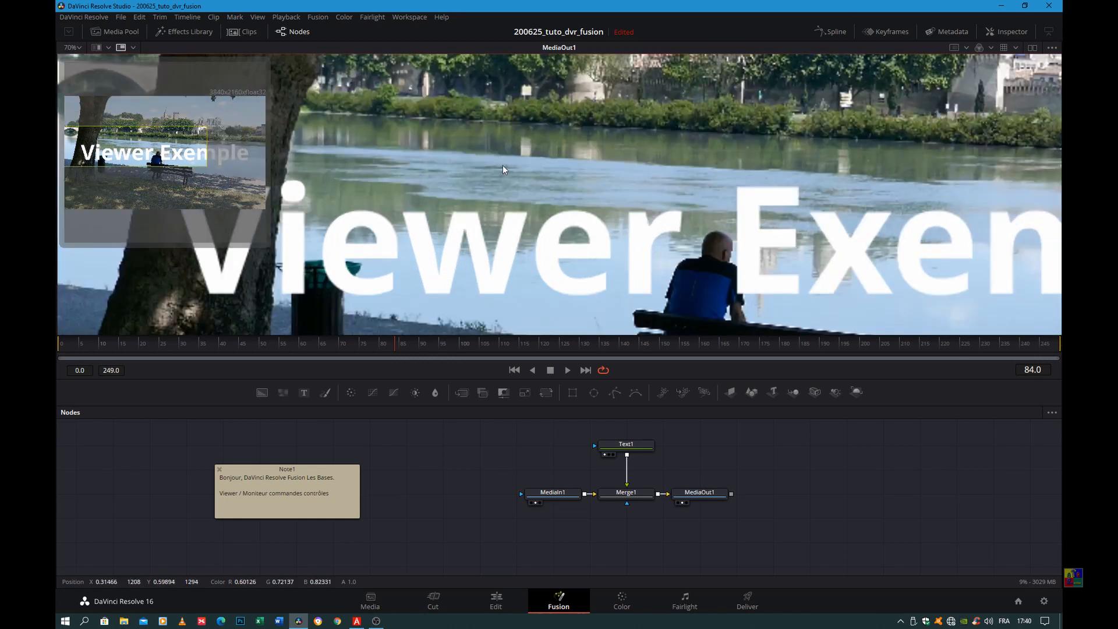
pyautogui.hotkey('shift', 'z')
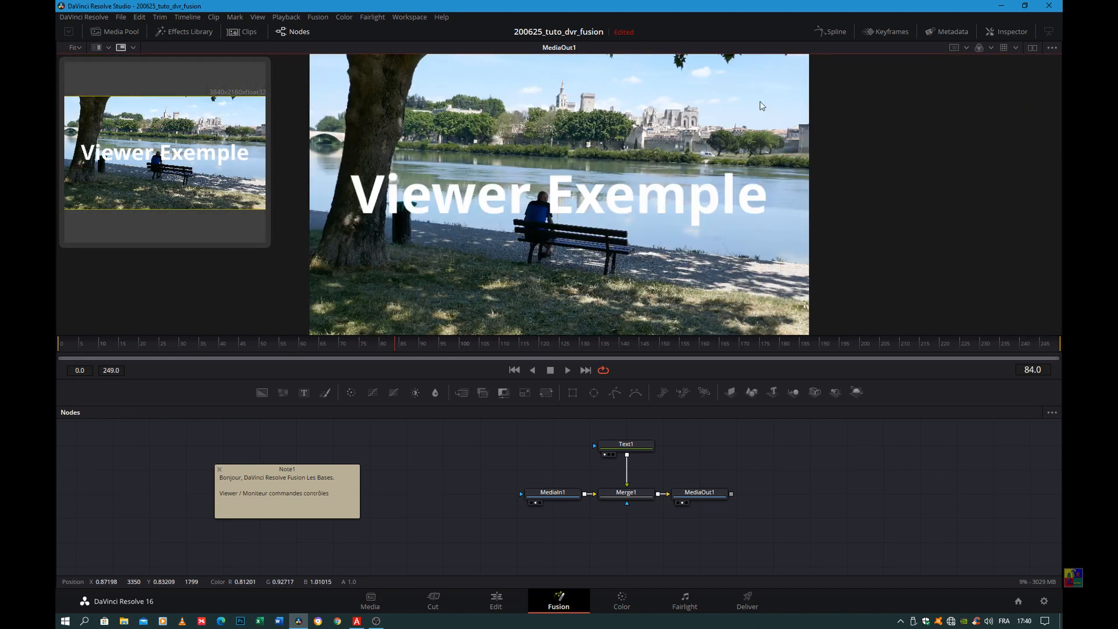
# - Change the subview to Magnifier and then to 2D Viewer
pyautogui.click(133, 47)
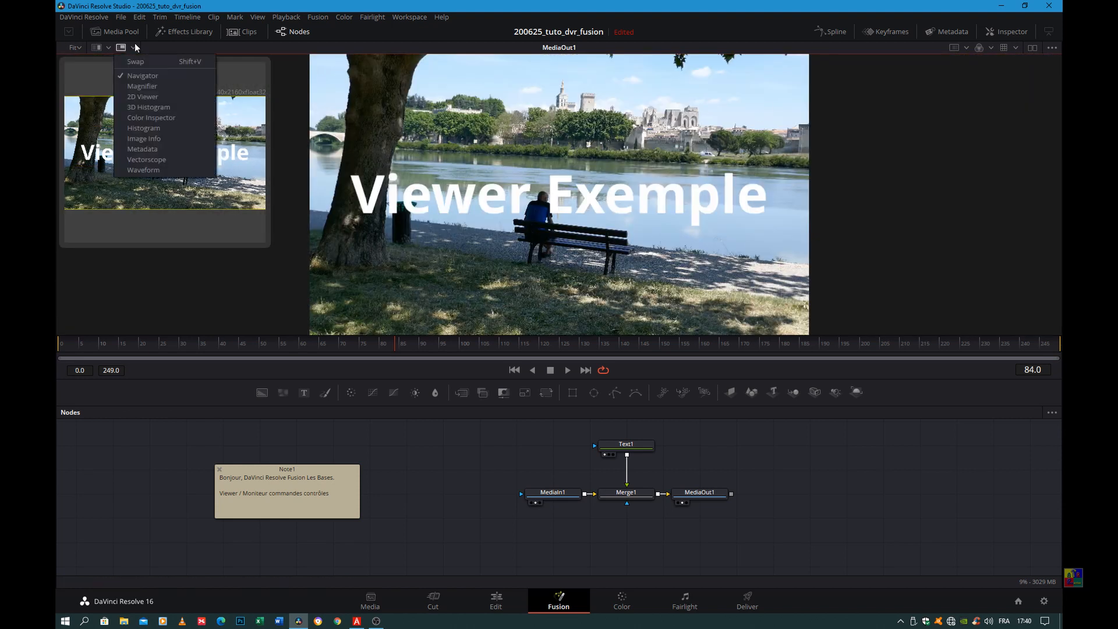
pyautogui.click(143, 87)
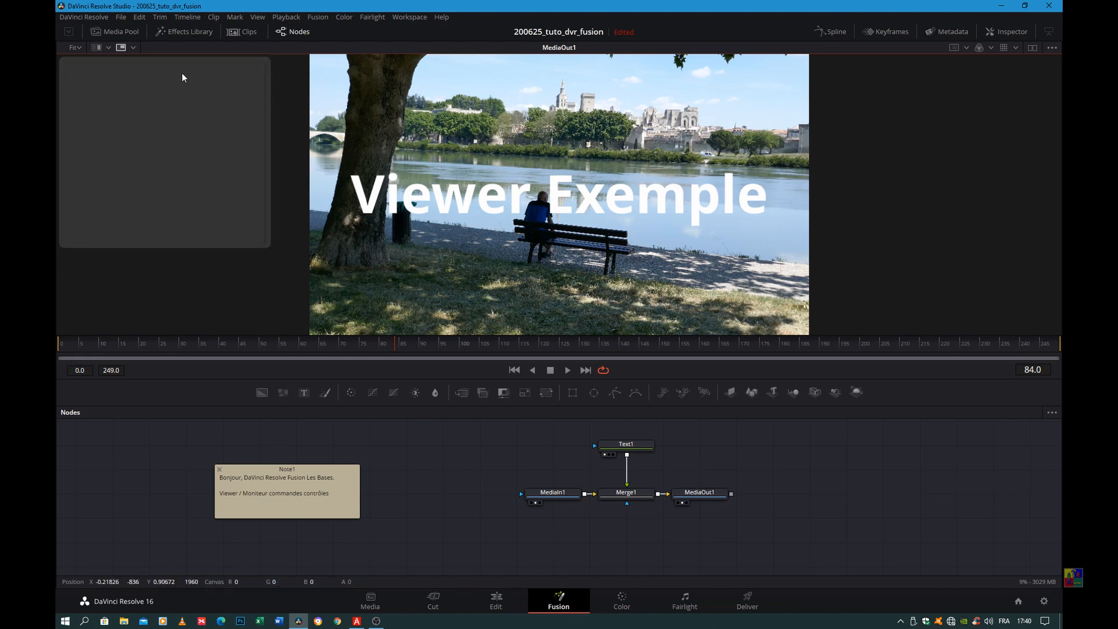
pyautogui.click(132, 46)
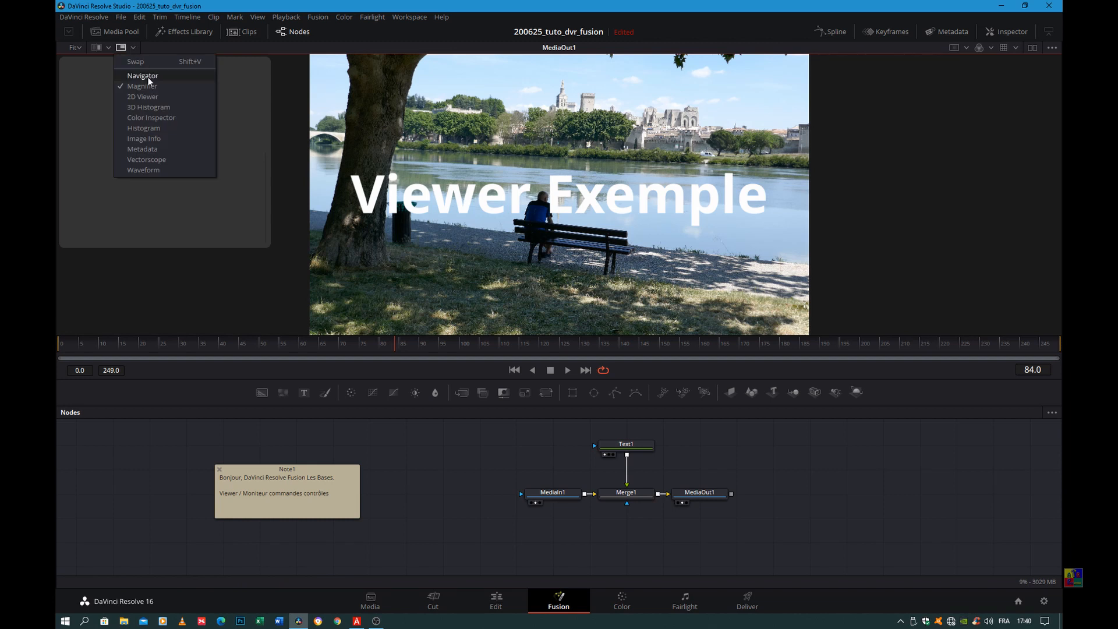
pyautogui.click(138, 97)
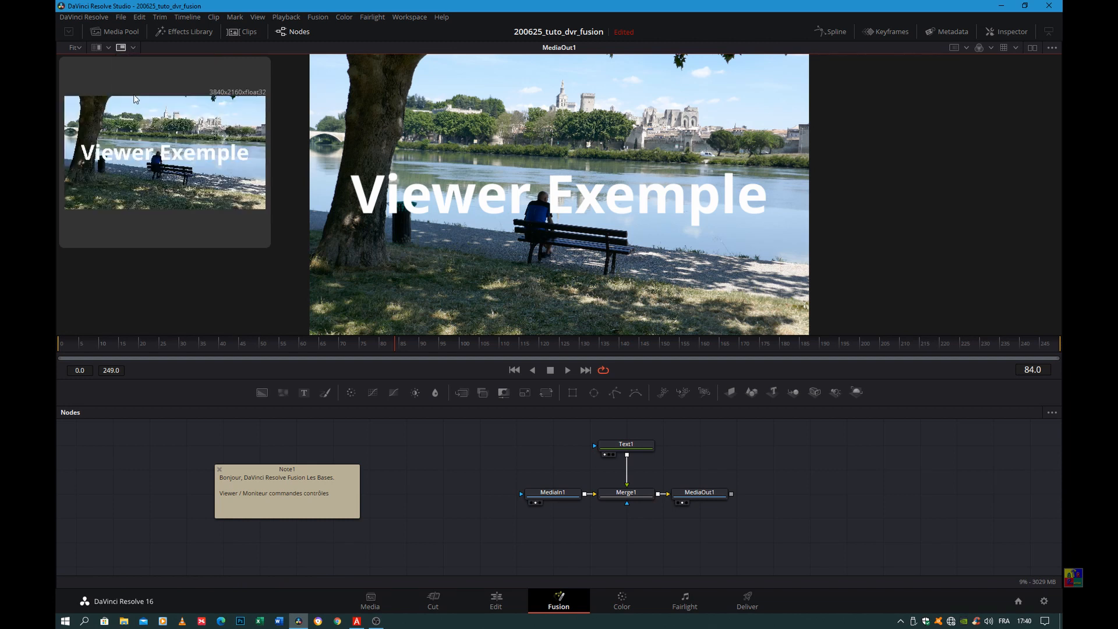
# - Show the 3D Histogram in the subview, followed by the Color Inspector with its box enlarged
pyautogui.click(134, 47)
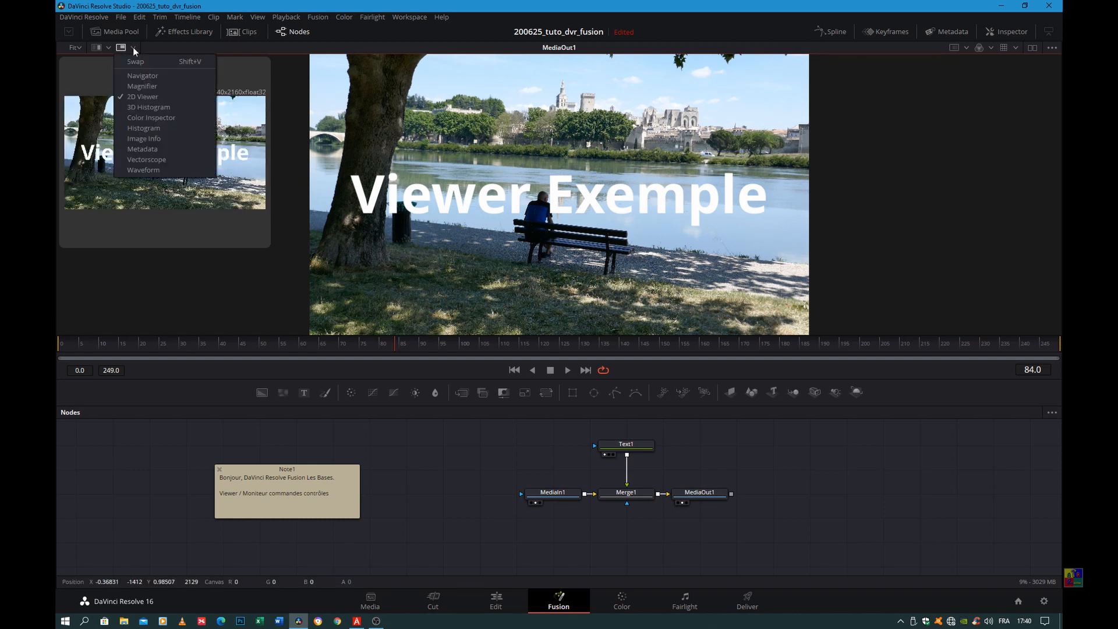
pyautogui.click(134, 106)
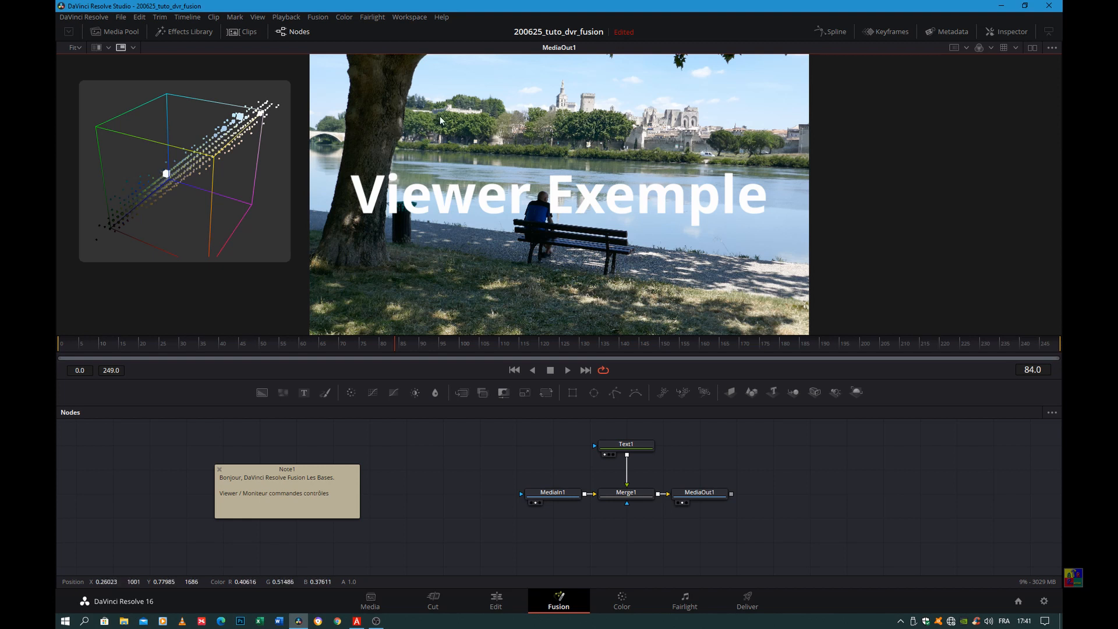
pyautogui.click(133, 48)
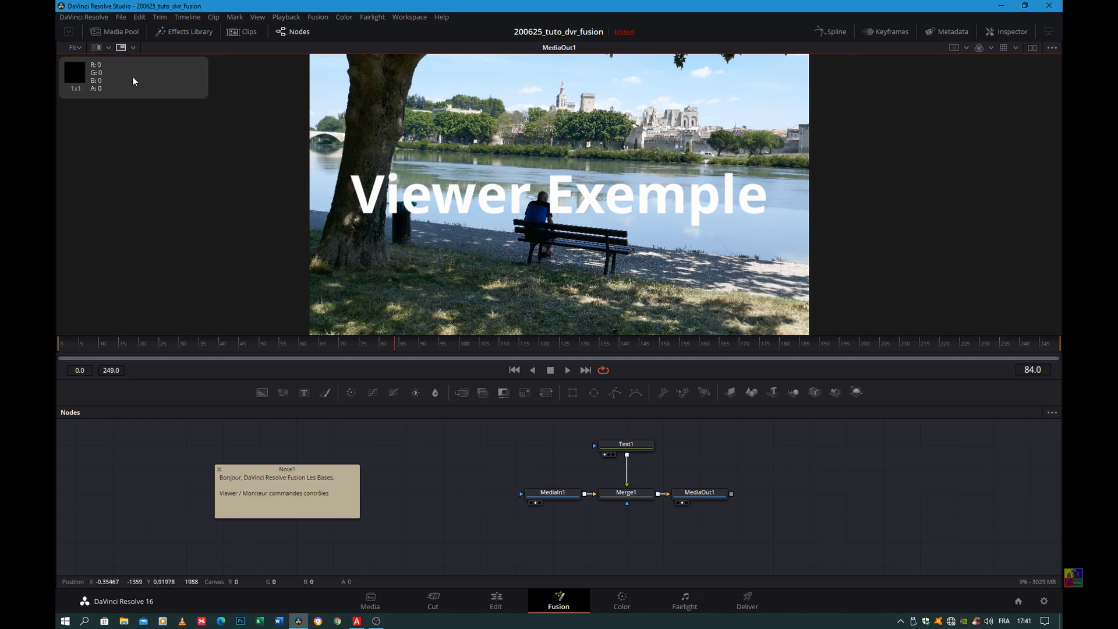
pyautogui.moveTo(155, 61); pyautogui.dragTo(254, 241)
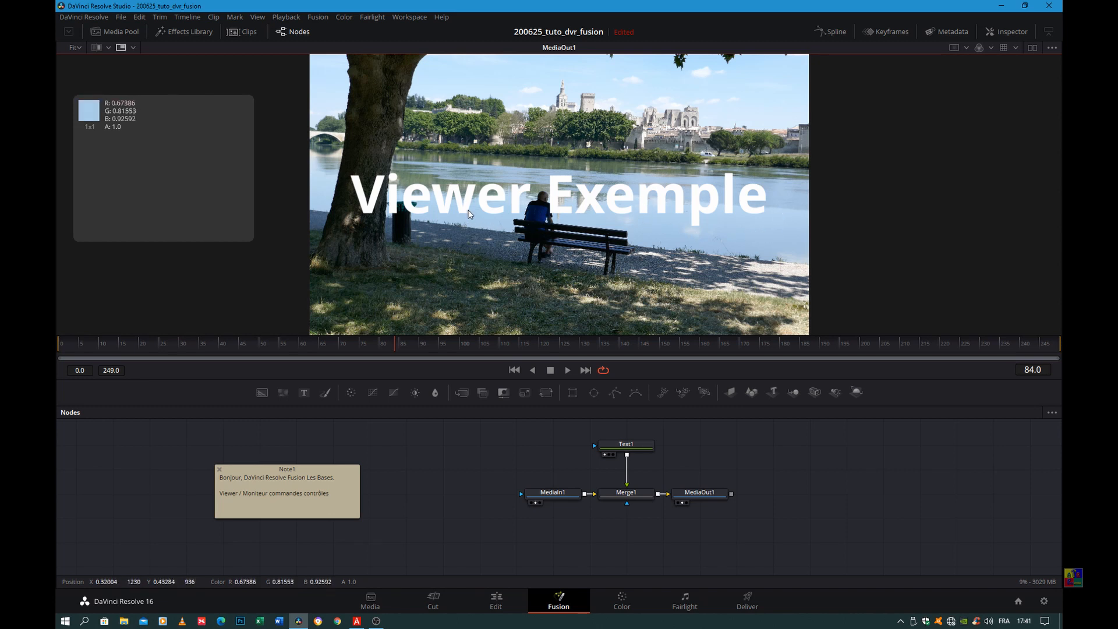
# - Display the Histogram in the subview, followed by the Image Info readout
pyautogui.click(133, 48)
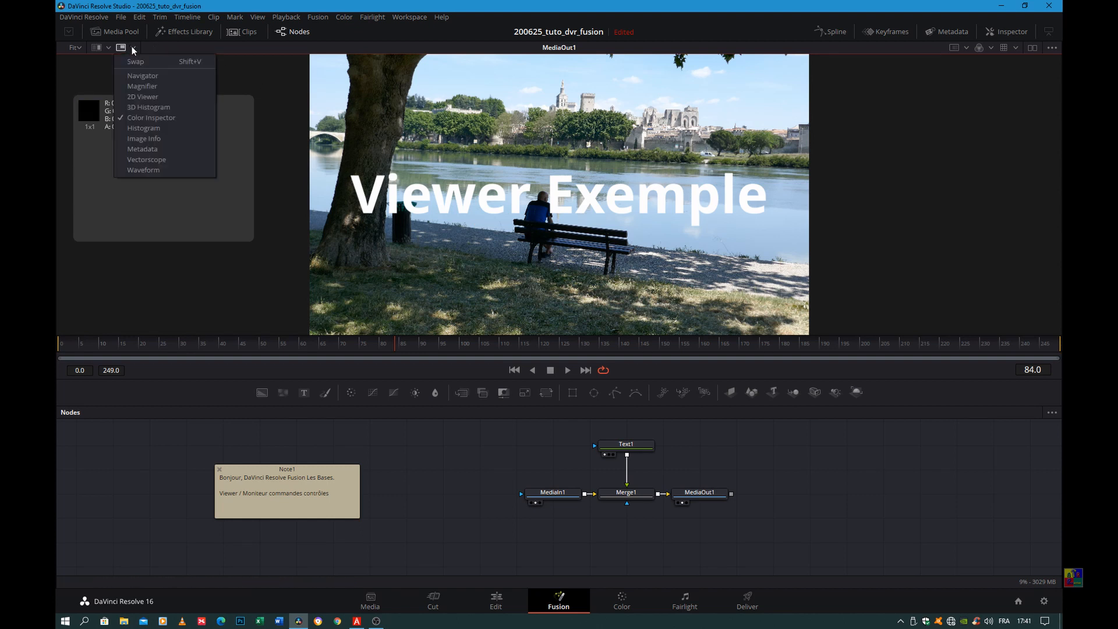
pyautogui.click(138, 125)
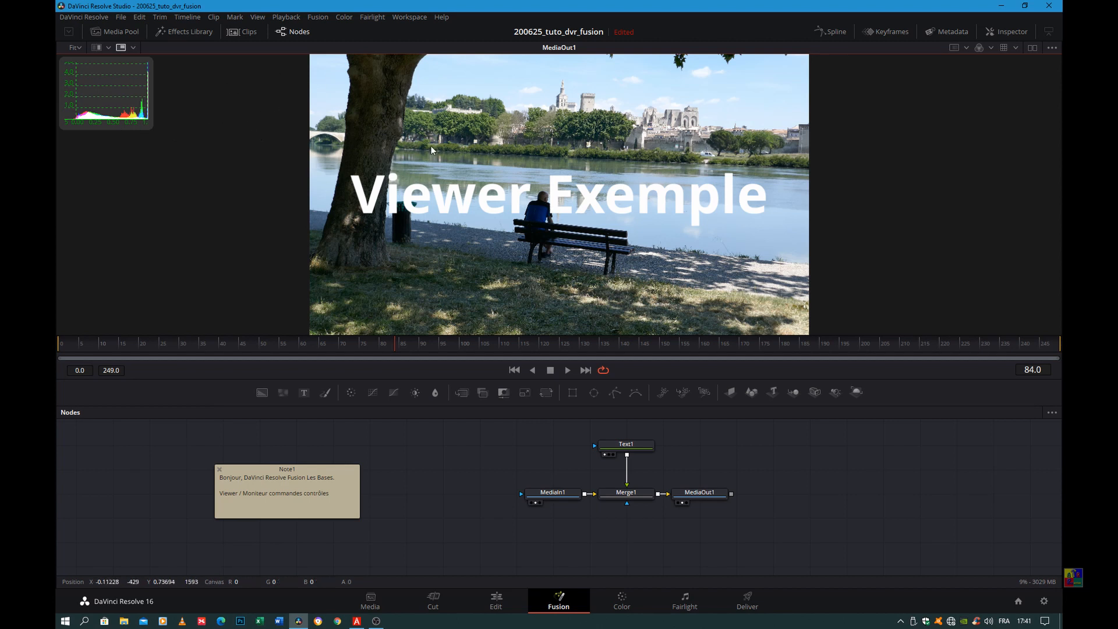
pyautogui.click(133, 48)
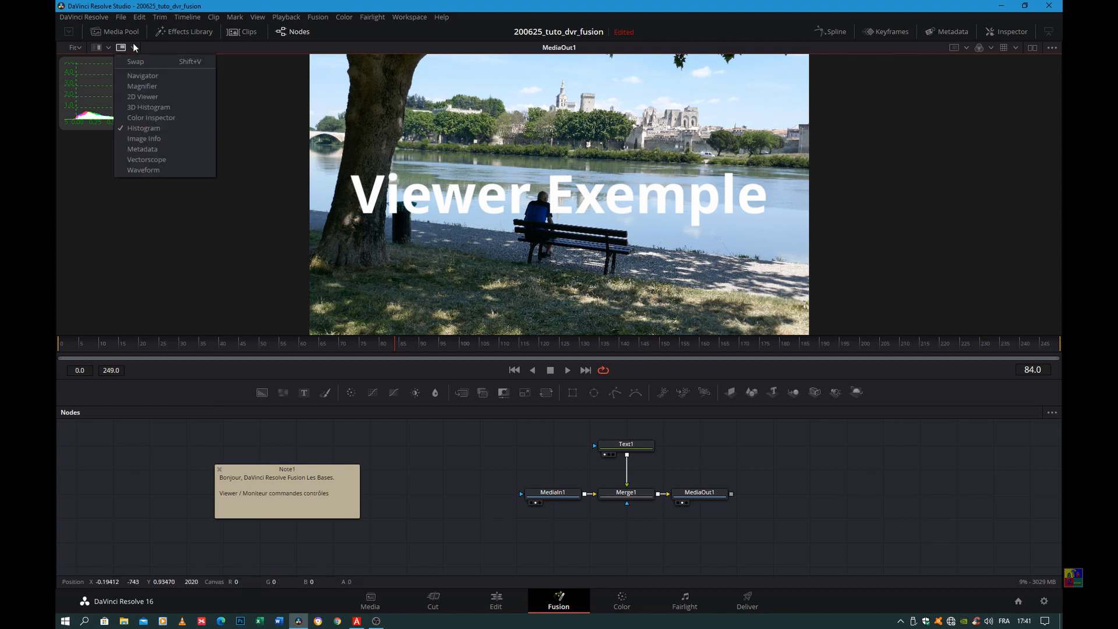
pyautogui.click(144, 138)
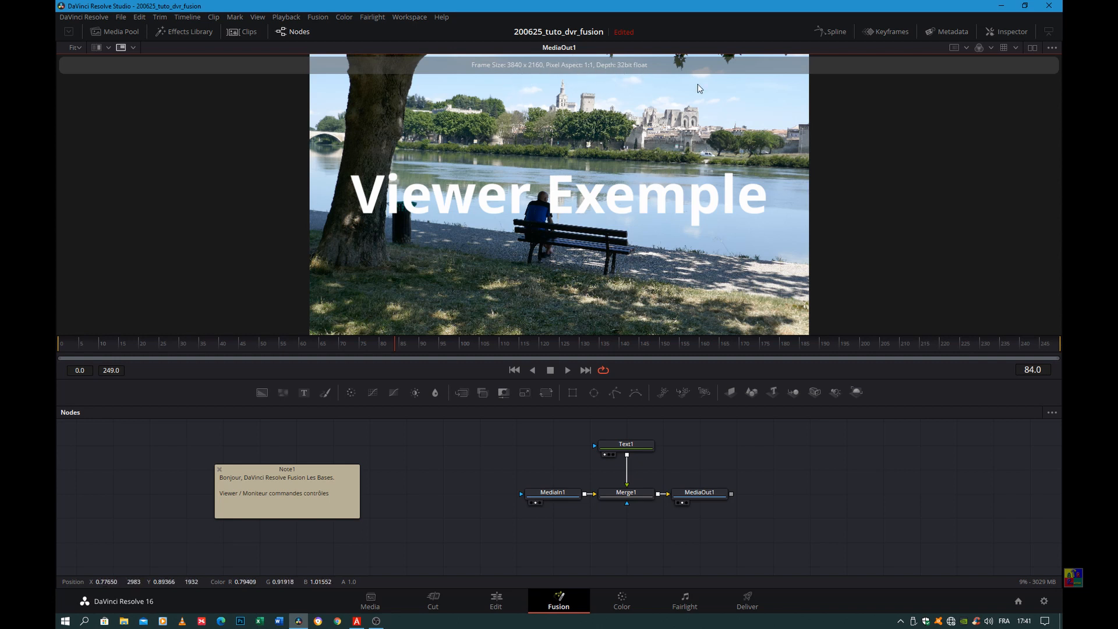
# - Show the image's Metadata in the subview, followed by the Vectorscope
pyautogui.click(132, 47)
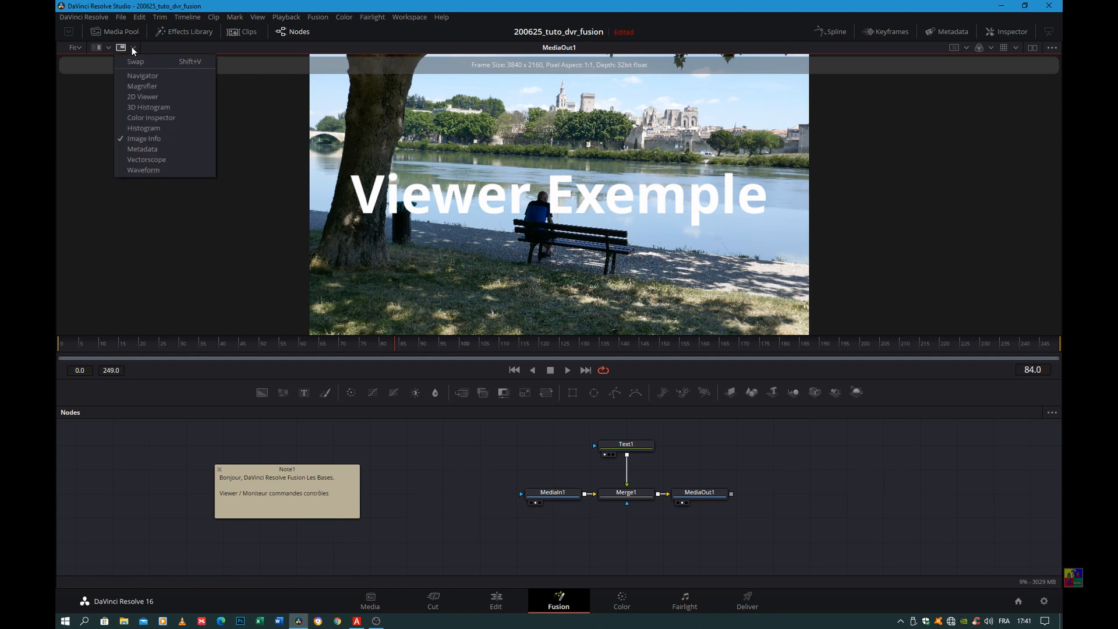
pyautogui.click(145, 150)
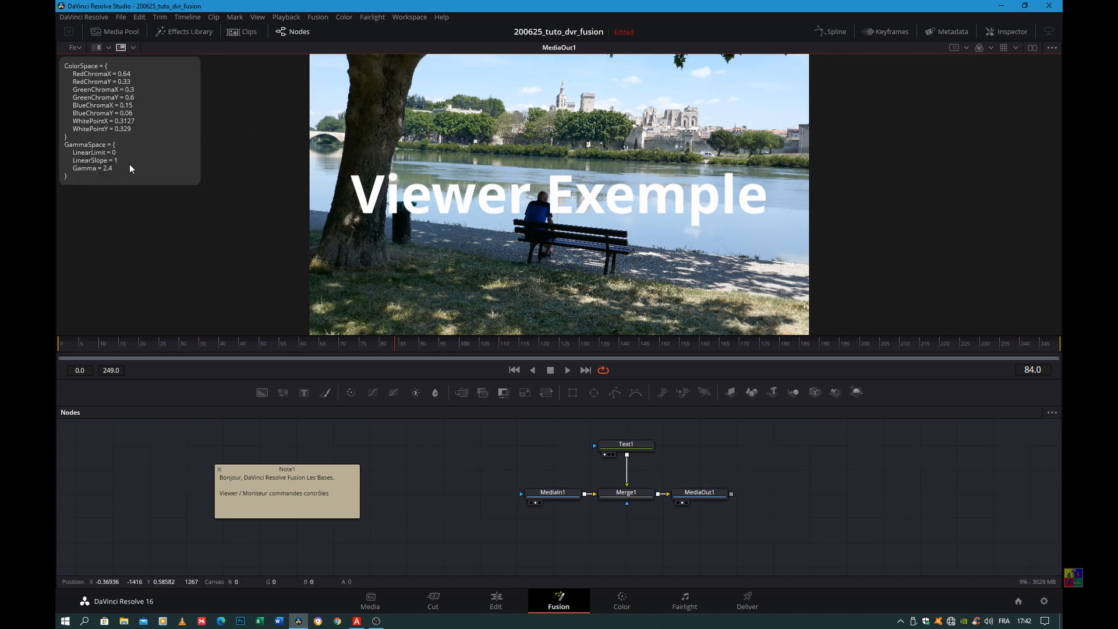
pyautogui.click(133, 48)
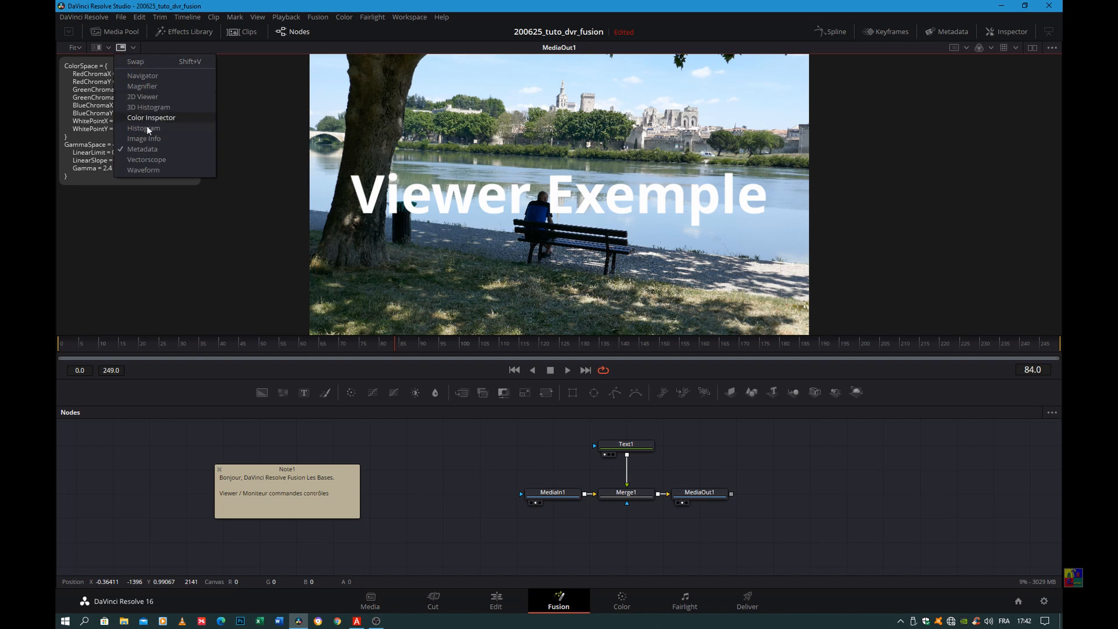
pyautogui.click(141, 158)
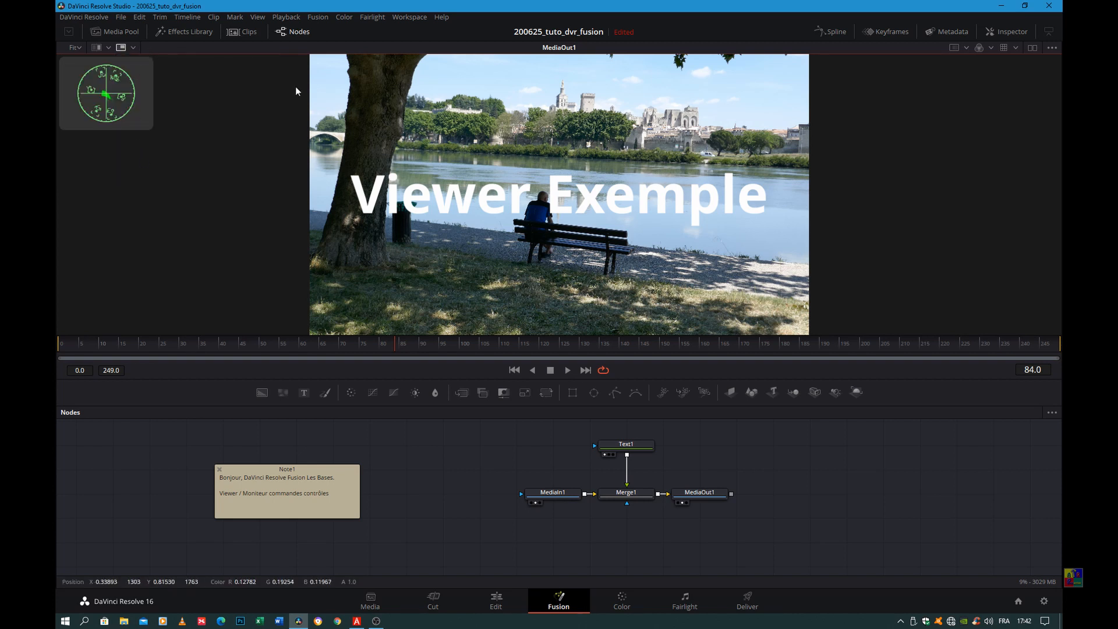
# - Show the Waveform in the subview, and switch the subview off
pyautogui.click(134, 47)
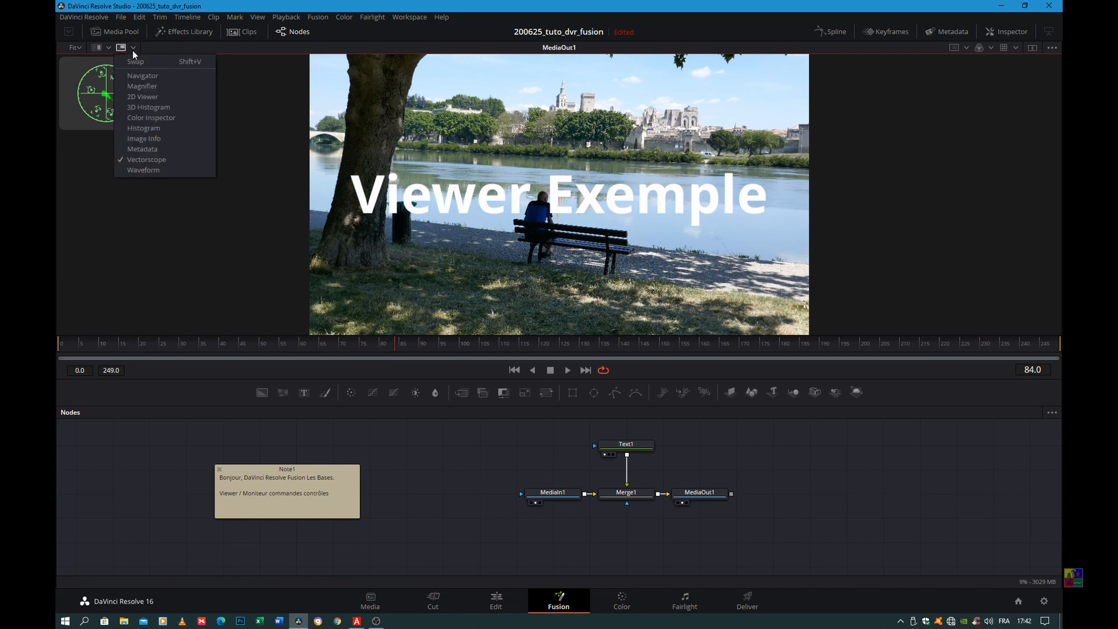
pyautogui.click(144, 169)
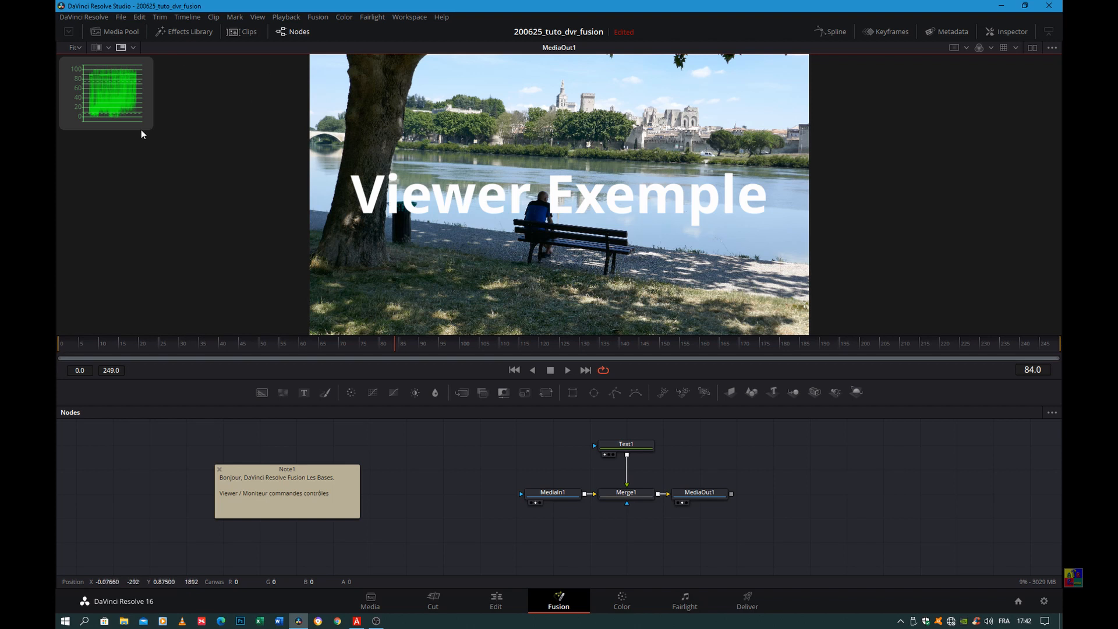
pyautogui.click(133, 47)
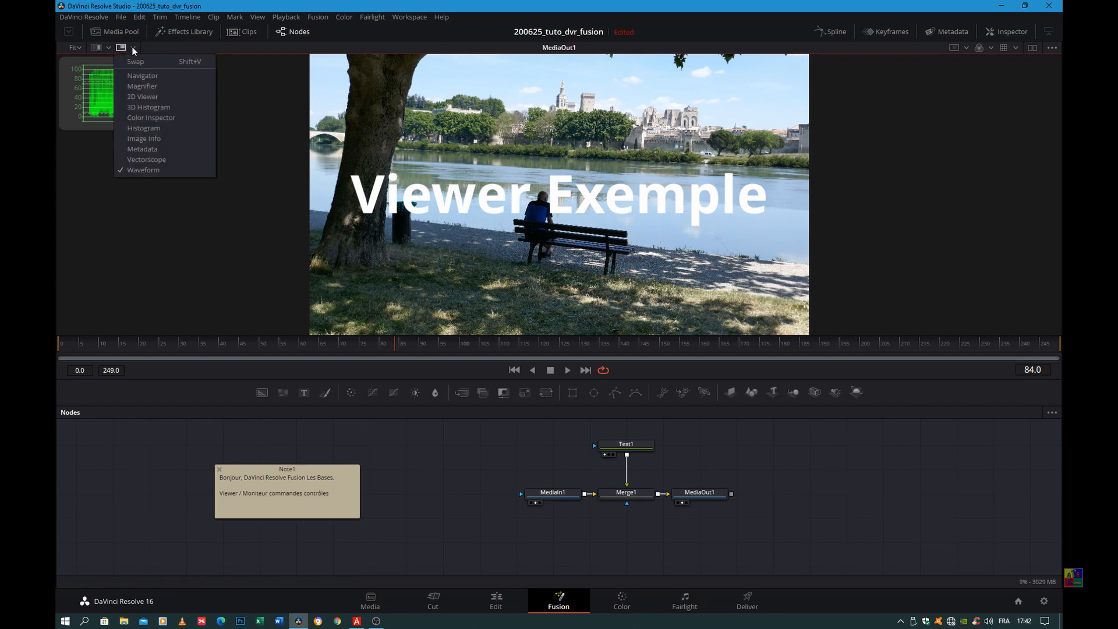
pyautogui.click(123, 45)
pyautogui.click(121, 46)
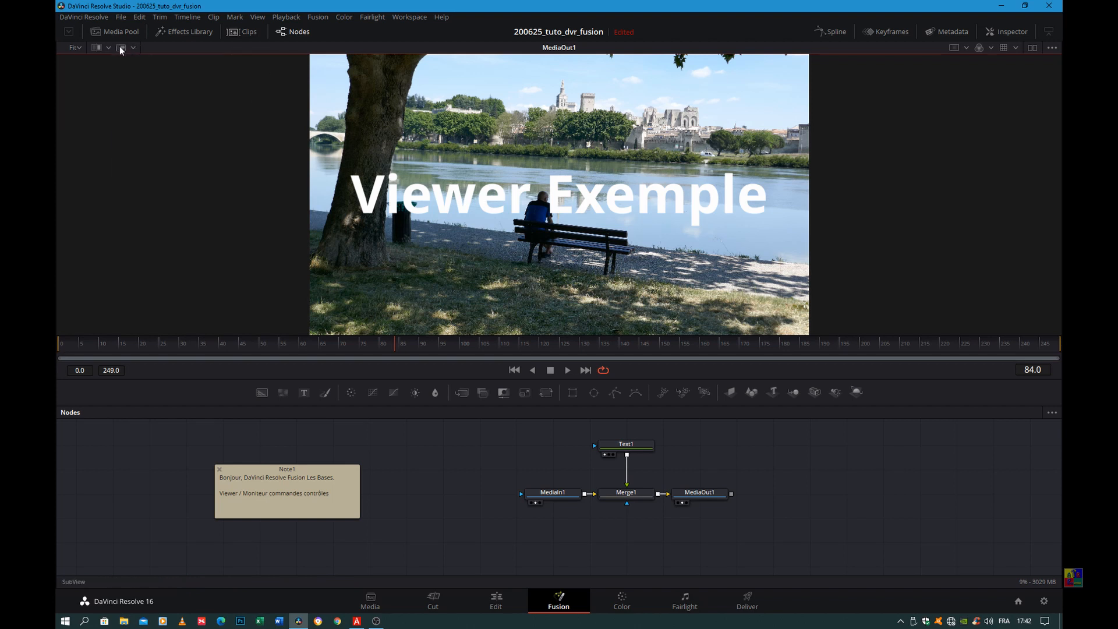
pyautogui.click(120, 47)
pyautogui.click(121, 47)
# - Look through the viewer's option groups and split the MediaOut1 viewer into Quad View
pyautogui.rightClick(488, 140)
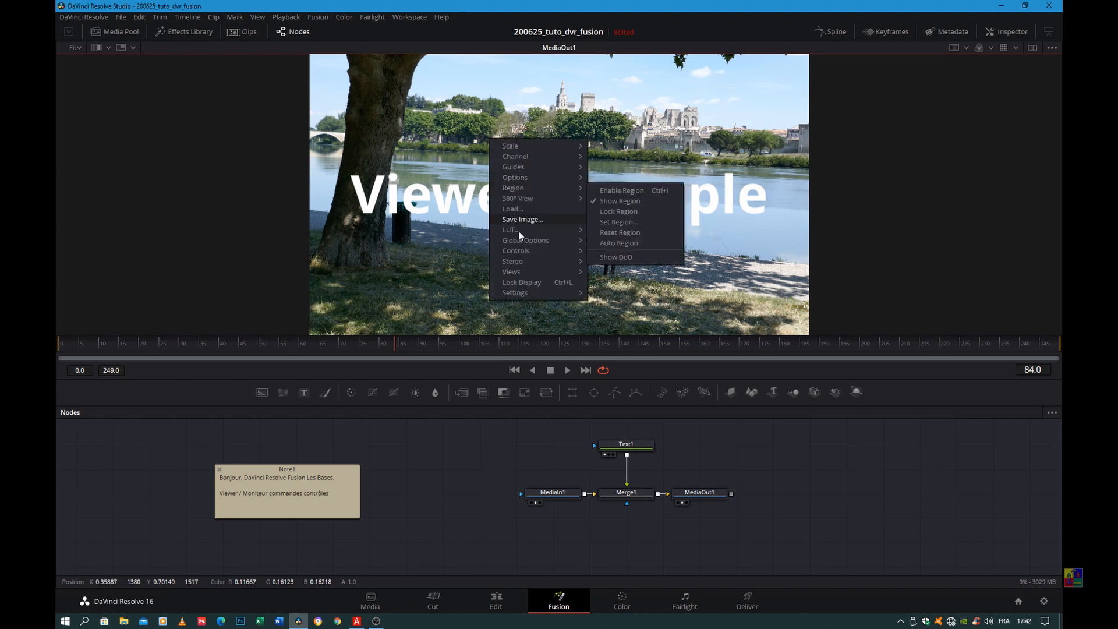
pyautogui.moveTo(510, 143)
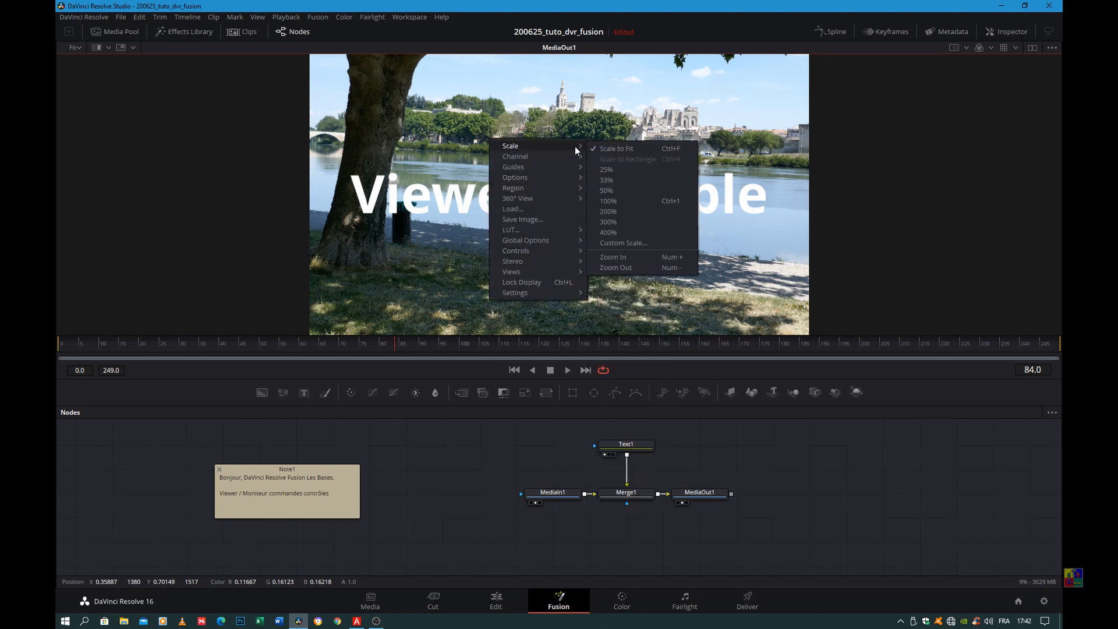
pyautogui.moveTo(508, 198)
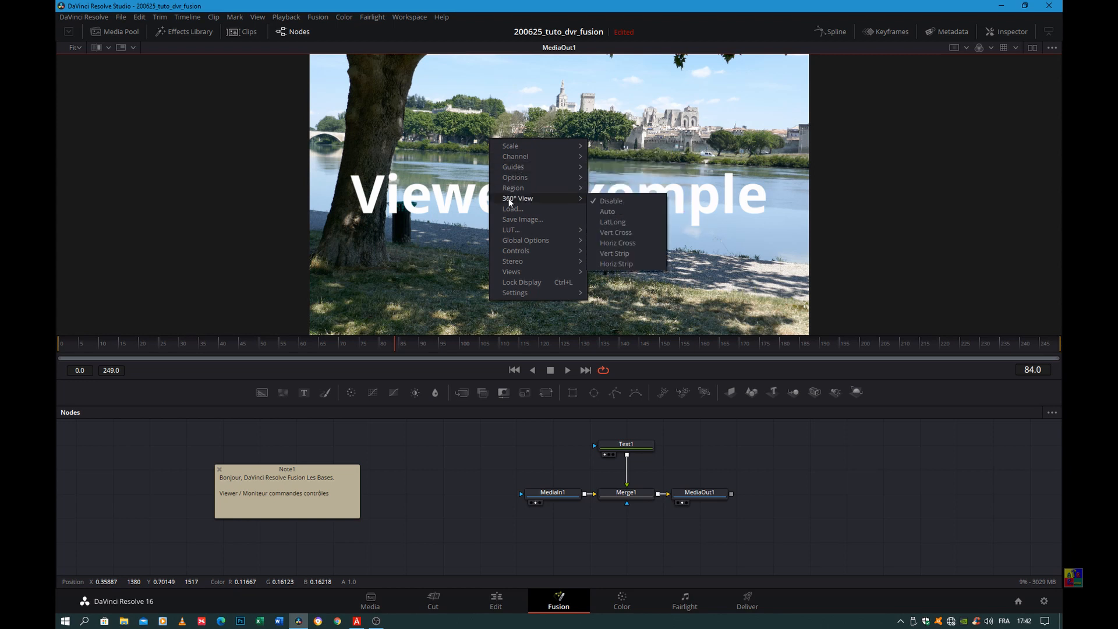
pyautogui.moveTo(518, 293)
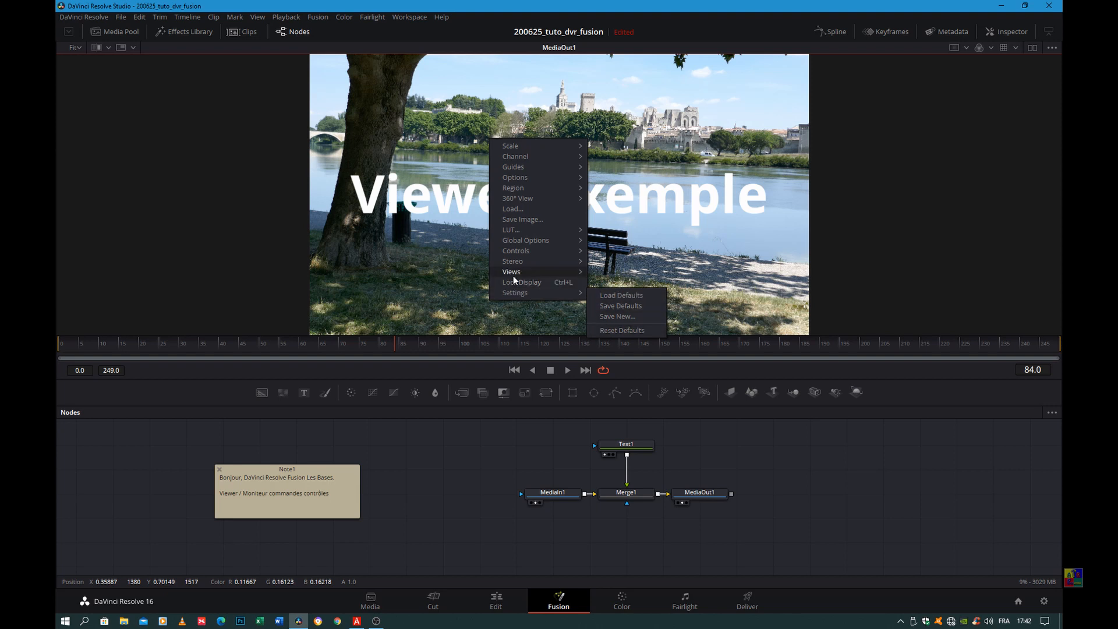
pyautogui.moveTo(516, 273)
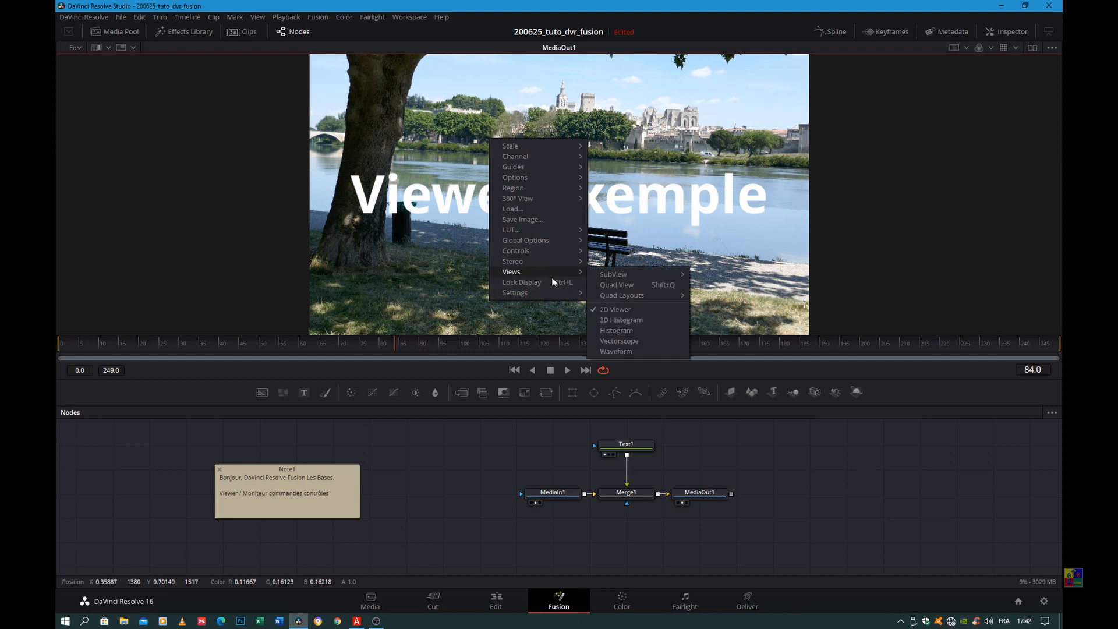
pyautogui.moveTo(613, 276)
pyautogui.click(629, 285)
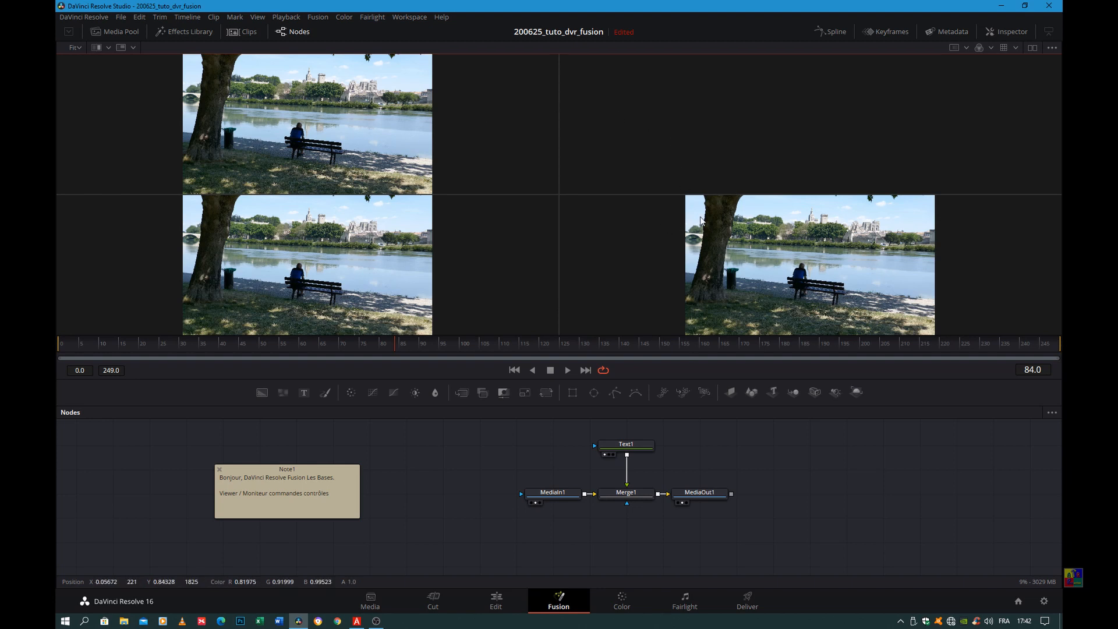
# - Turn off Quad View to return to a single viewer
pyautogui.rightClick(460, 149)
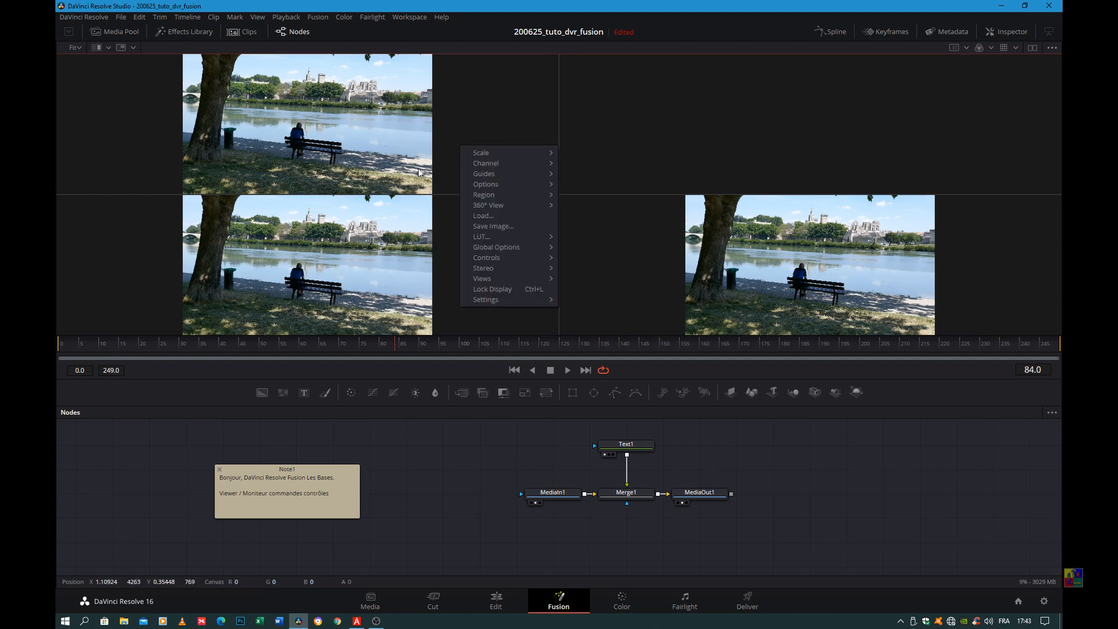
pyautogui.moveTo(478, 277)
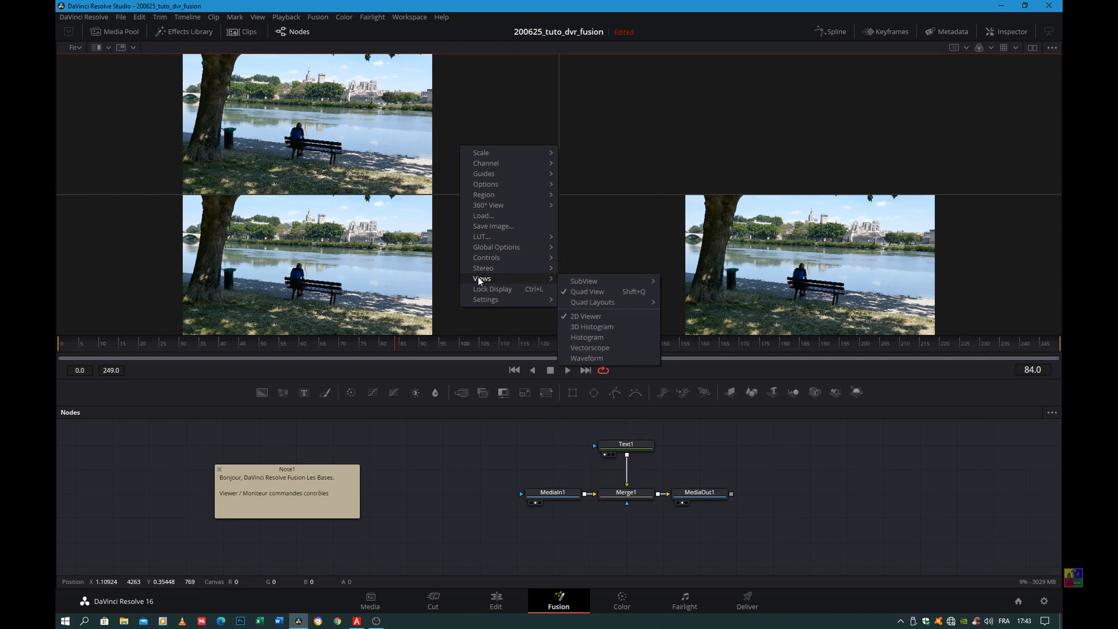
pyautogui.click(597, 291)
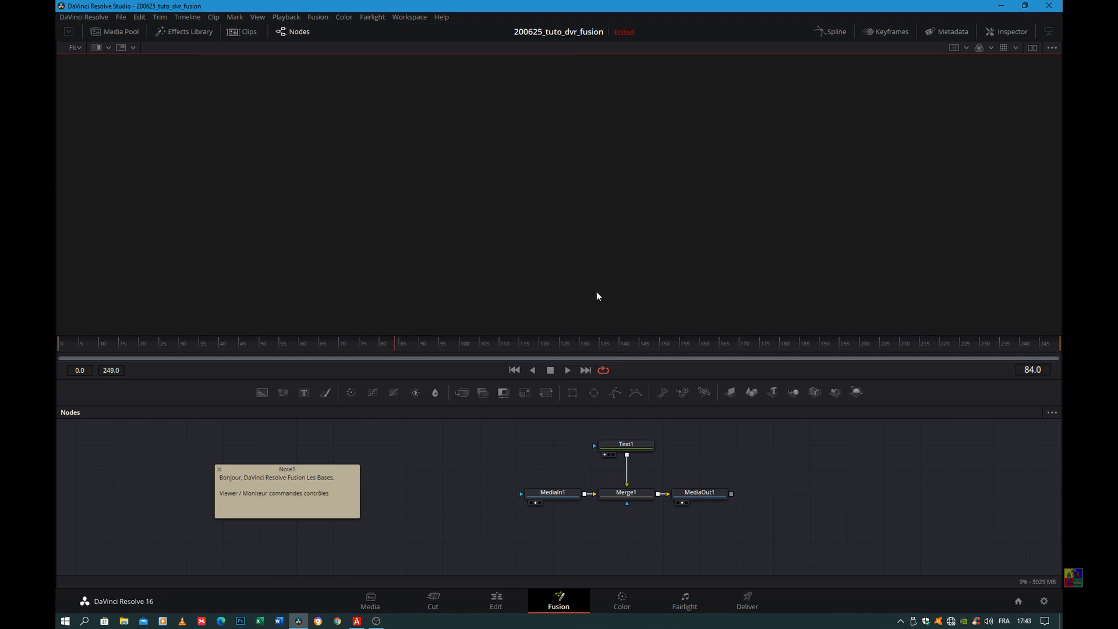
pyautogui.rightClick(536, 201)
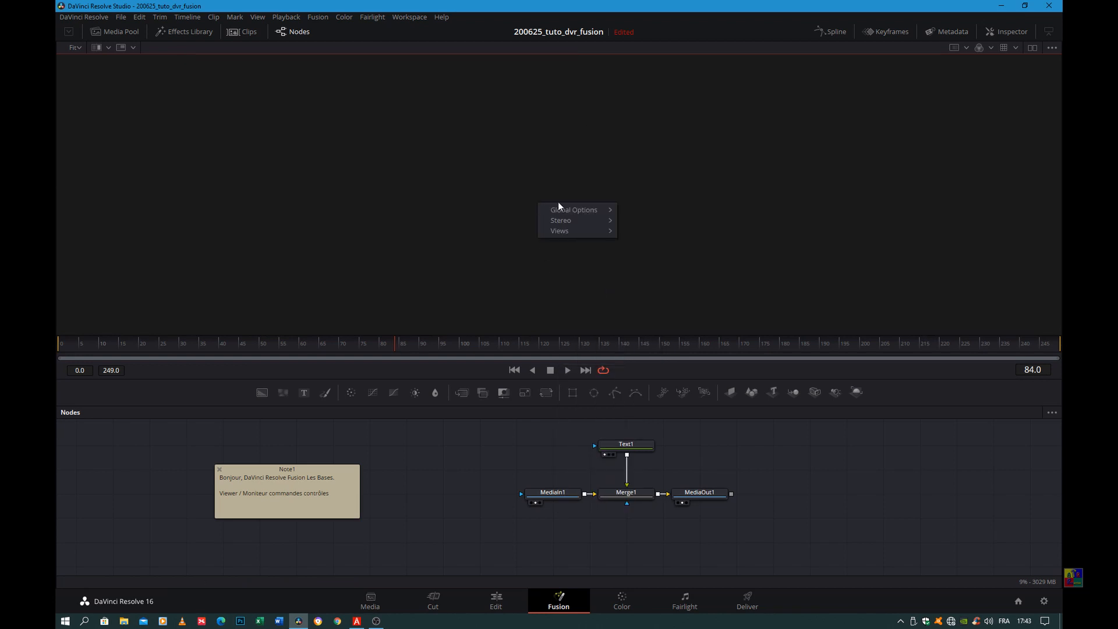
pyautogui.moveTo(563, 231)
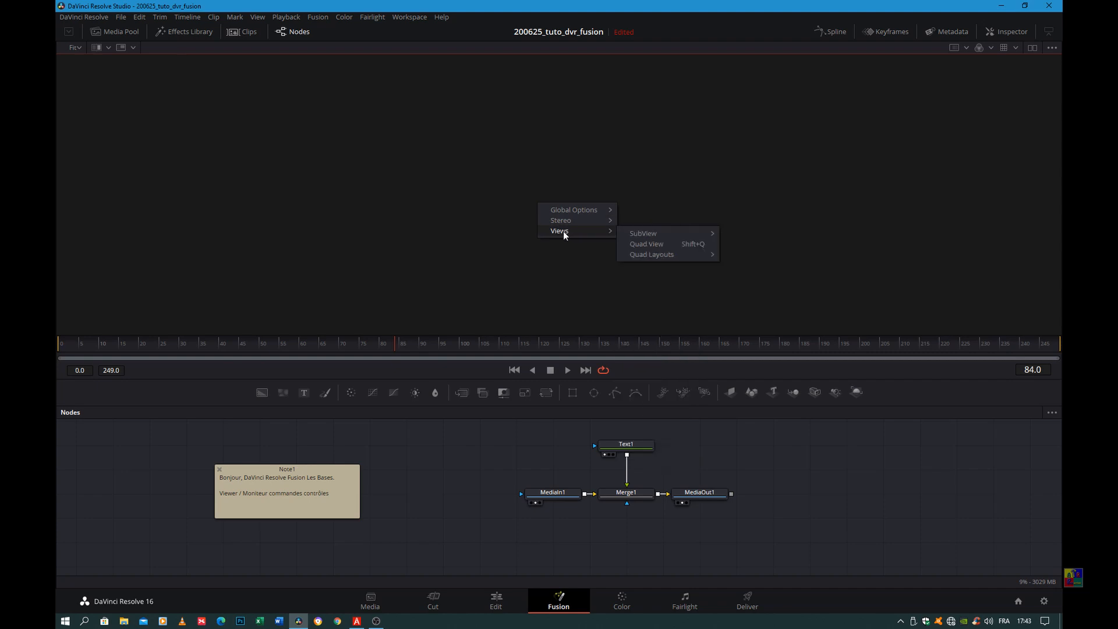
pyautogui.rightClick(496, 155)
pyautogui.click(412, 158)
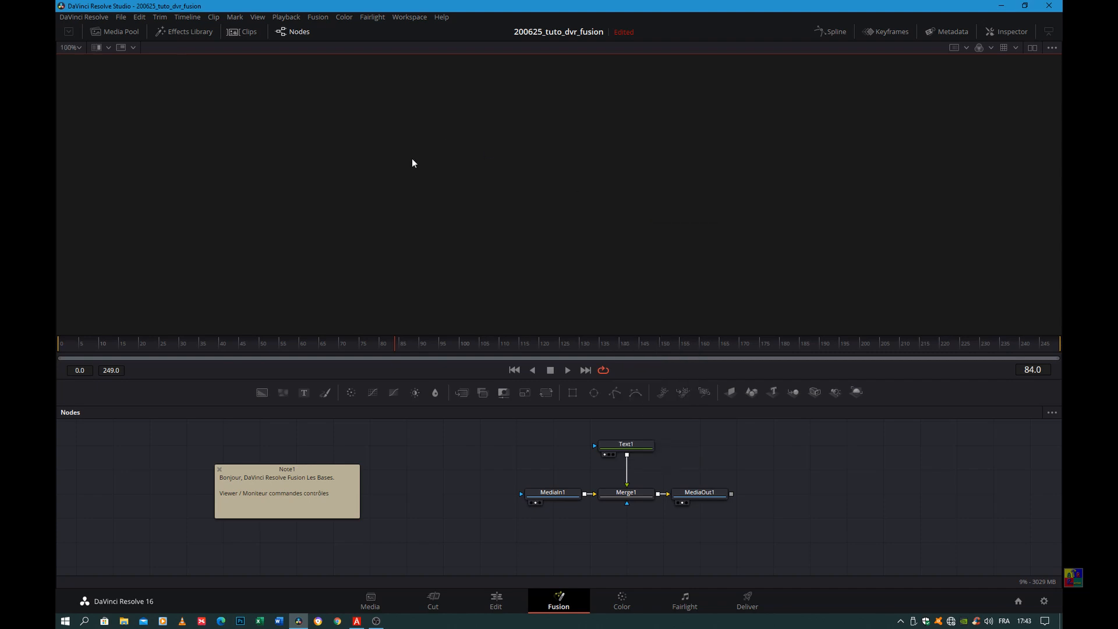
pyautogui.click(123, 50)
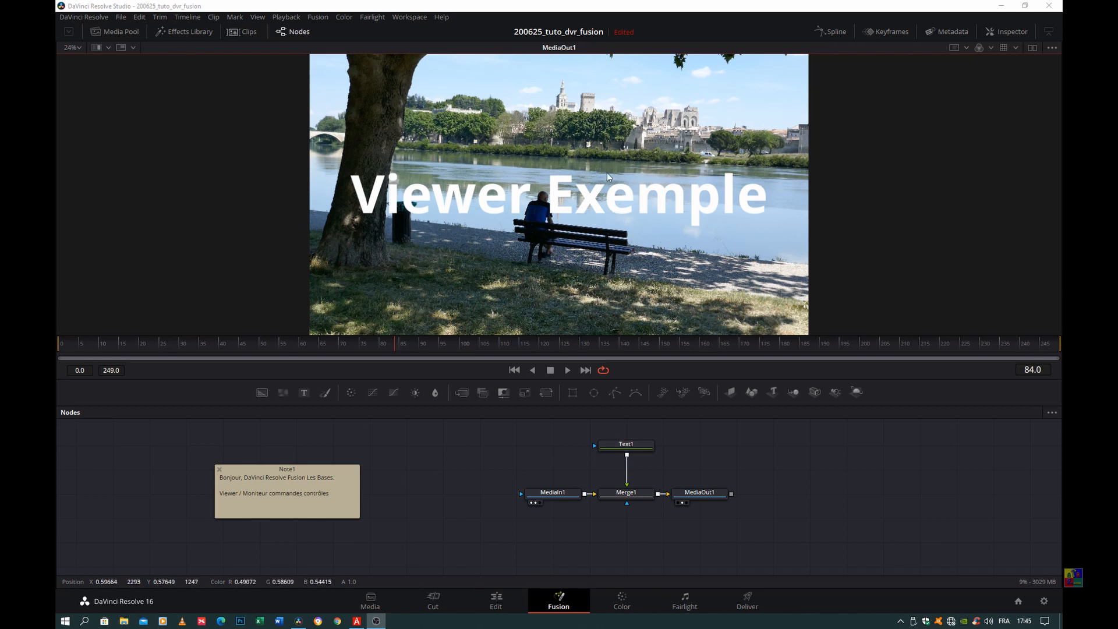
# - Toggle the region of interest on the MediaOut1 viewer on and off, and open its options
pyautogui.click(953, 47)
pyautogui.click(953, 48)
pyautogui.click(953, 47)
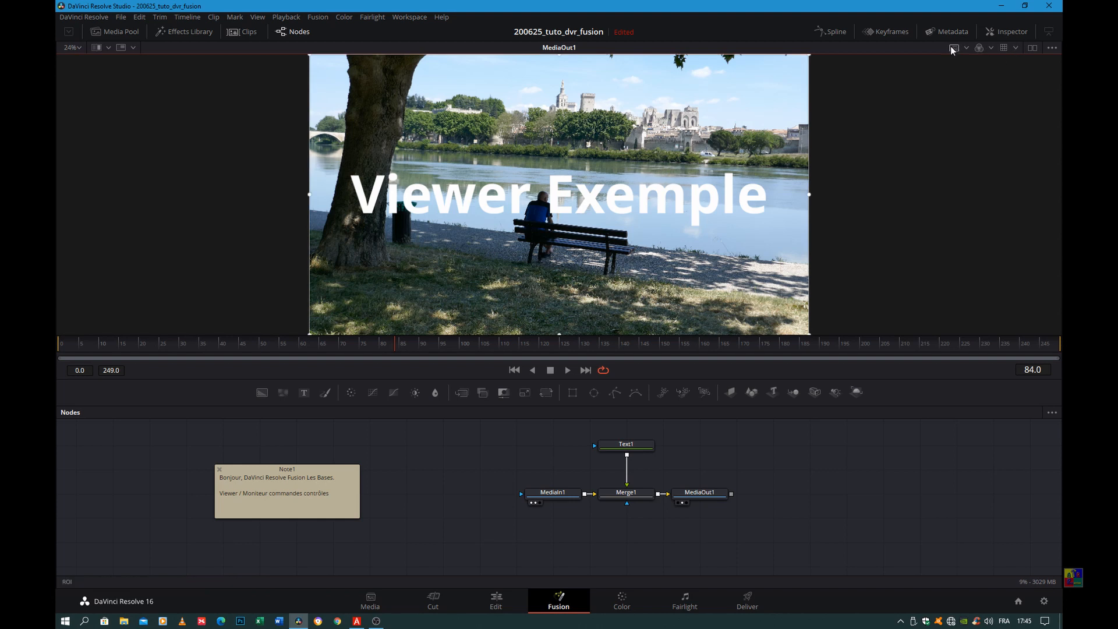
pyautogui.click(965, 49)
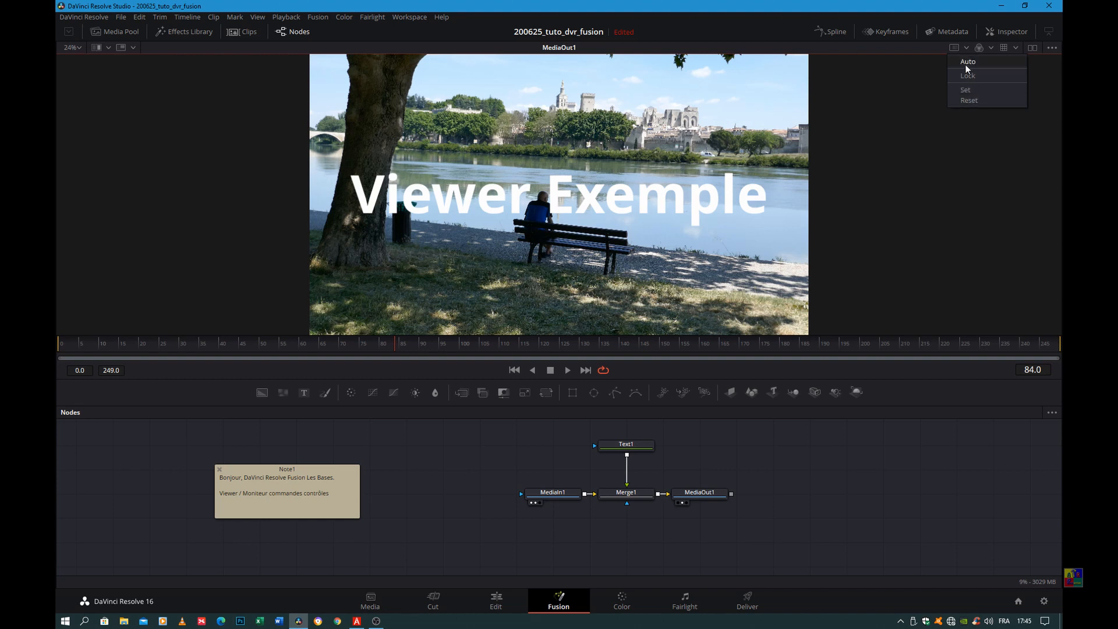
# - Display the Red, Green and Blue channels of the MediaOut1 image one after another
pyautogui.click(991, 48)
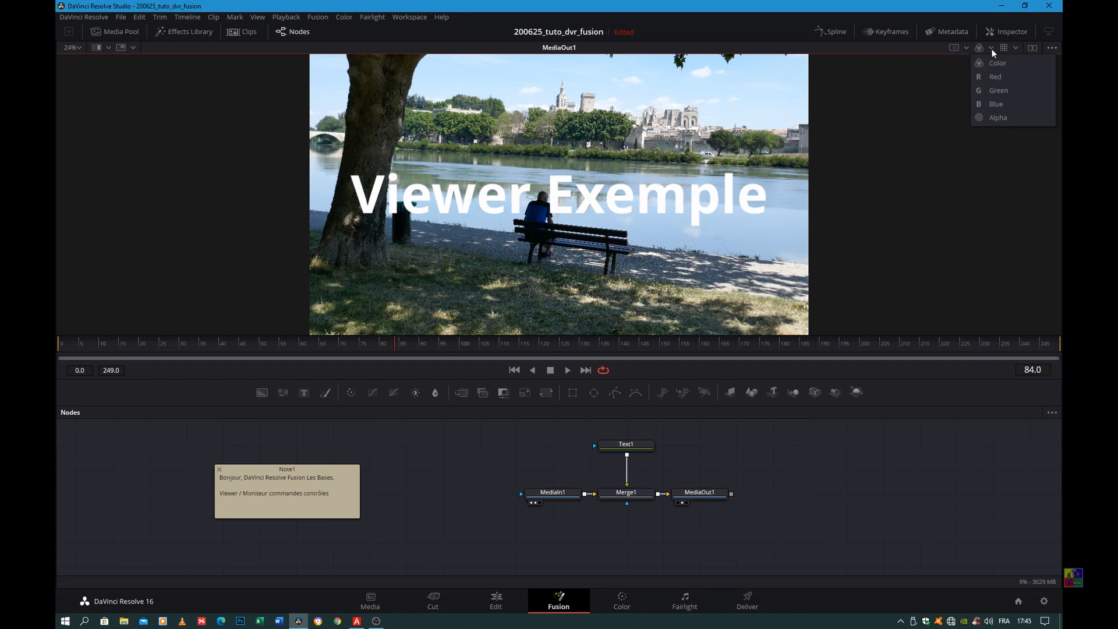
pyautogui.click(988, 76)
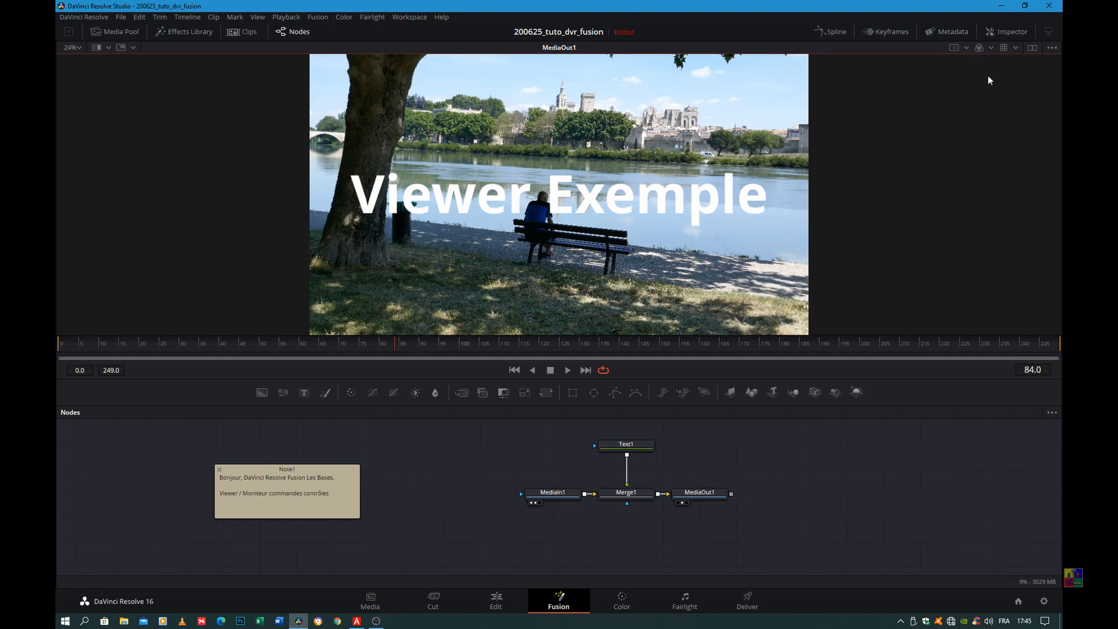
pyautogui.click(989, 48)
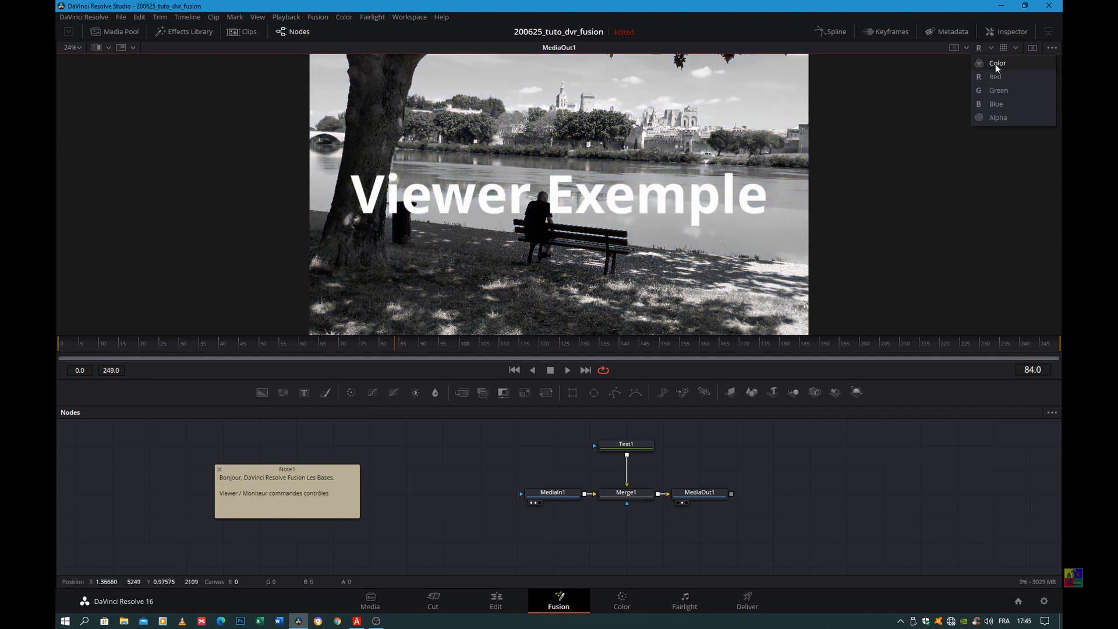
pyautogui.click(994, 90)
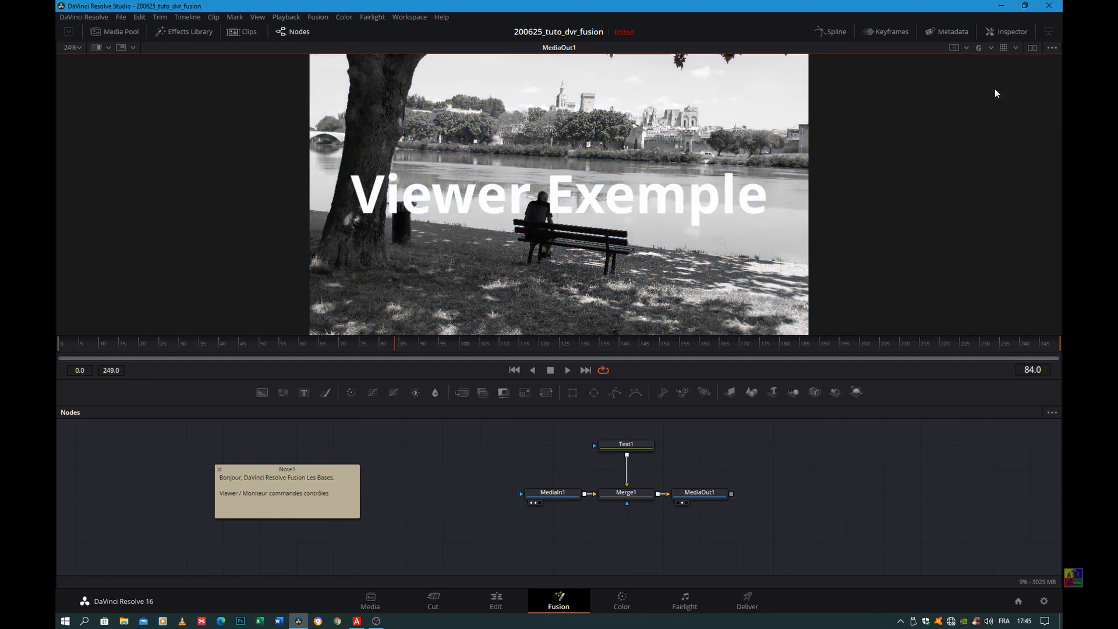
pyautogui.click(991, 48)
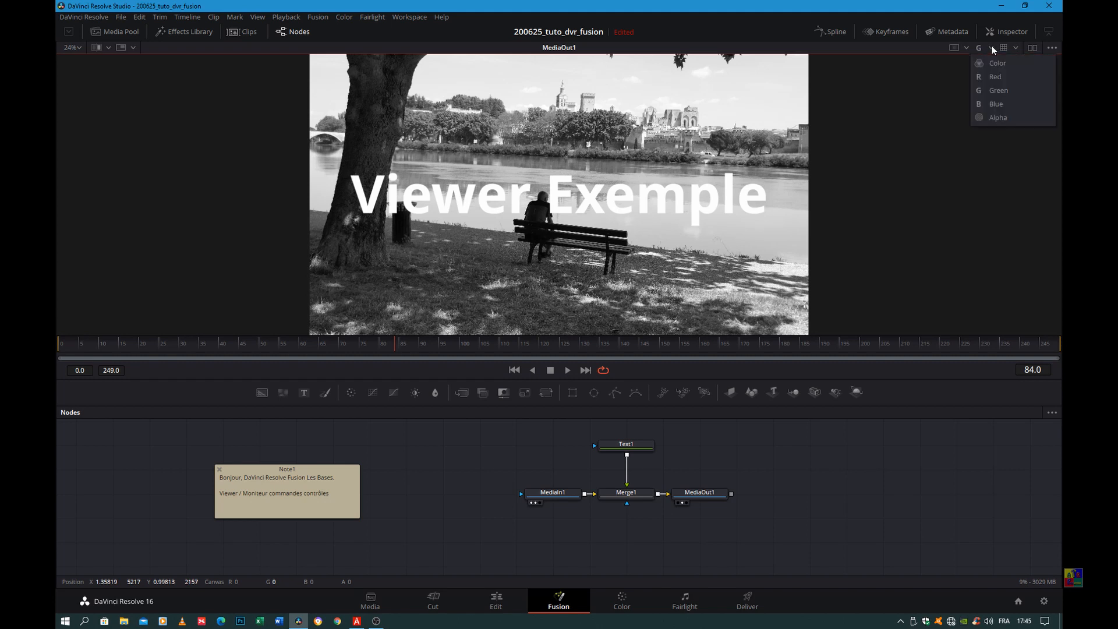
pyautogui.click(994, 102)
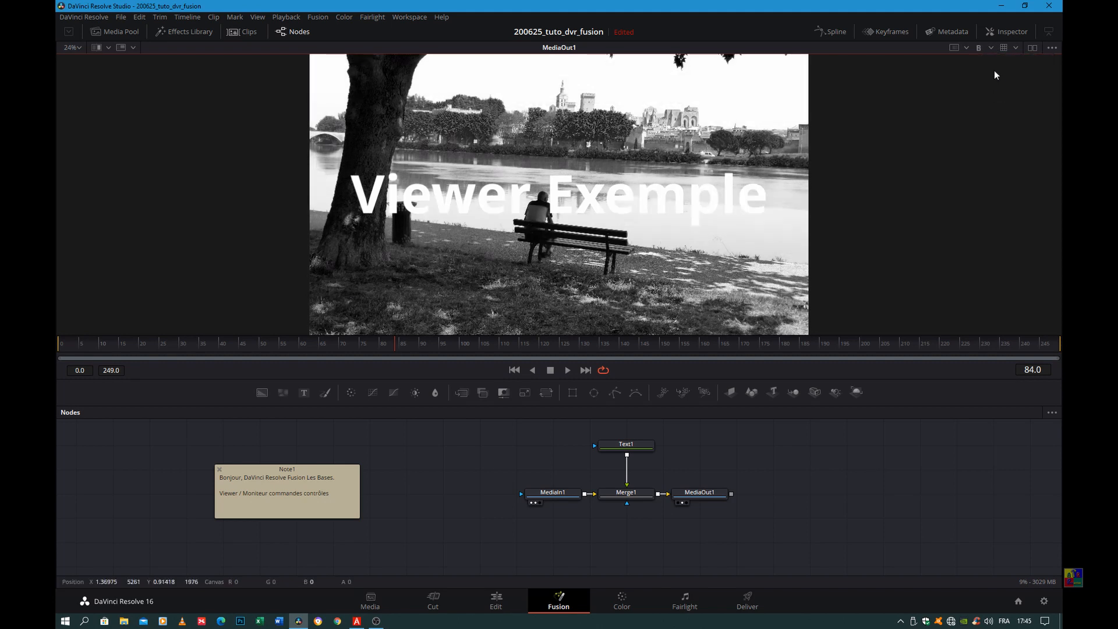
# - Display the image's Alpha channel and return the viewer to full Color
pyautogui.click(990, 49)
pyautogui.click(998, 118)
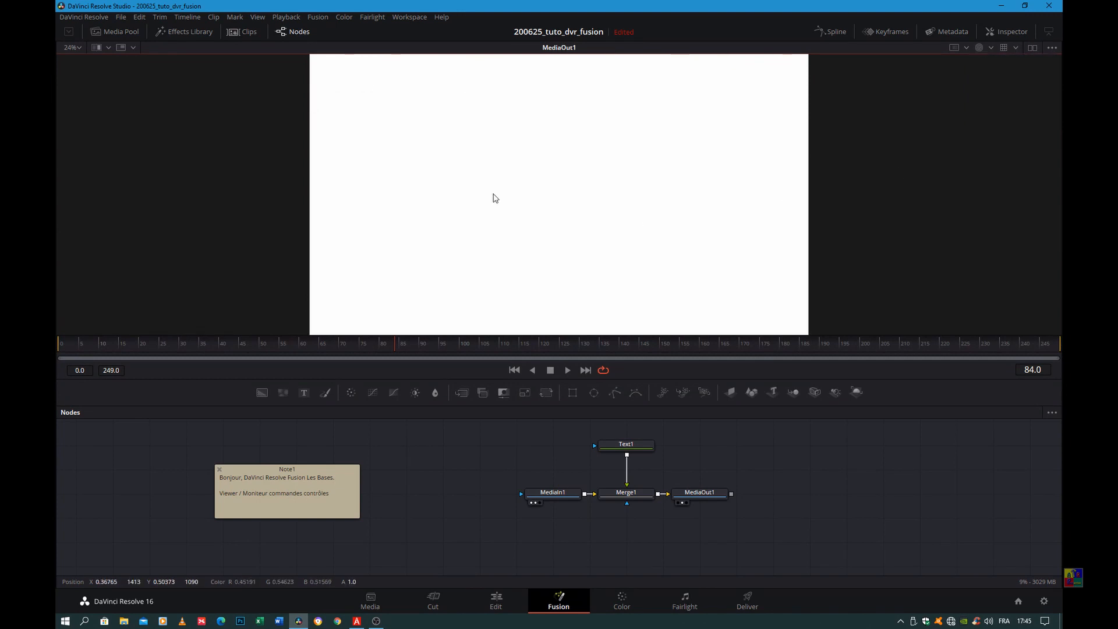
pyautogui.click(990, 48)
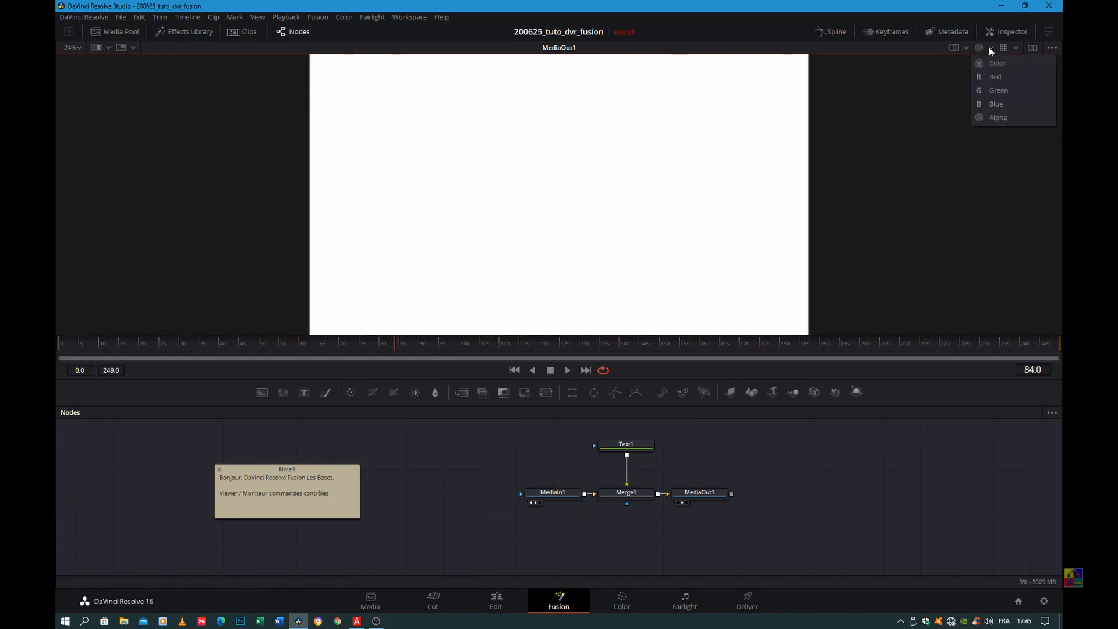
pyautogui.click(984, 61)
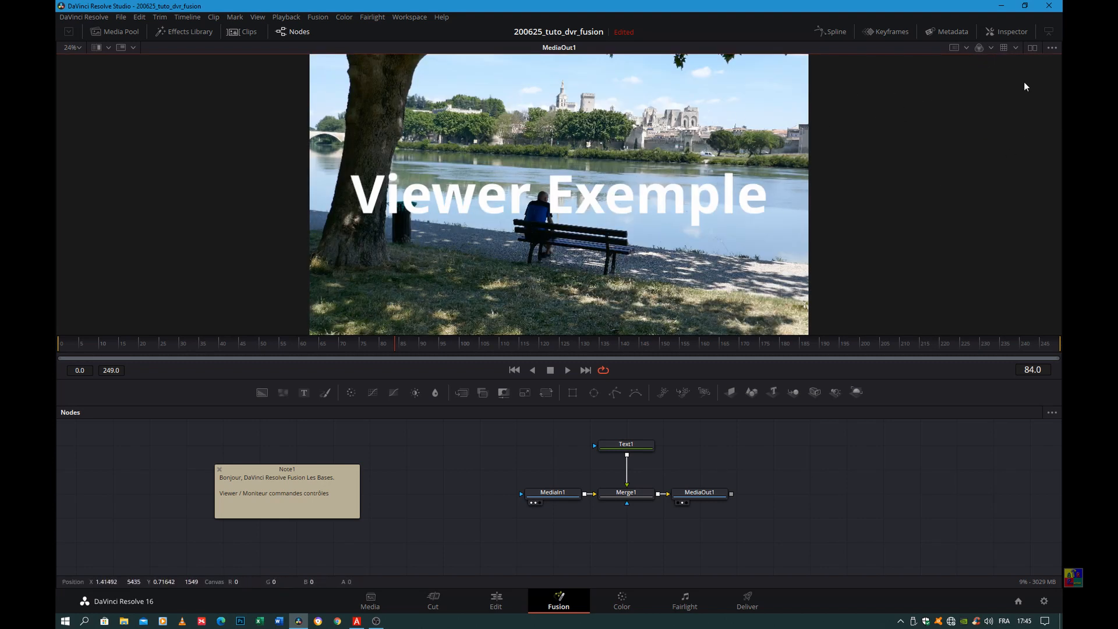
# - Look over the list of available viewer LUTs and close it without choosing one
pyautogui.click(1014, 47)
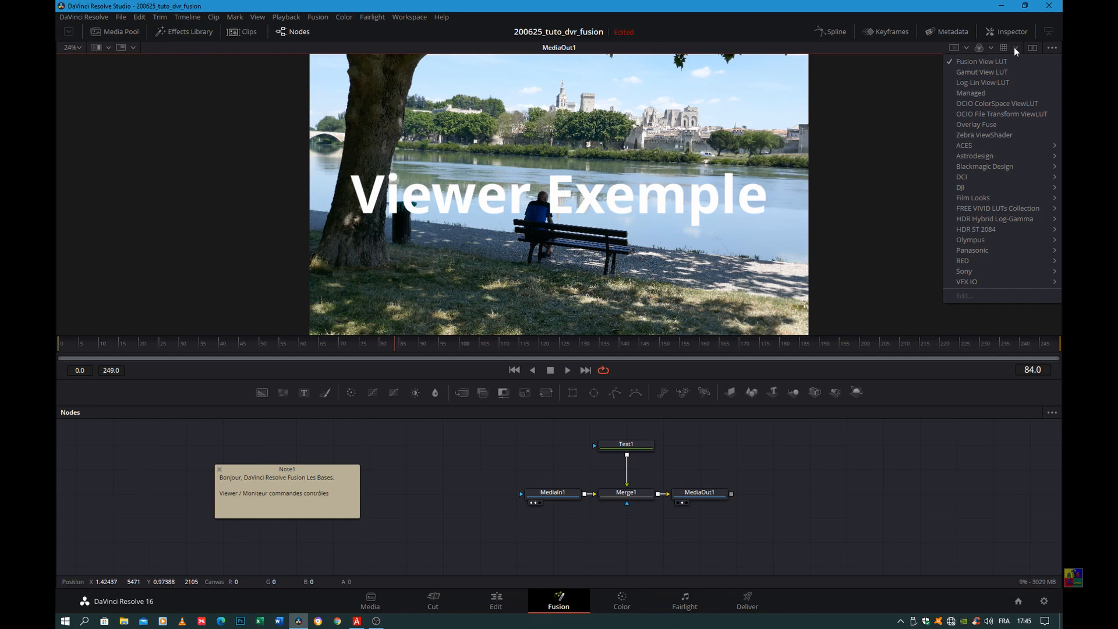
pyautogui.click(914, 104)
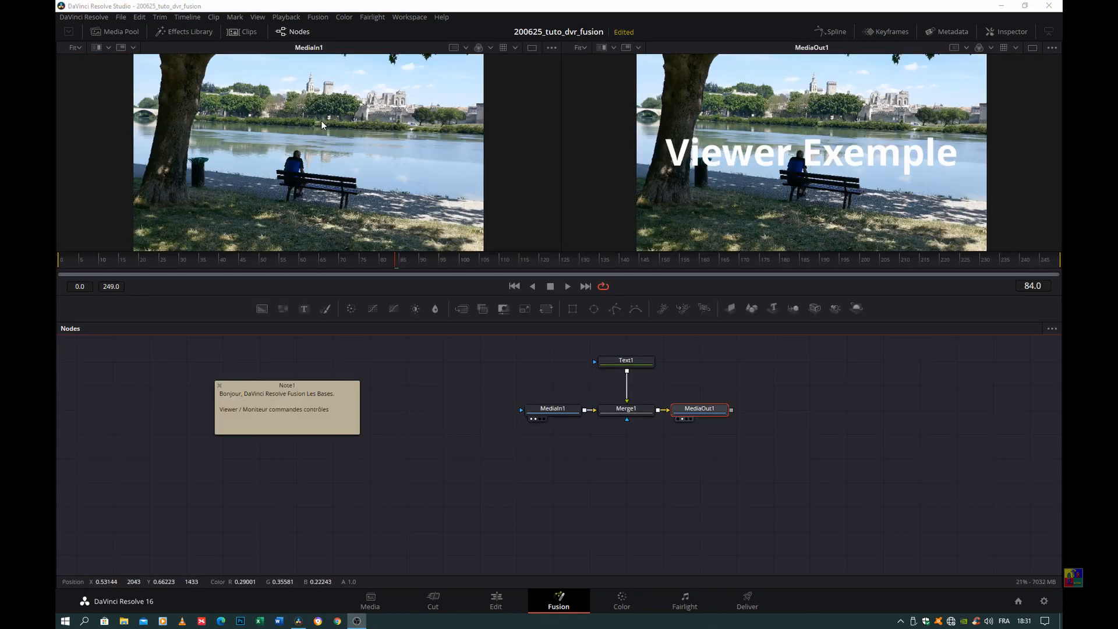
# - Show the guides over the image in the MediaIn1 viewer
pyautogui.rightClick(326, 135)
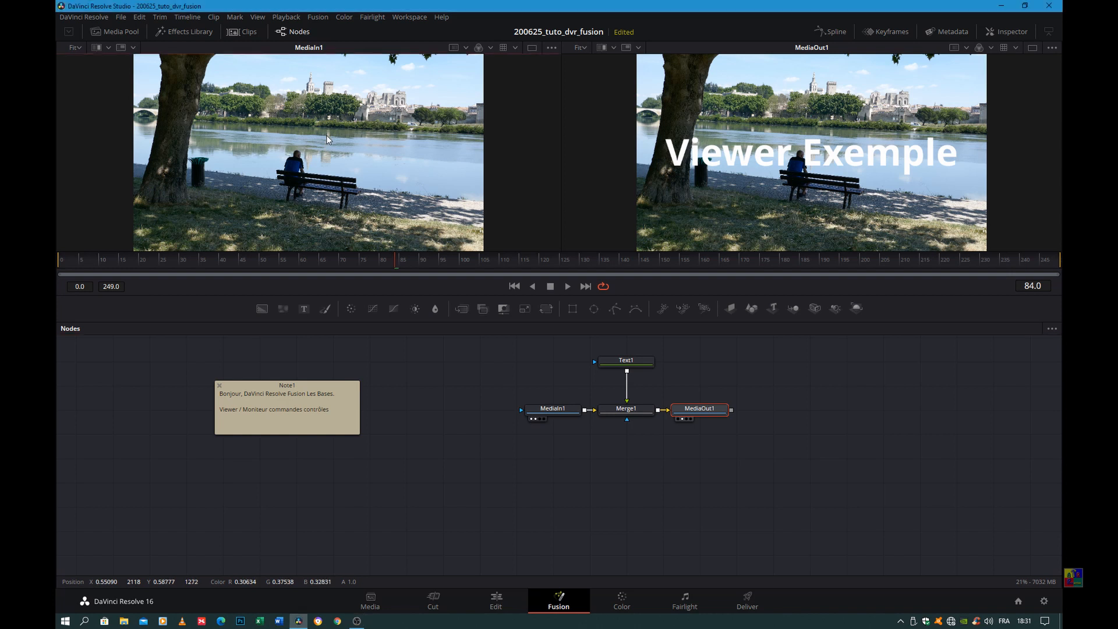
pyautogui.moveTo(349, 165)
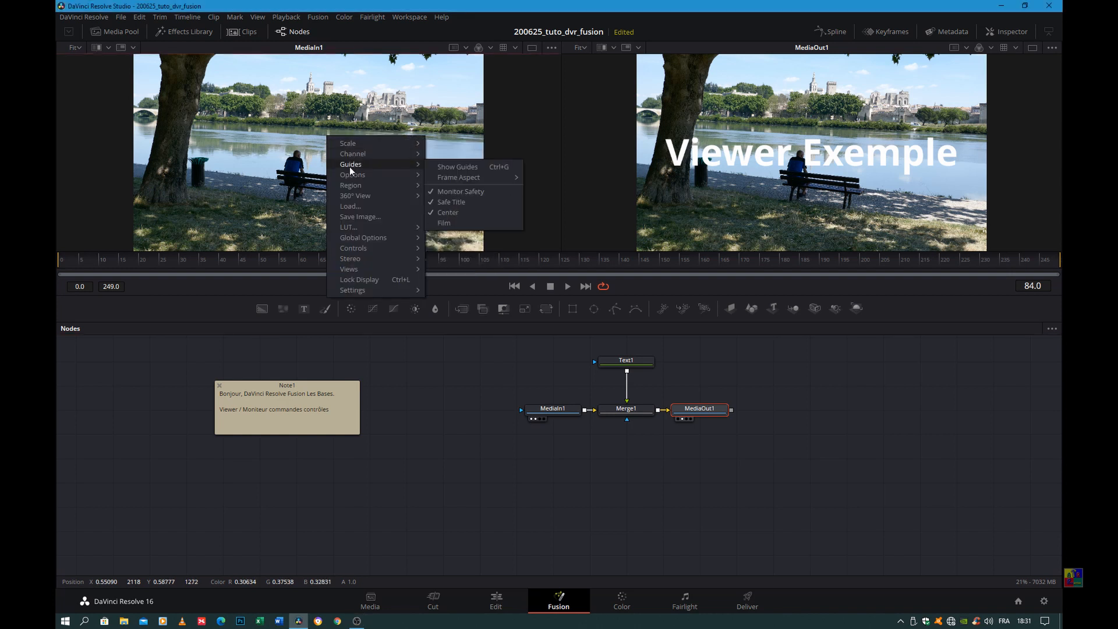
pyautogui.click(504, 168)
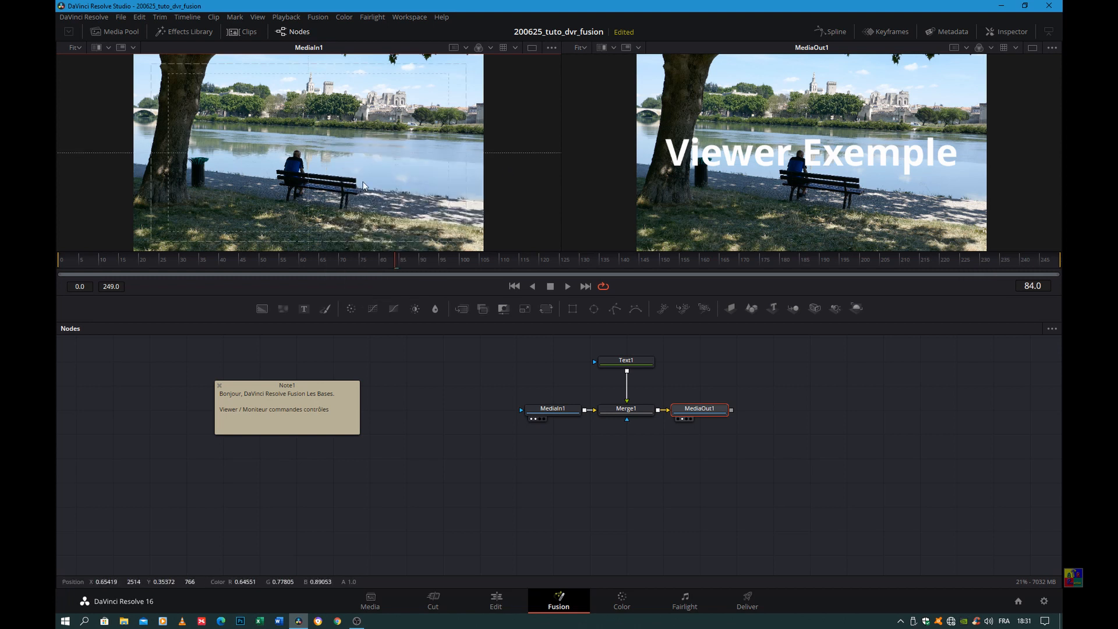